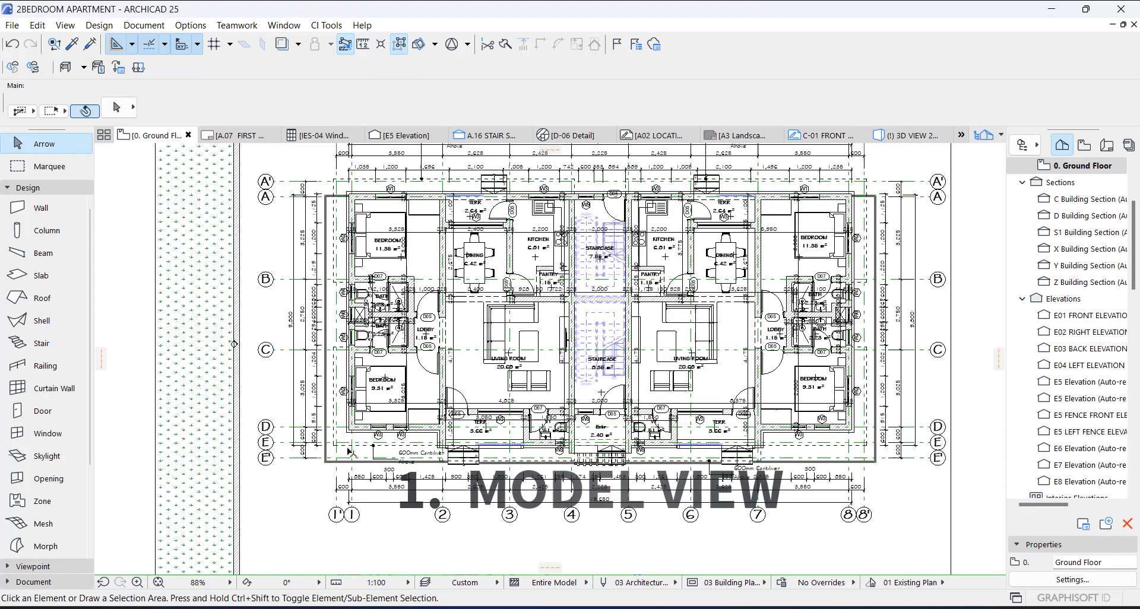
Select the W2 window in the outer wall of the 9.31 m² bedroom
scroll(347, 415, "up", 8)
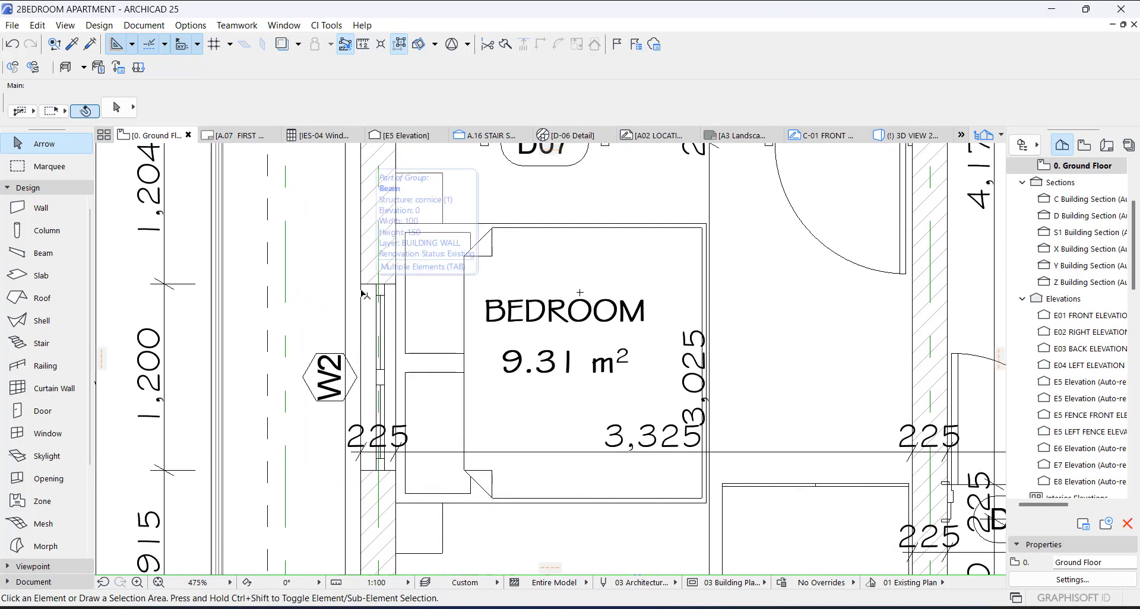
scroll(399, 289, "up", 2)
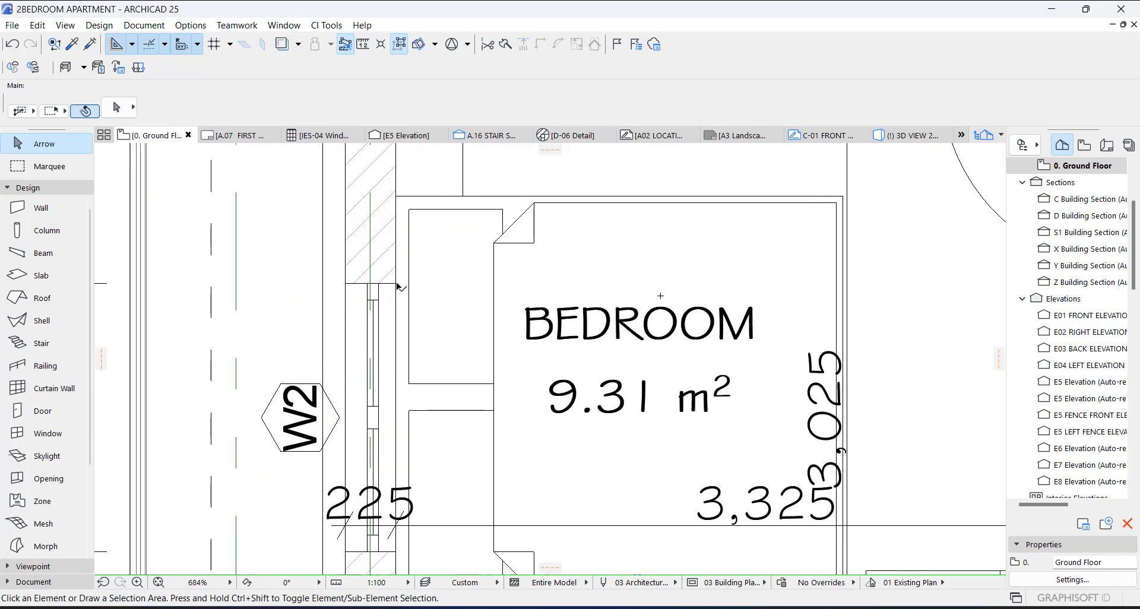
left_click(396, 294)
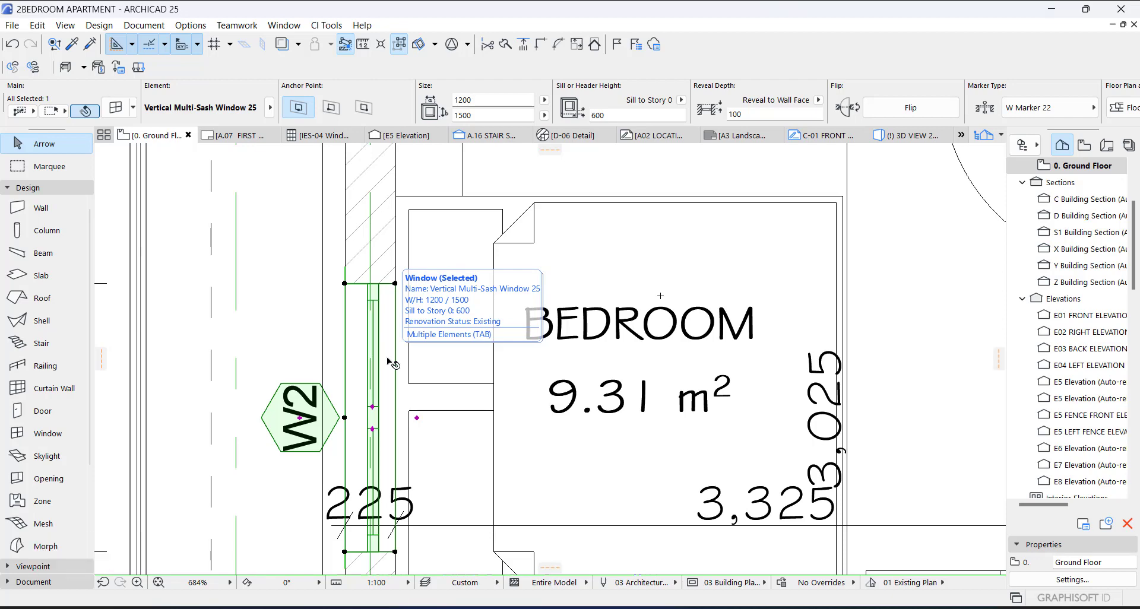
Set the window floor plan symbol of the 03 Building Plans model view options to Full - with Double Glazing Line
left_click(153, 28)
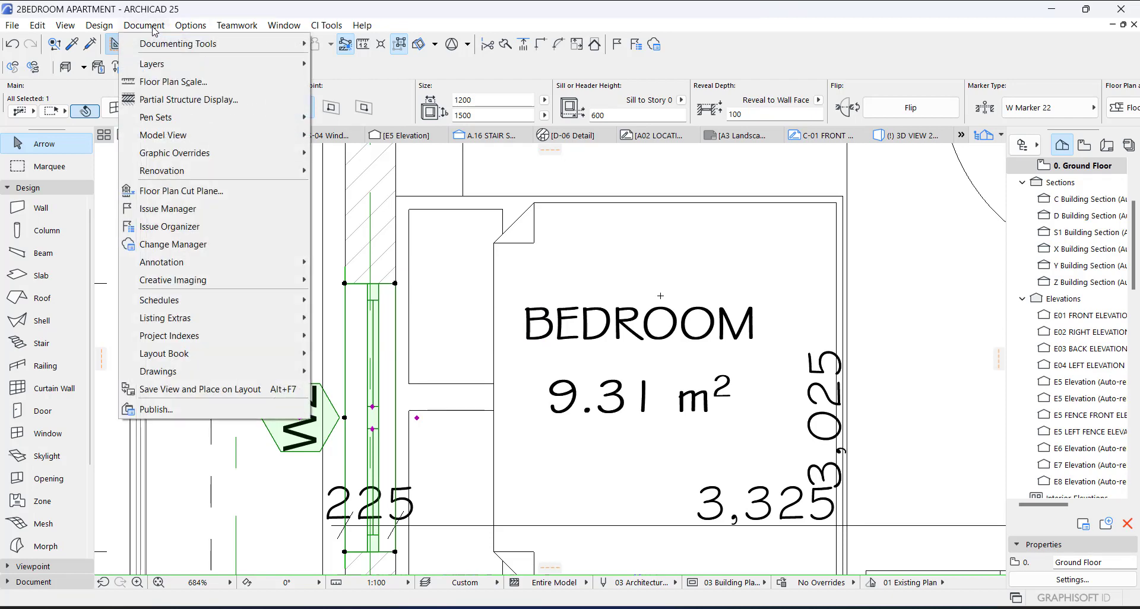
mouse_move(276, 136)
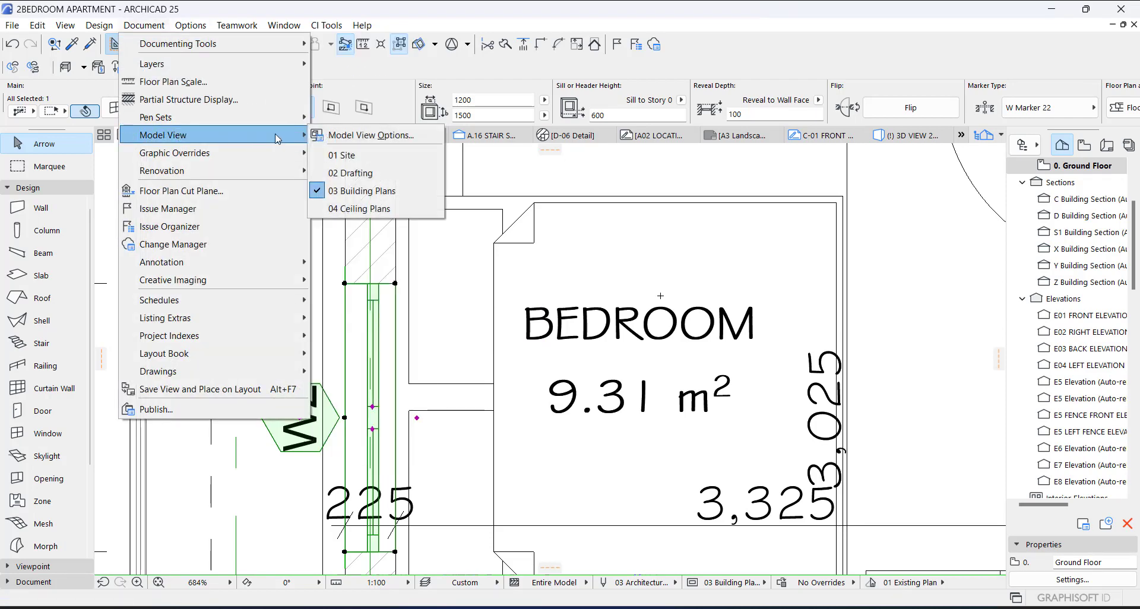
left_click(357, 137)
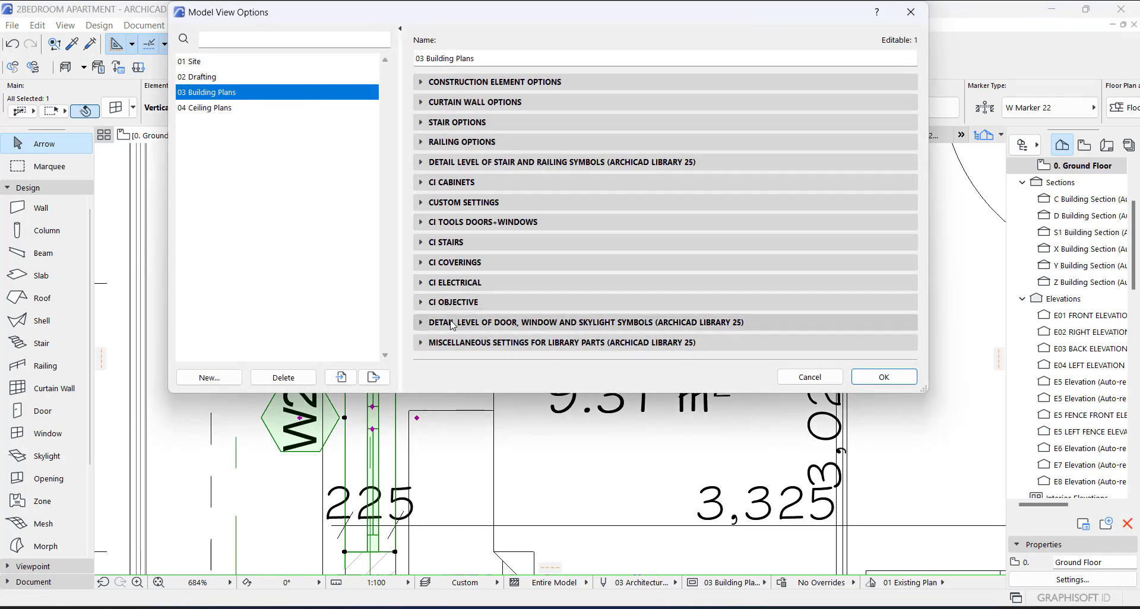
left_click(452, 322)
left_click(767, 430)
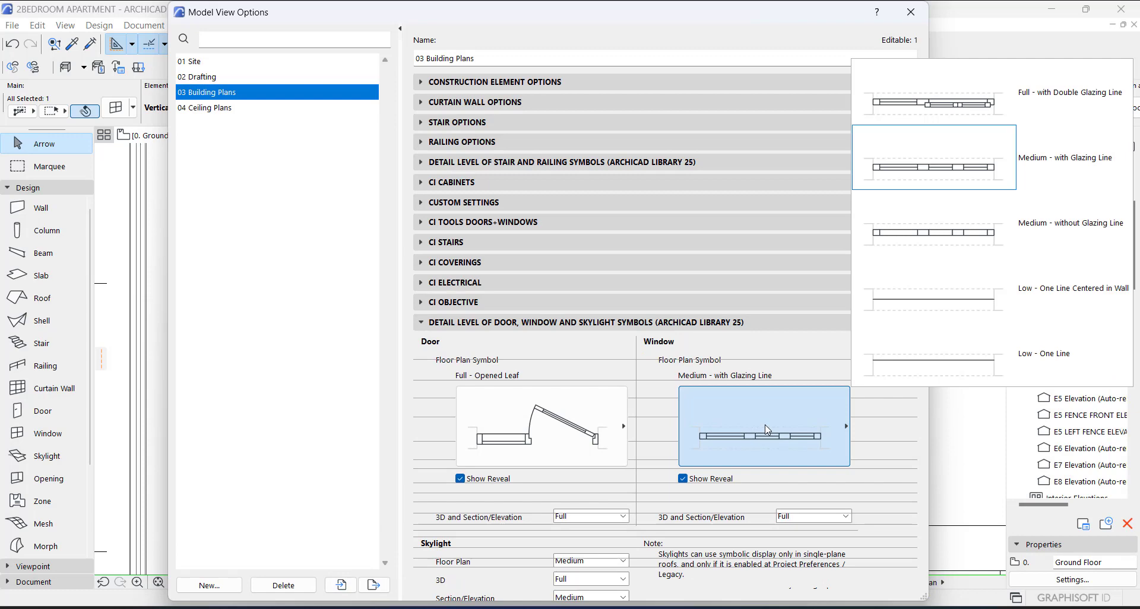
left_click(988, 114)
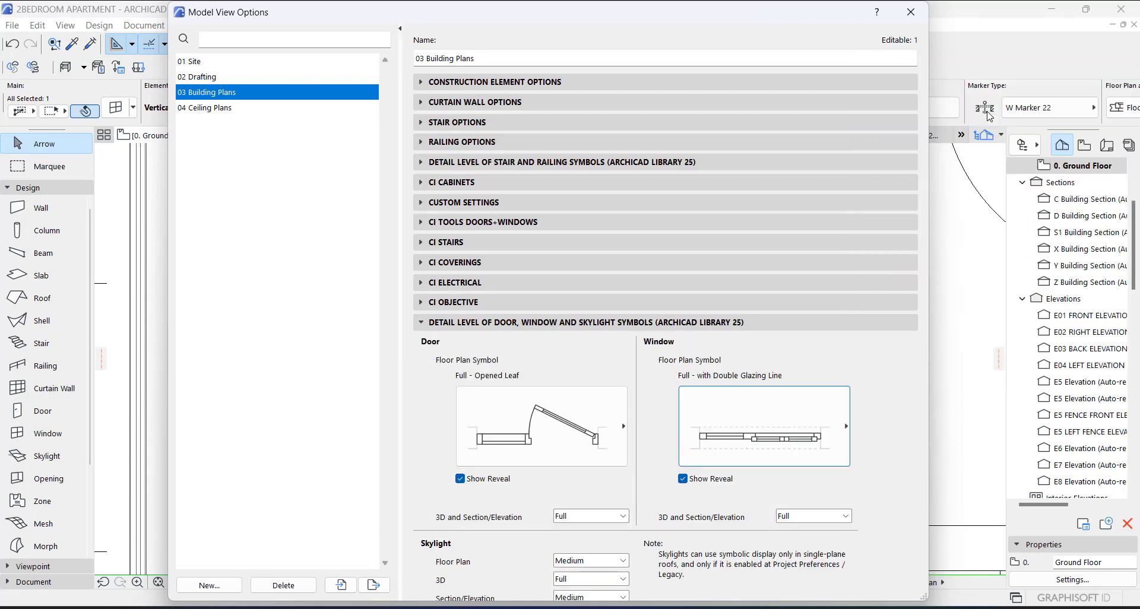
left_click(478, 327)
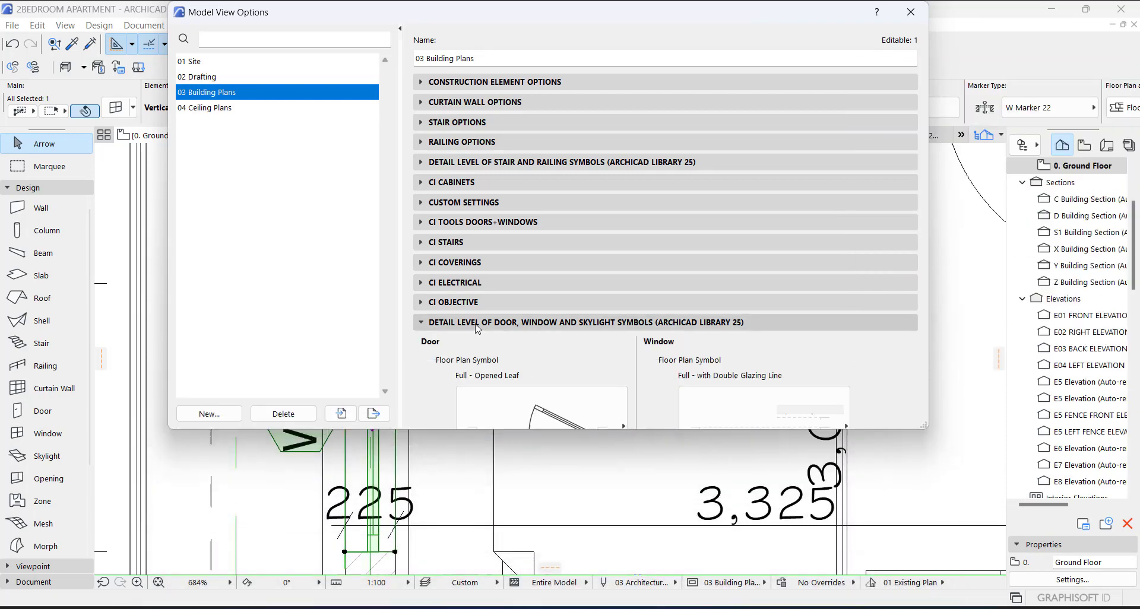
left_click(885, 377)
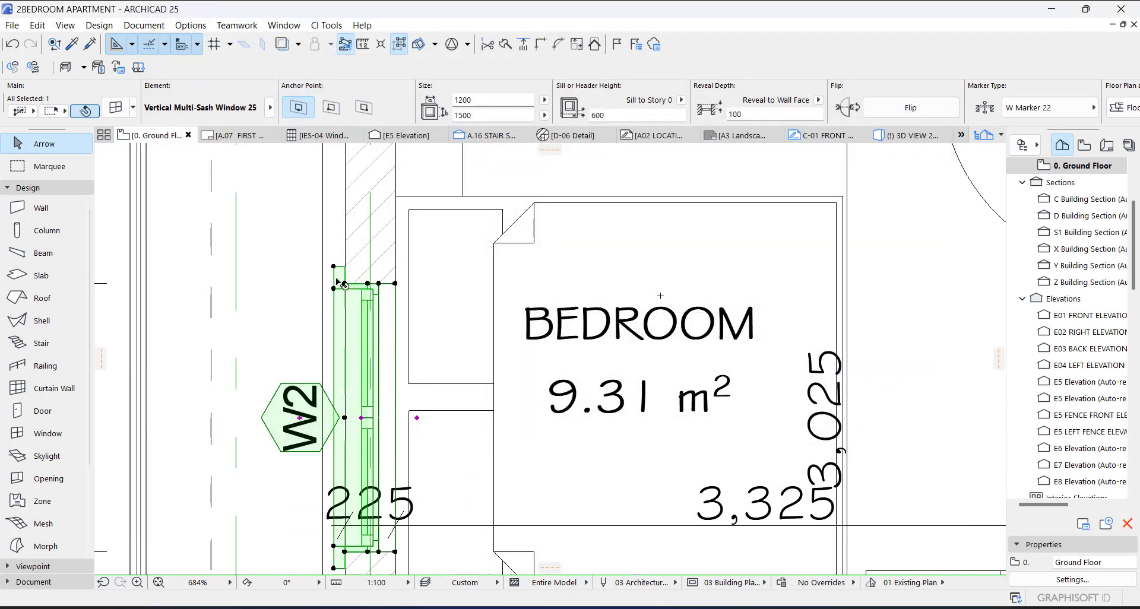
scroll(329, 283, "up", 2)
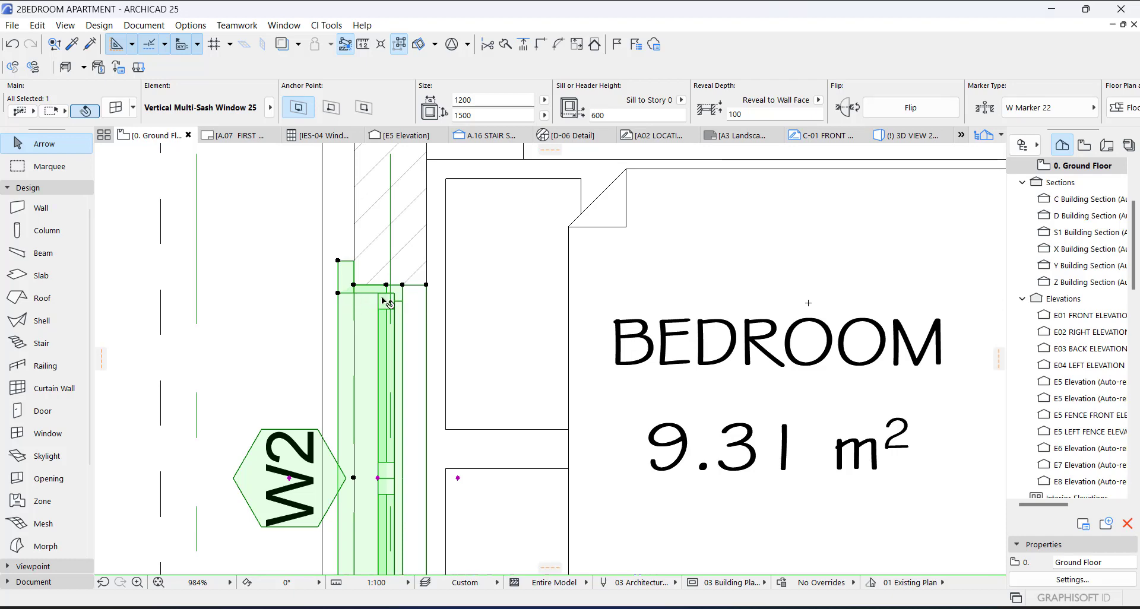
key("Escape")
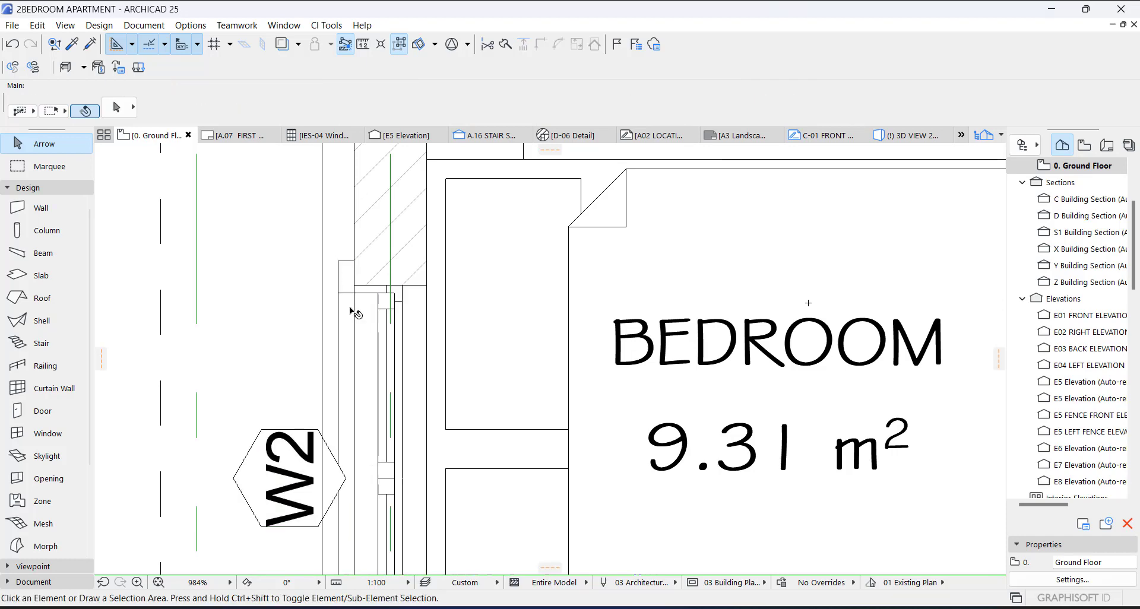
Try opening the W2 window's sashes in plan by stretching their 2D opening angle, and undo the change
scroll(401, 396, "down", 4)
scroll(398, 386, "up", 3)
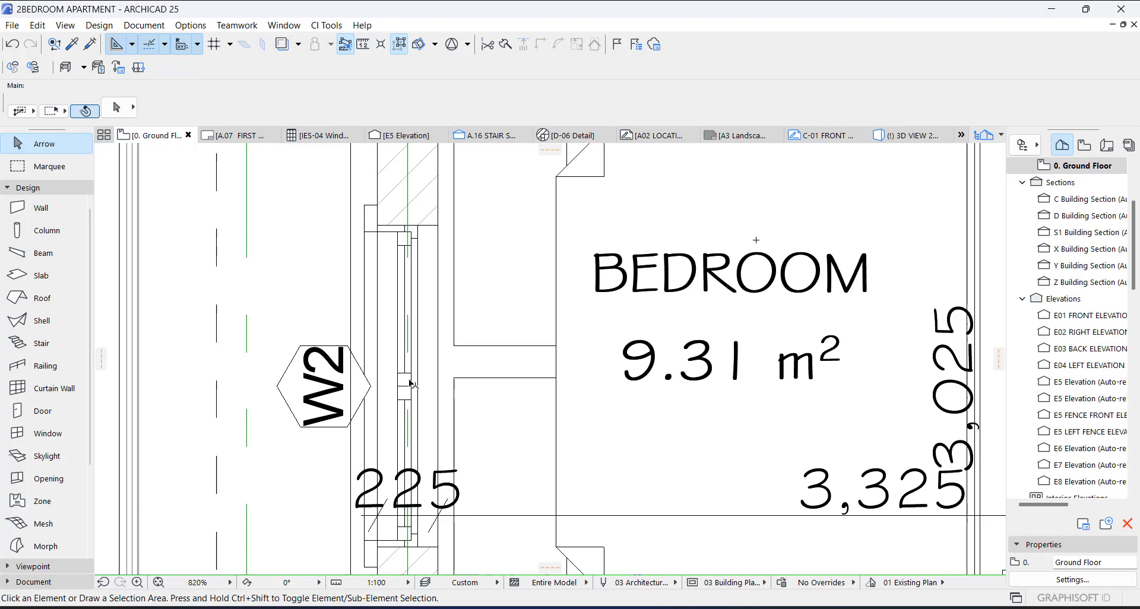
left_click(399, 388)
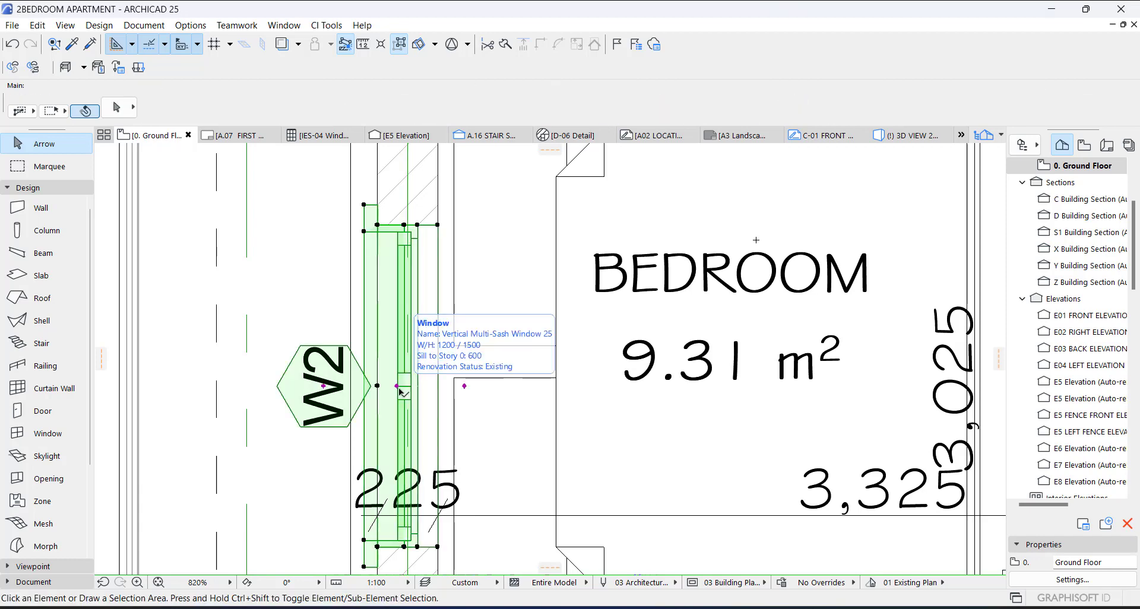
left_click(398, 388)
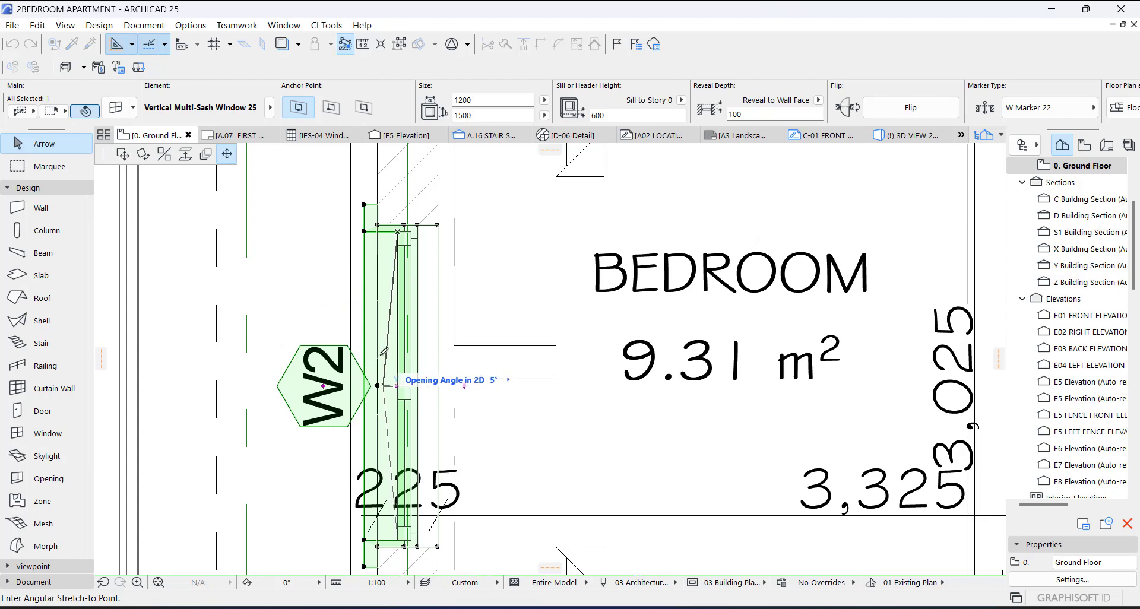
left_click(398, 232)
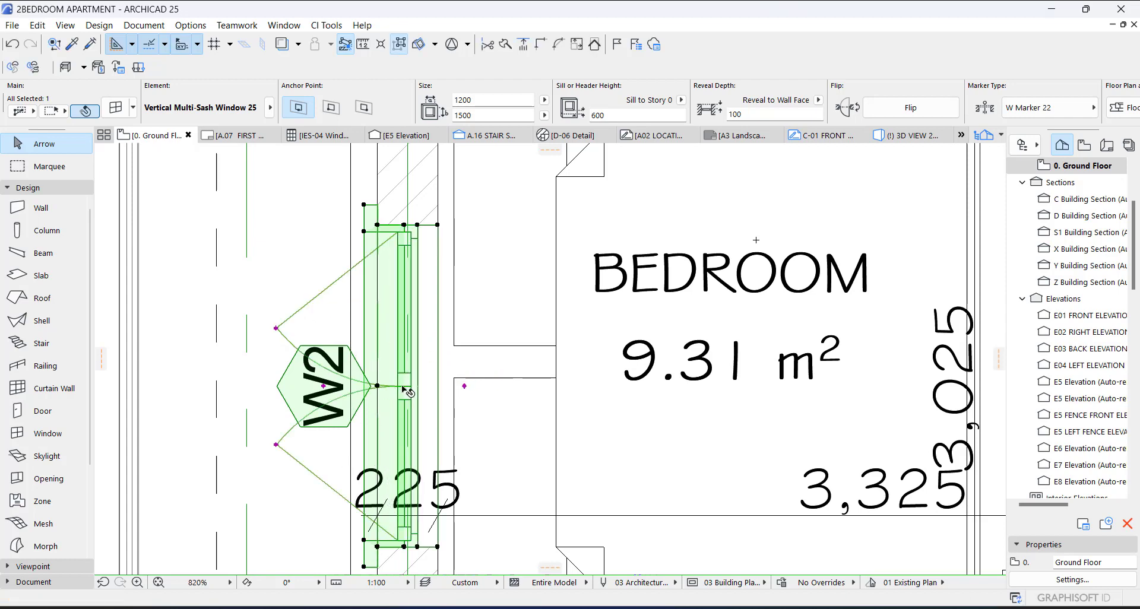
key("ctrl+z")
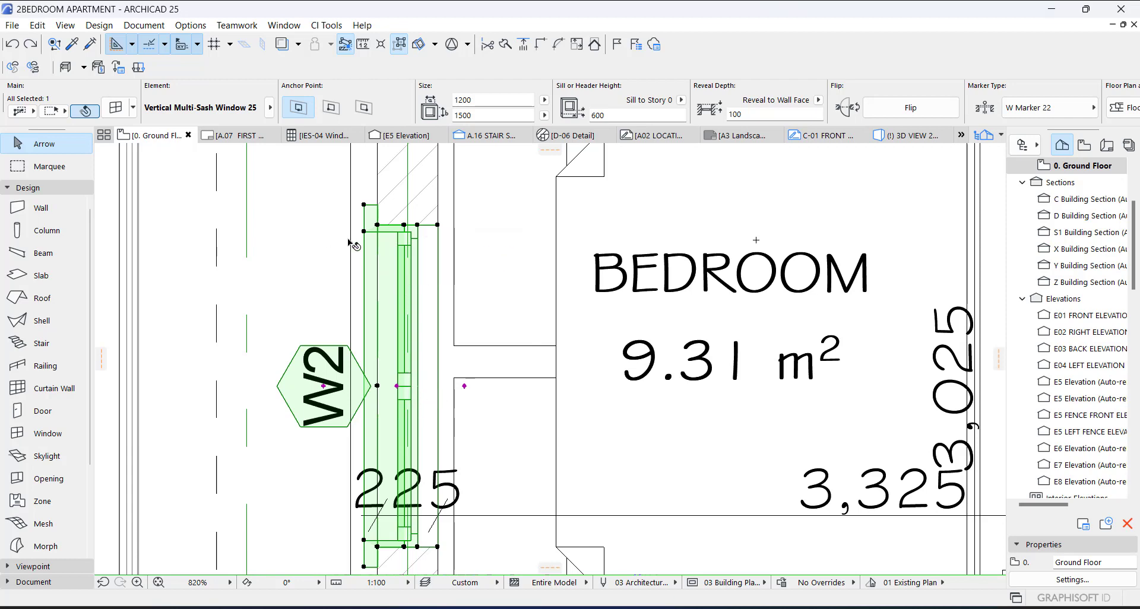
Change the opening type of the W2 window's first sash to Double Sliding
key("ctrl+t")
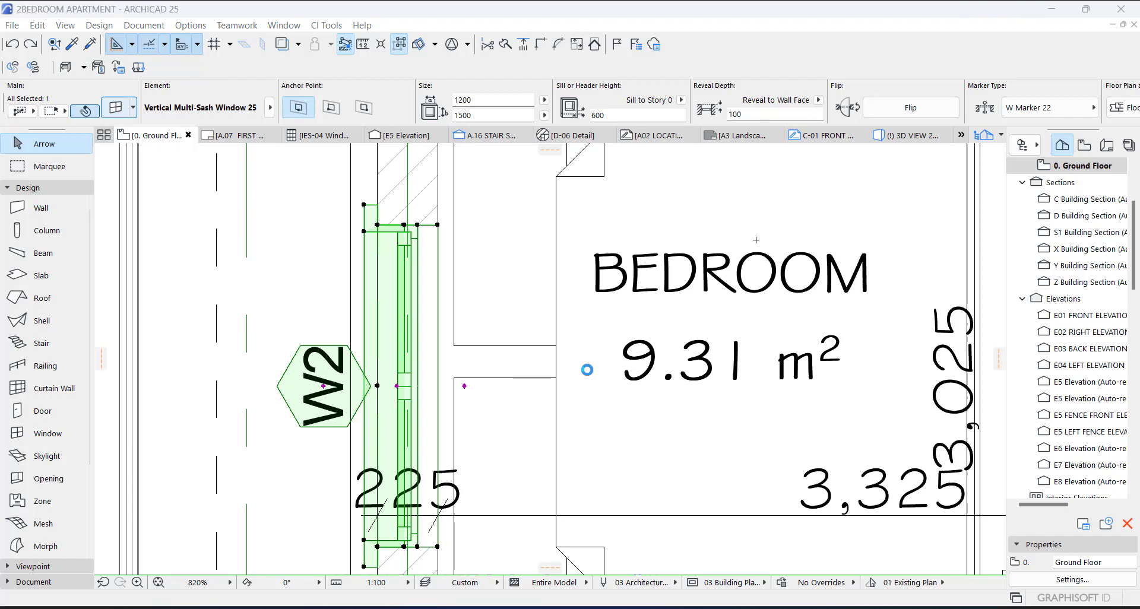
left_click(666, 262)
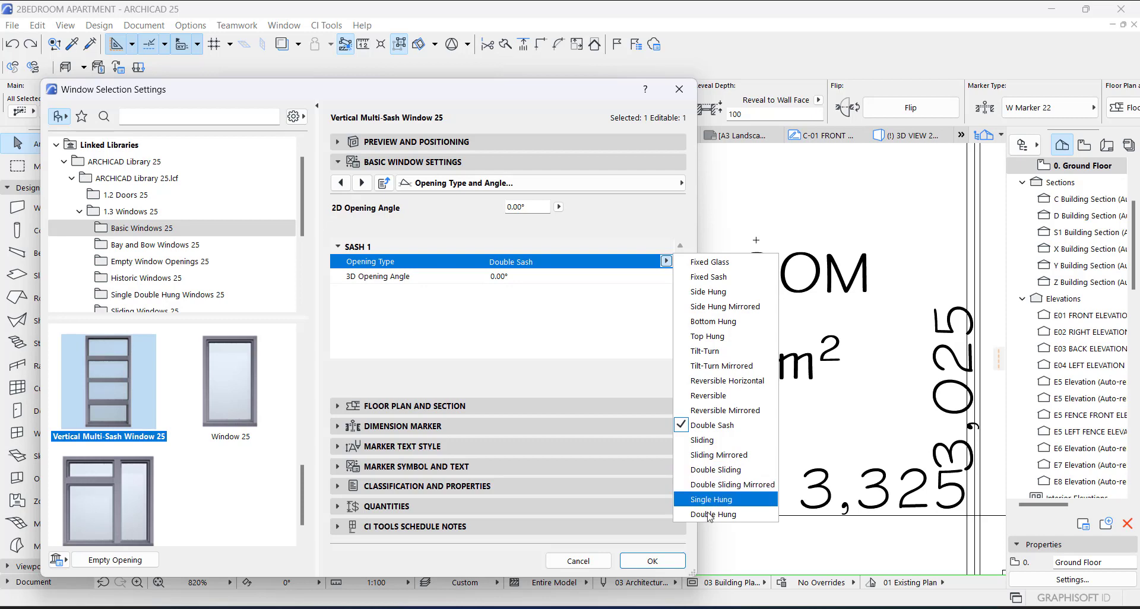
left_click(716, 473)
left_click(656, 560)
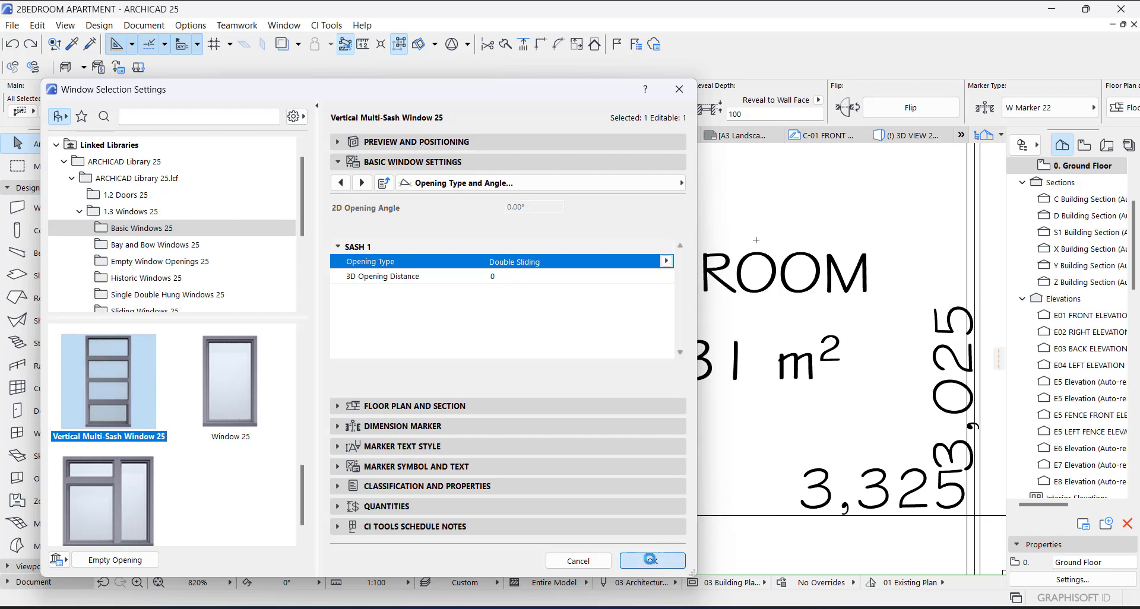
scroll(392, 376, "up", 2)
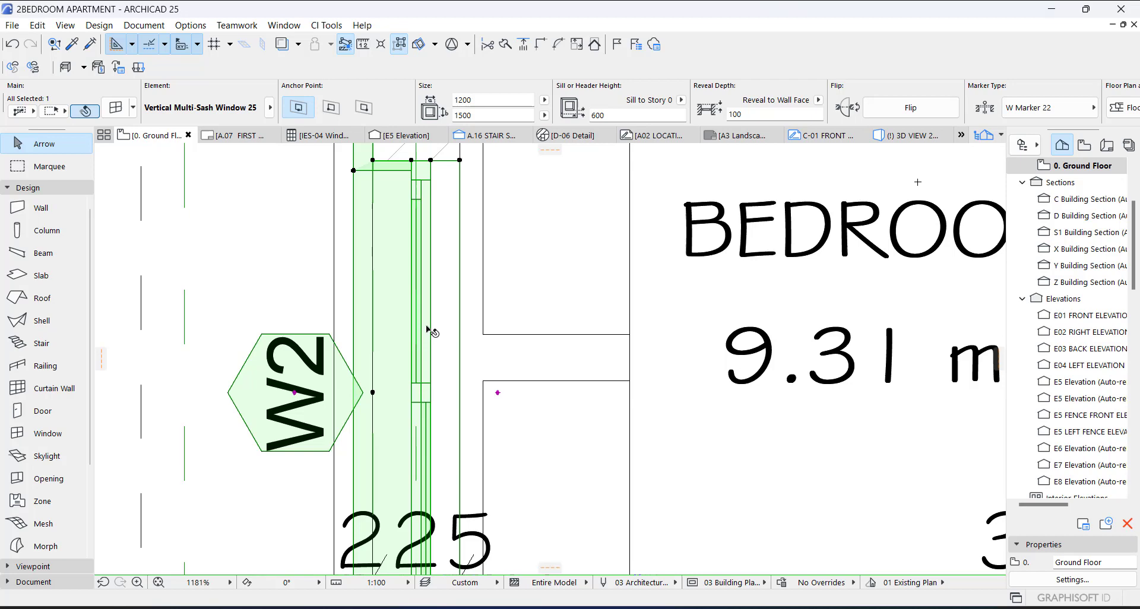
scroll(242, 371, "down", 3)
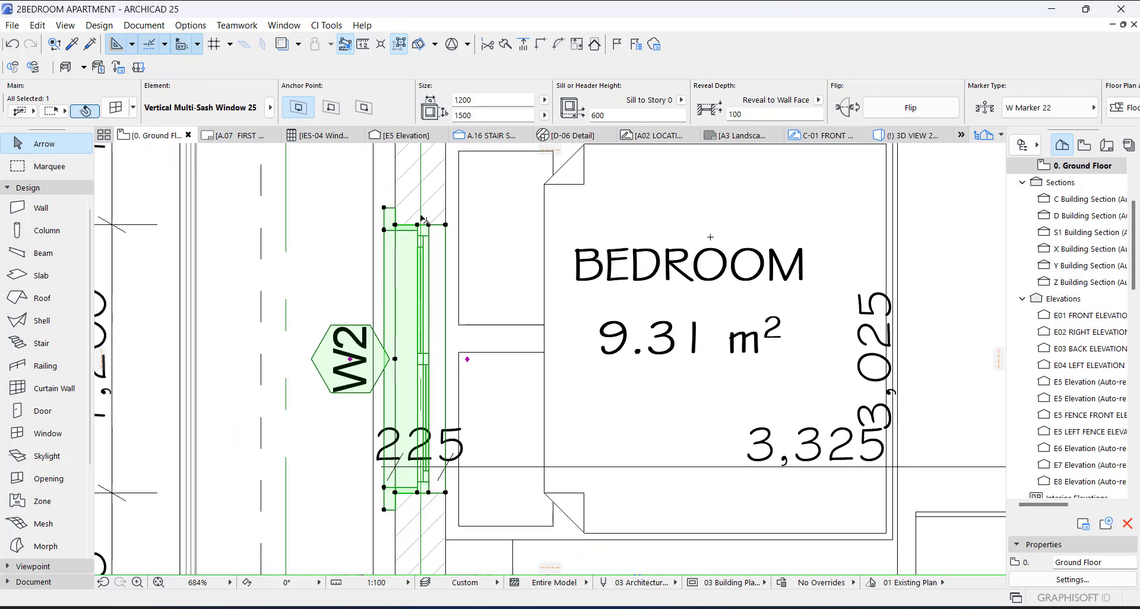
Switch the window floor plan symbol in the 03 Building Plans model view options to Medium - with Glazing Line
left_click(144, 25)
mouse_move(178, 135)
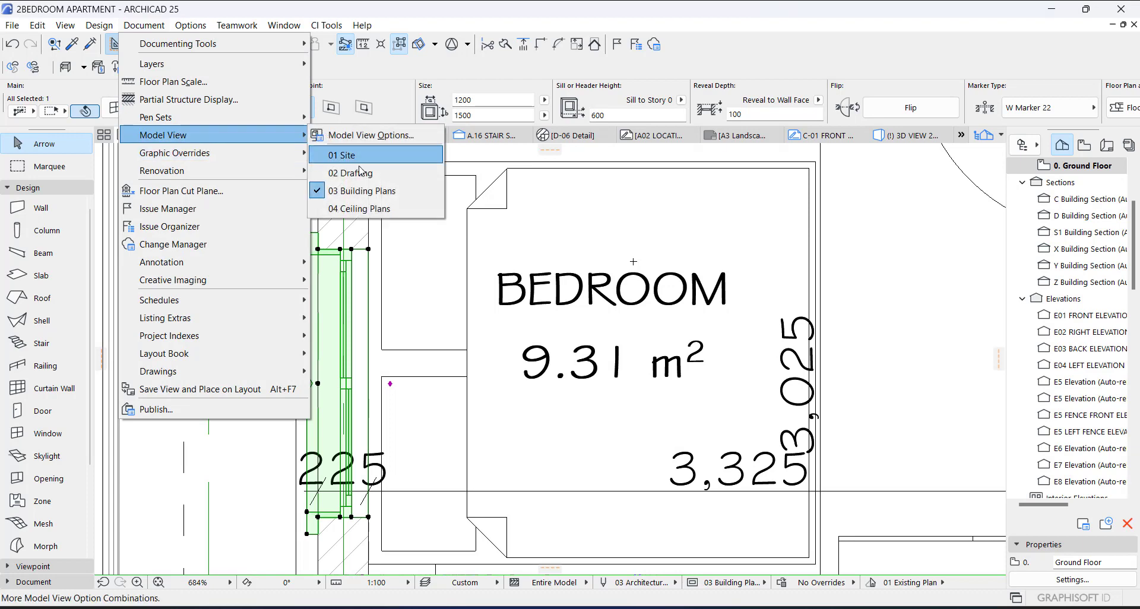
left_click(416, 136)
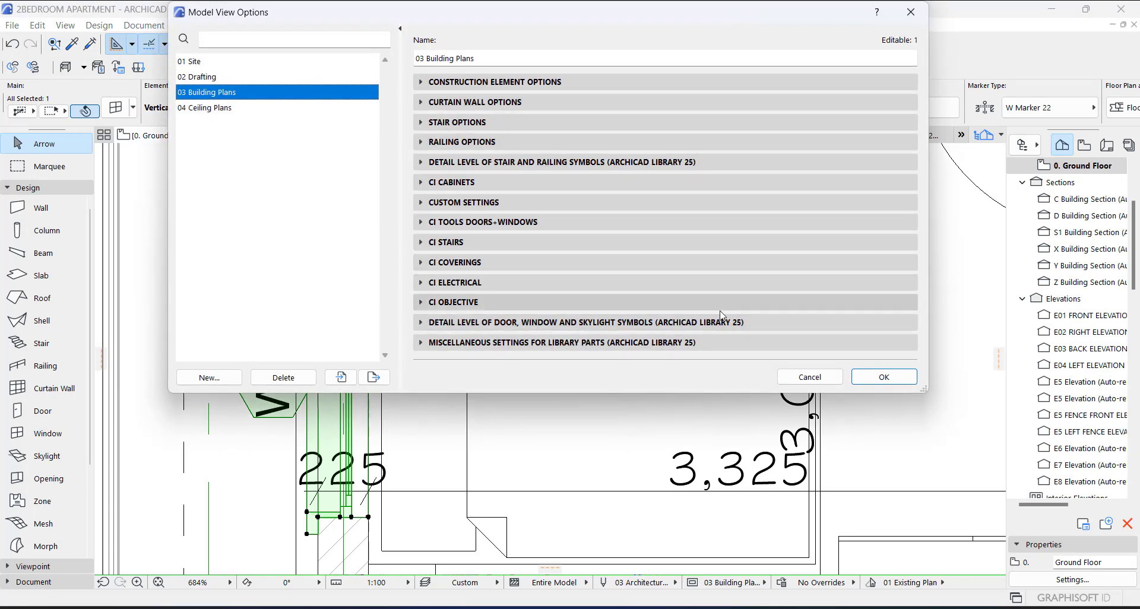
left_click(691, 325)
left_click(760, 422)
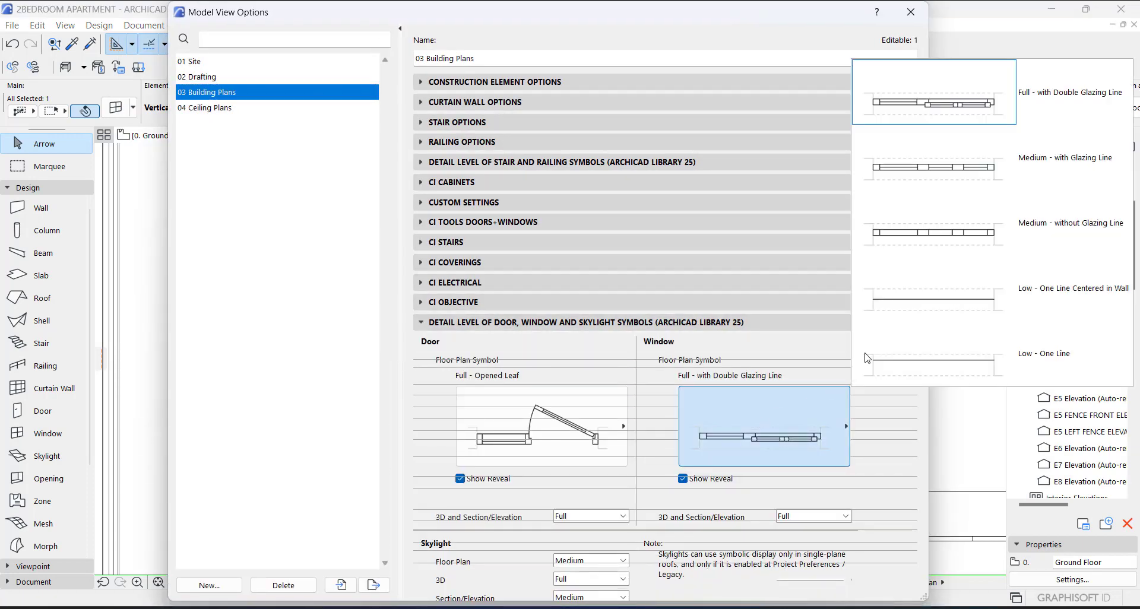
left_click(924, 173)
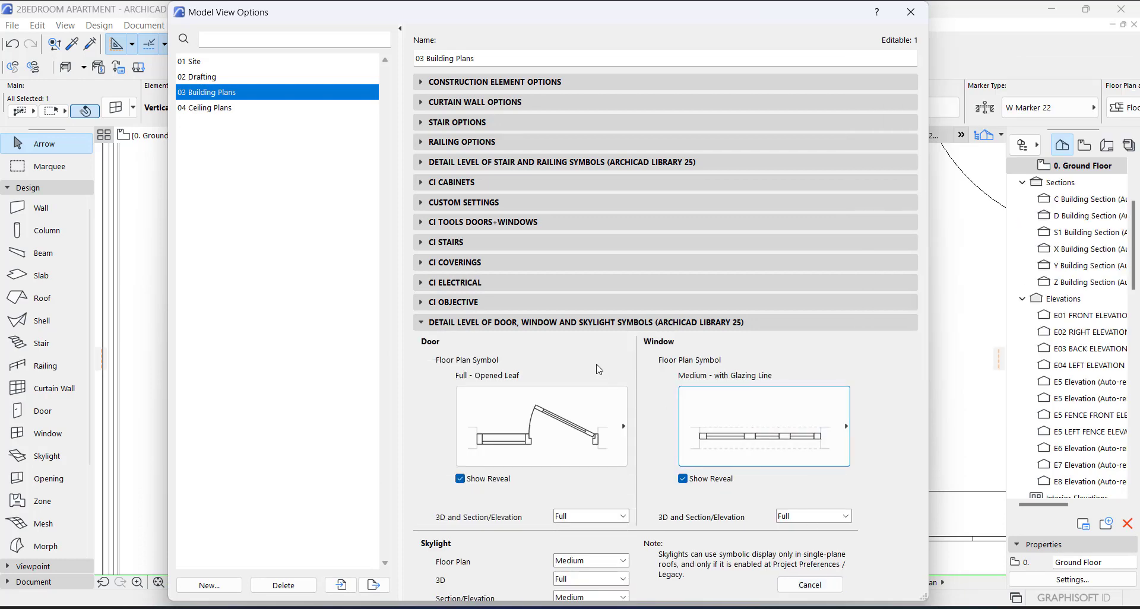
left_click(573, 325)
left_click(876, 380)
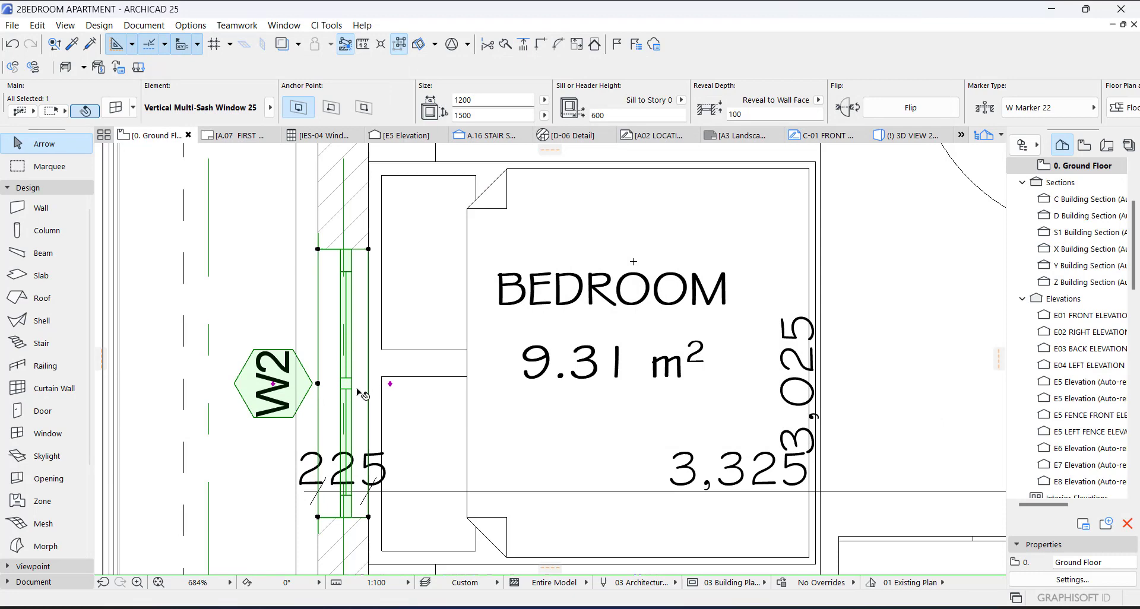
Switch the 03 Building Plans window symbol back to Full - with Double Glazing Line in the model view options
left_click(144, 25)
mouse_move(190, 138)
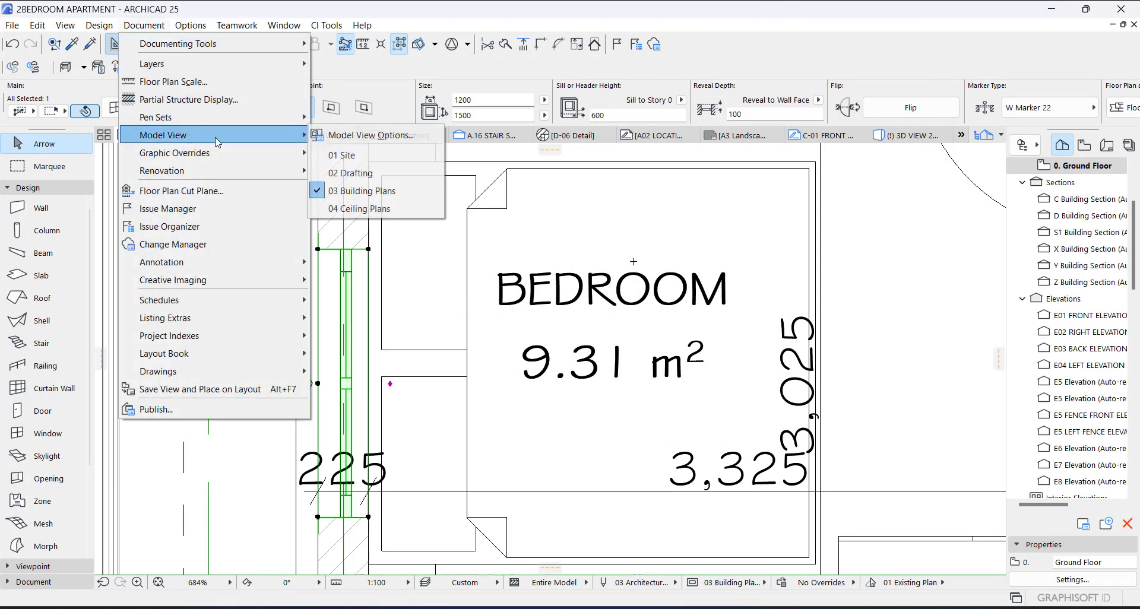
left_click(356, 135)
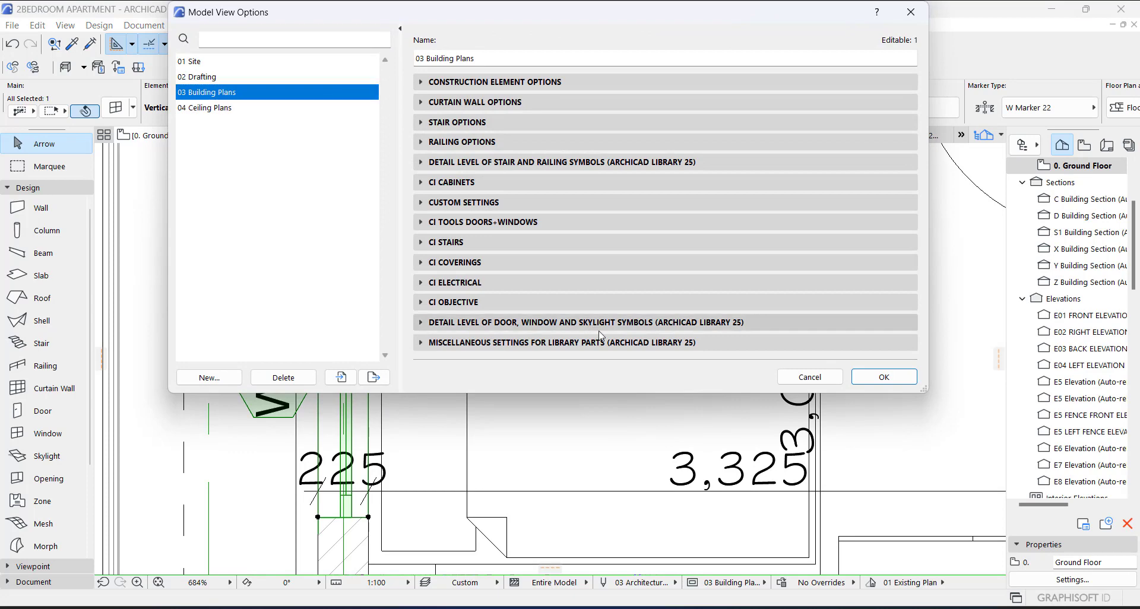
left_click(599, 330)
left_click(765, 426)
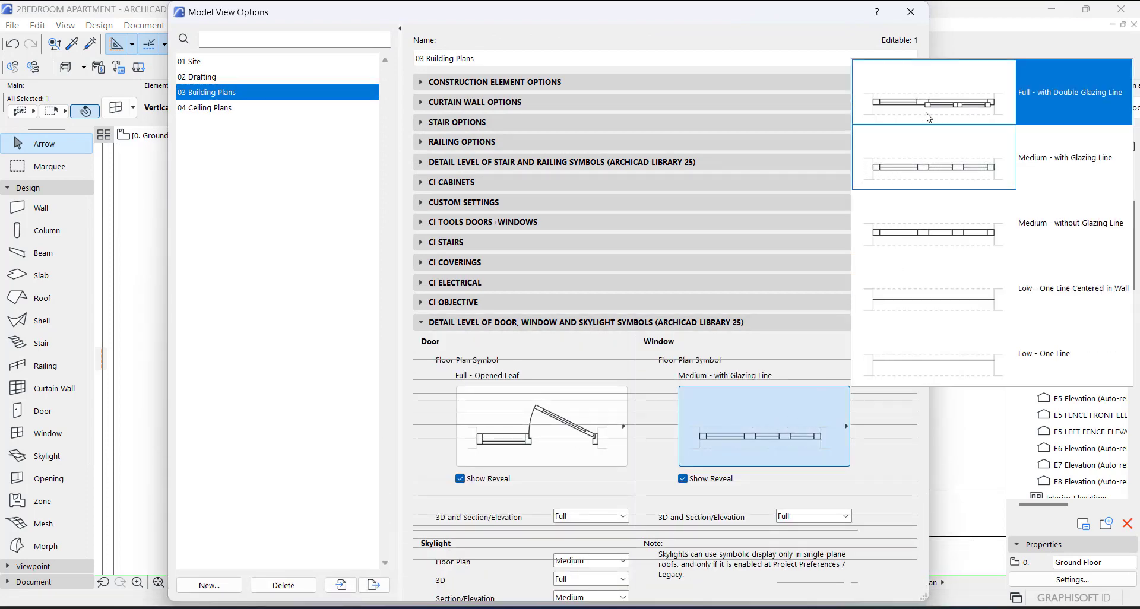
left_click(929, 117)
left_click(597, 328)
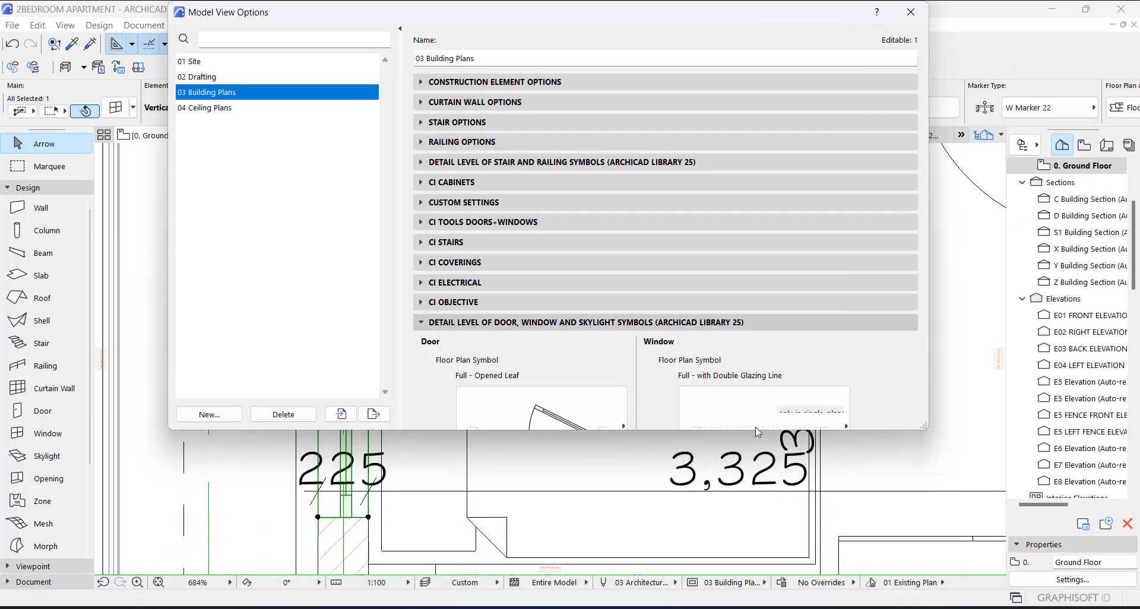
left_click(870, 378)
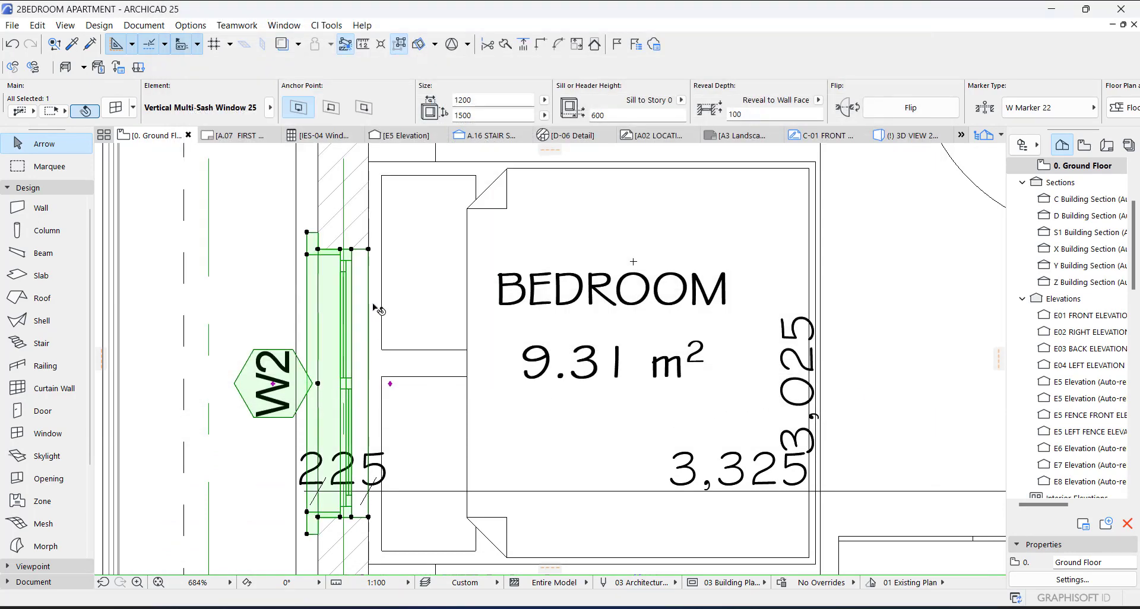
Deselect the W2 window and examine the window symbols across the whole ground floor plan
scroll(378, 310, "down", 6)
key("Escape")
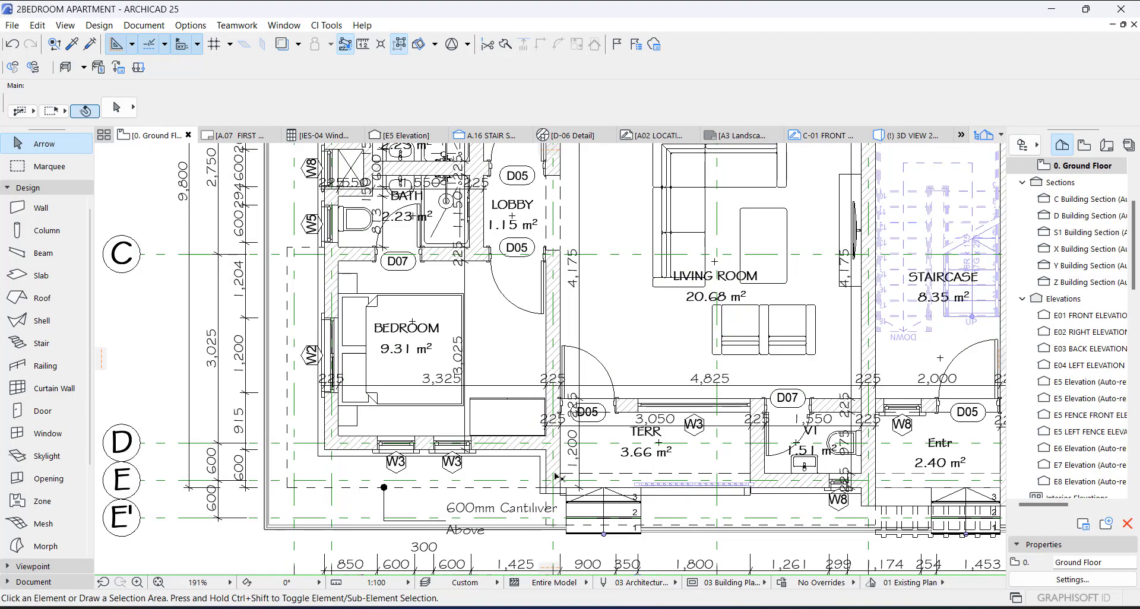
scroll(488, 490, "down", 2)
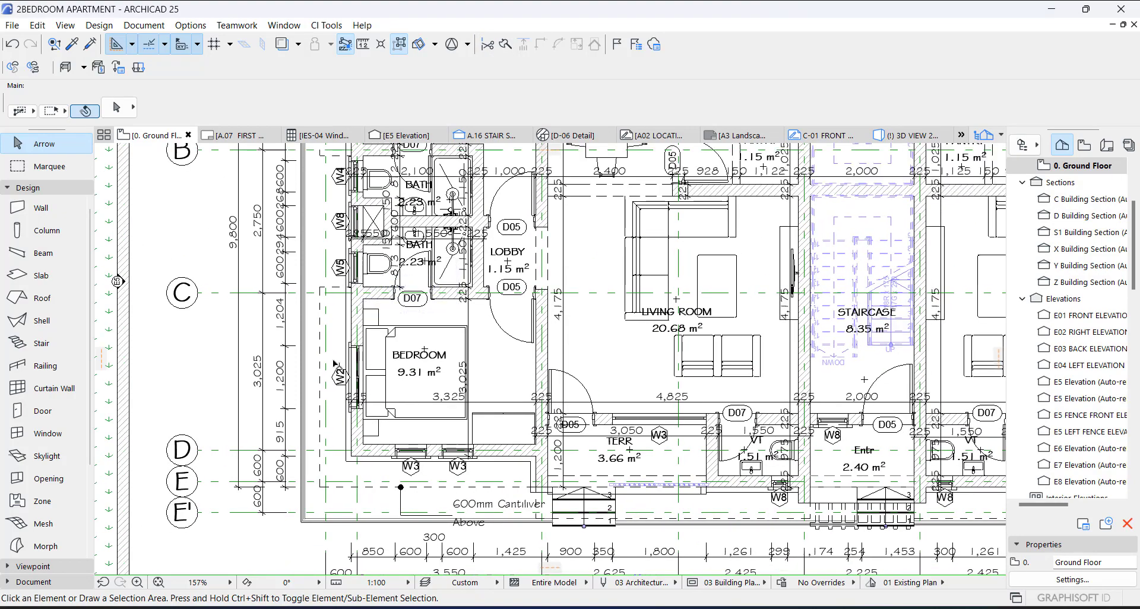
scroll(335, 364, "down", 6)
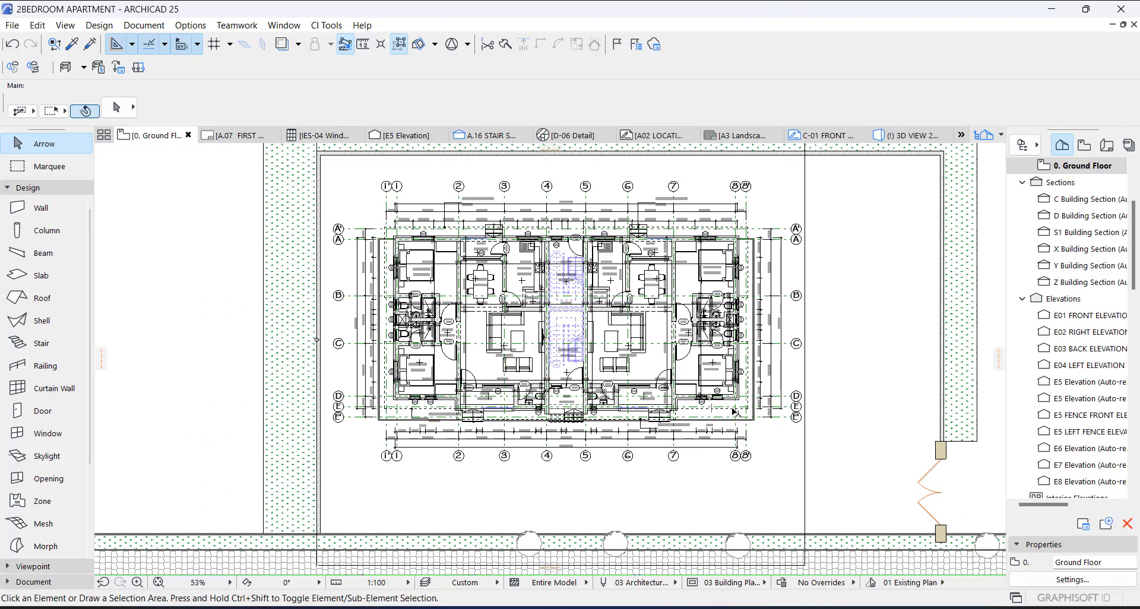
Stretch the end of the KERBSS wall outside grid 8' past its corner below grid E'
scroll(743, 413, "up", 9)
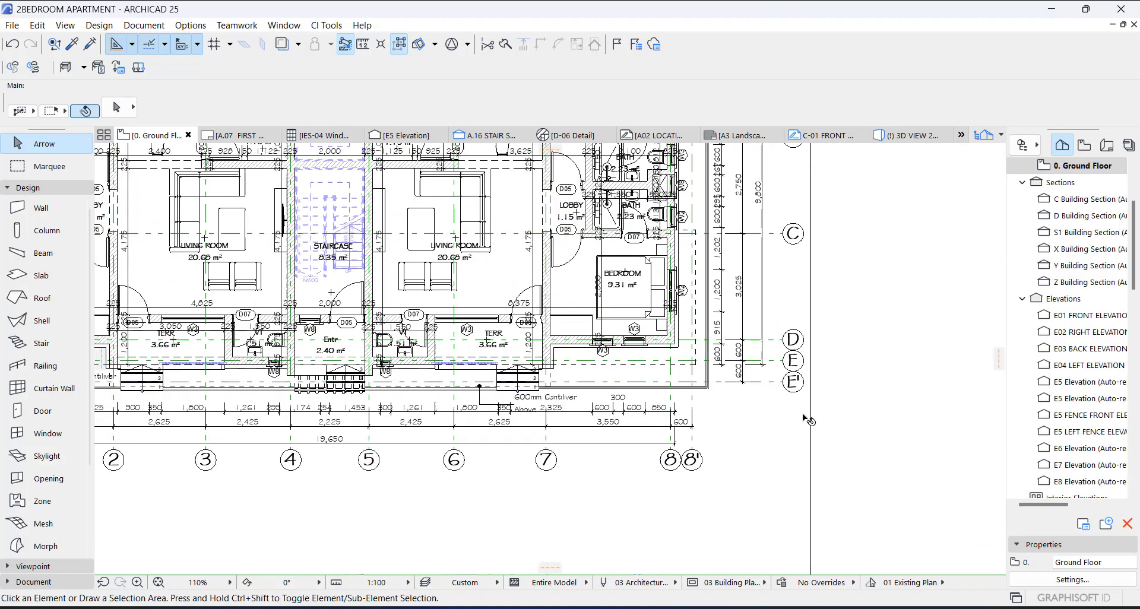
left_click(664, 346)
left_click(659, 385)
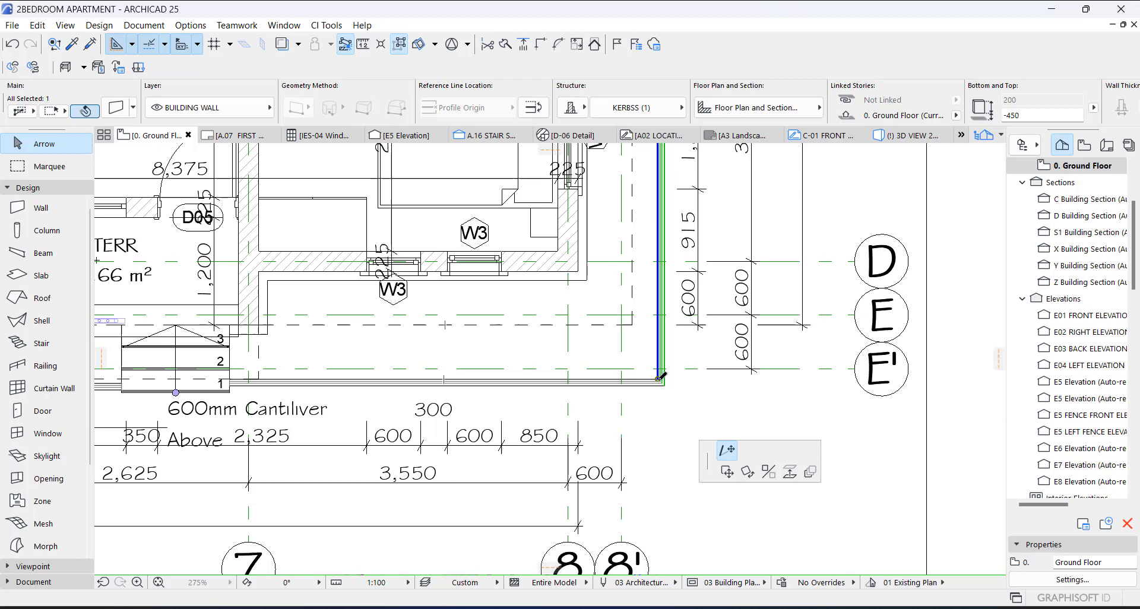
left_click(737, 505)
key("Escape")
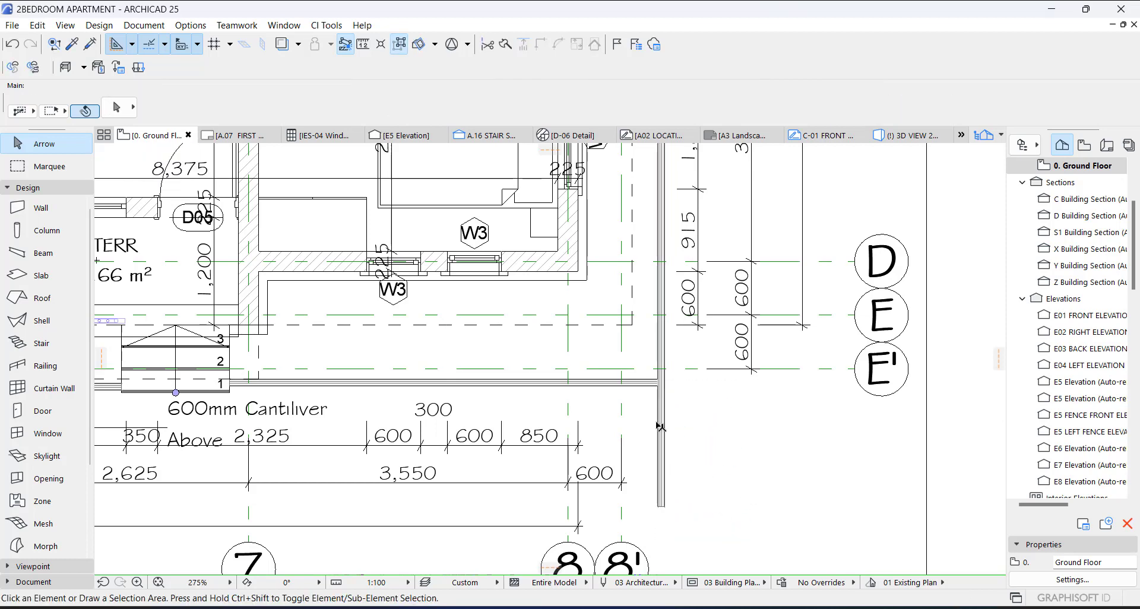
Trim the overhanging end of the KERBSS wall outside grid 8' at its corner below grid E', undoing the first cut and redoing it
left_click(648, 384)
key("Escape")
left_click(660, 472)
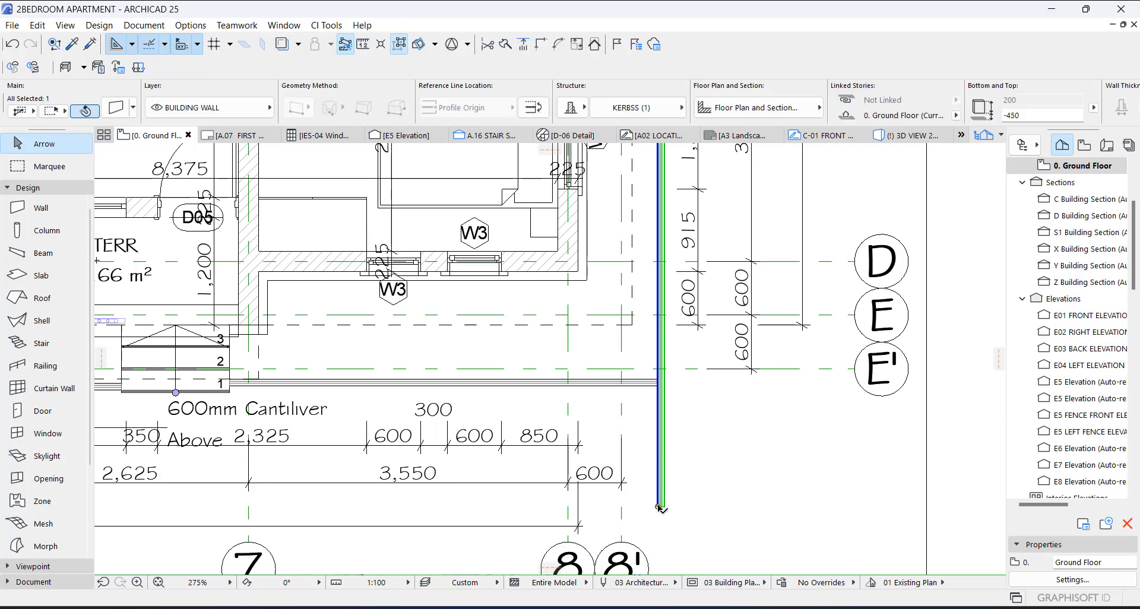
left_click(661, 468)
left_click(665, 436)
key("Escape")
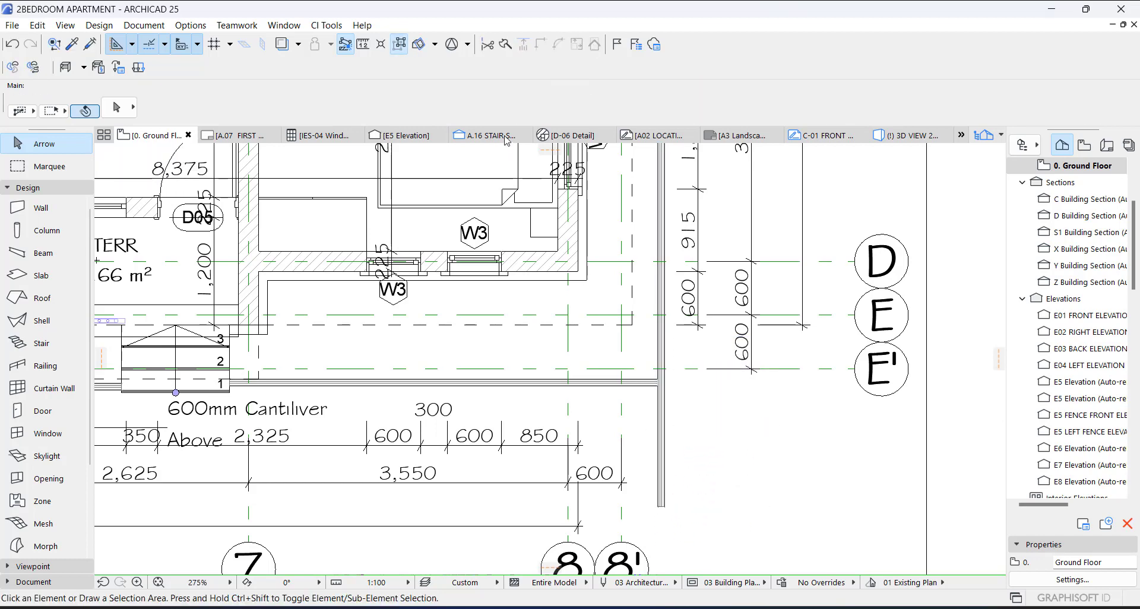
left_click(486, 47)
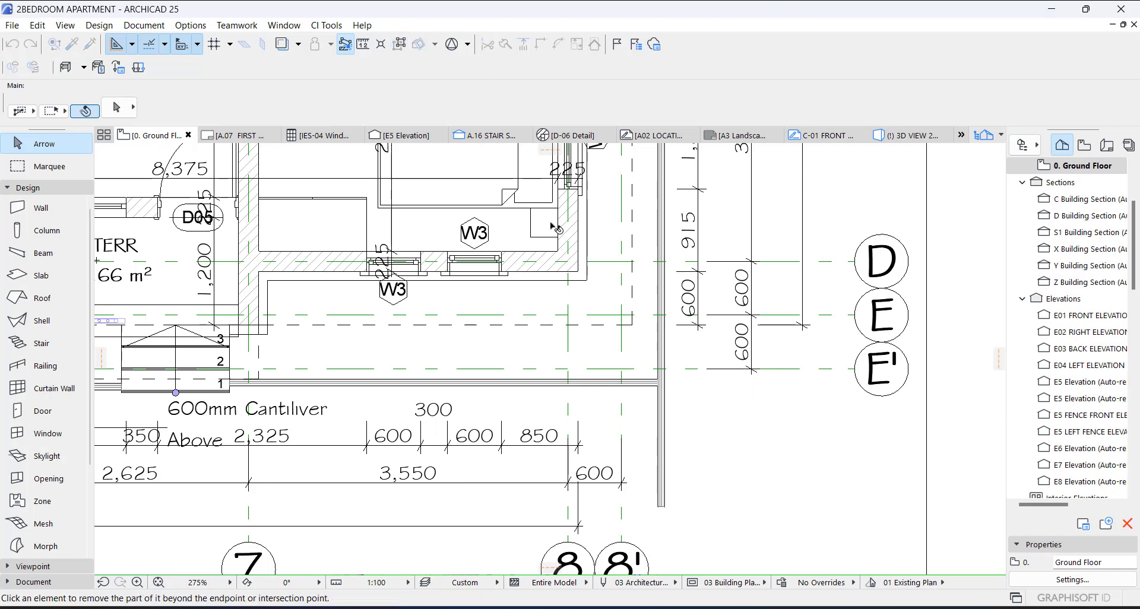
left_click(659, 413)
key("ctrl+z")
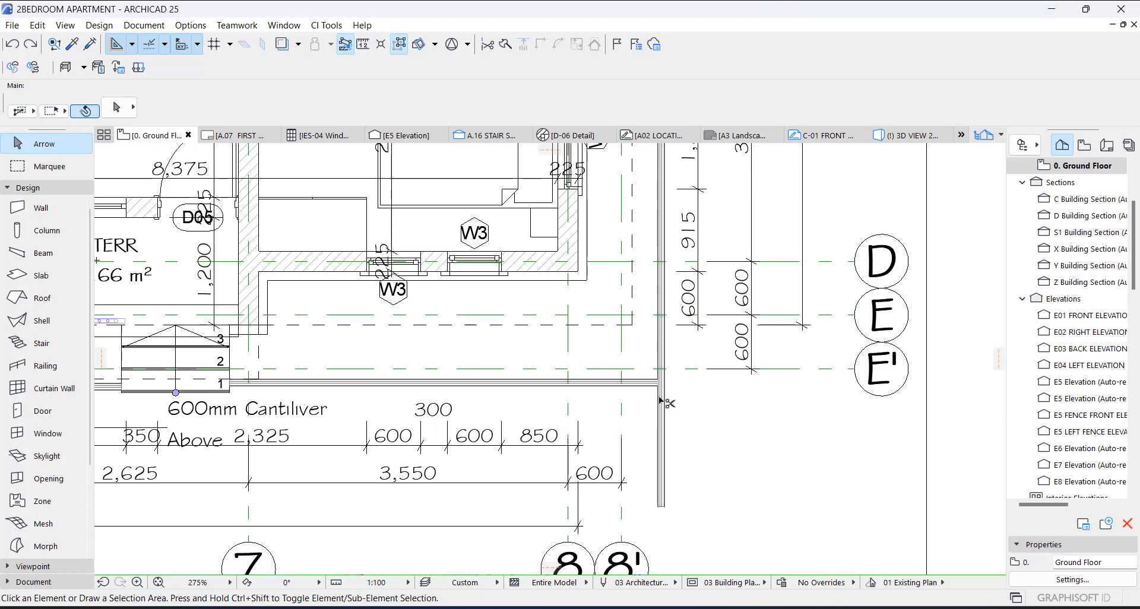
scroll(661, 405, "down", 3)
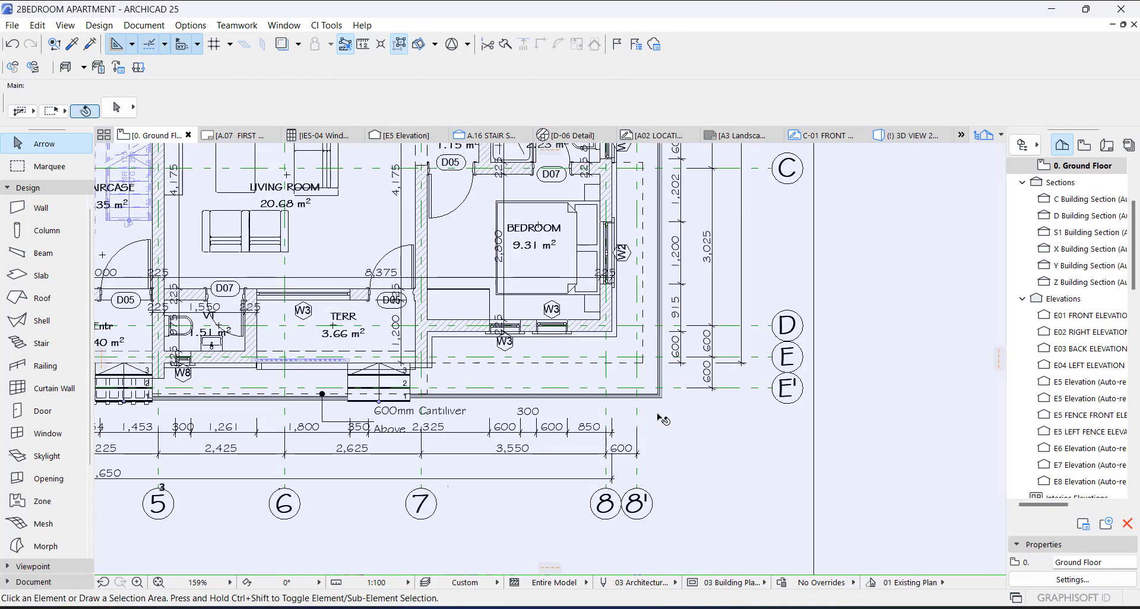
scroll(779, 380, "down", 5)
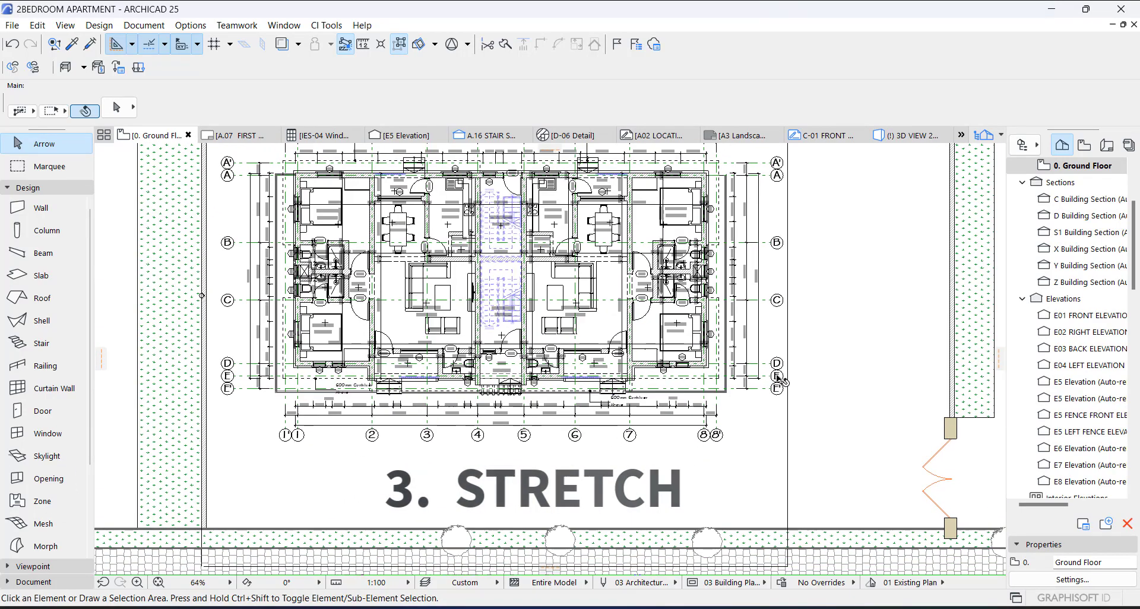
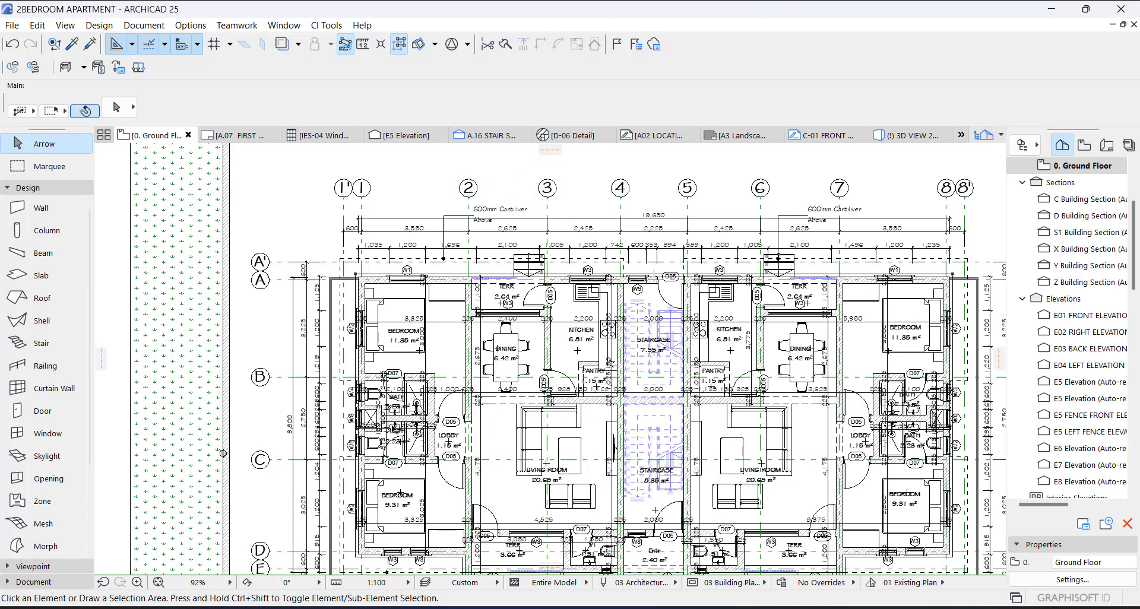
View the 1. Story floor plan for comparison and return to the 0. Ground Floor plan
scroll(385, 420, "down", 2)
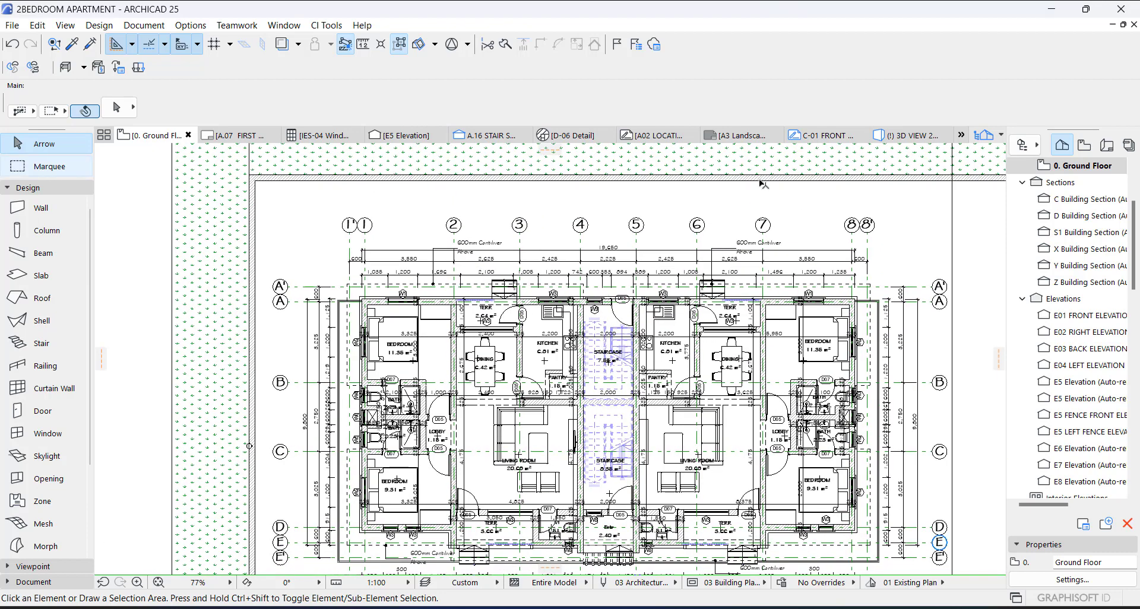
scroll(1045, 196, "up", 2)
left_click(1044, 205)
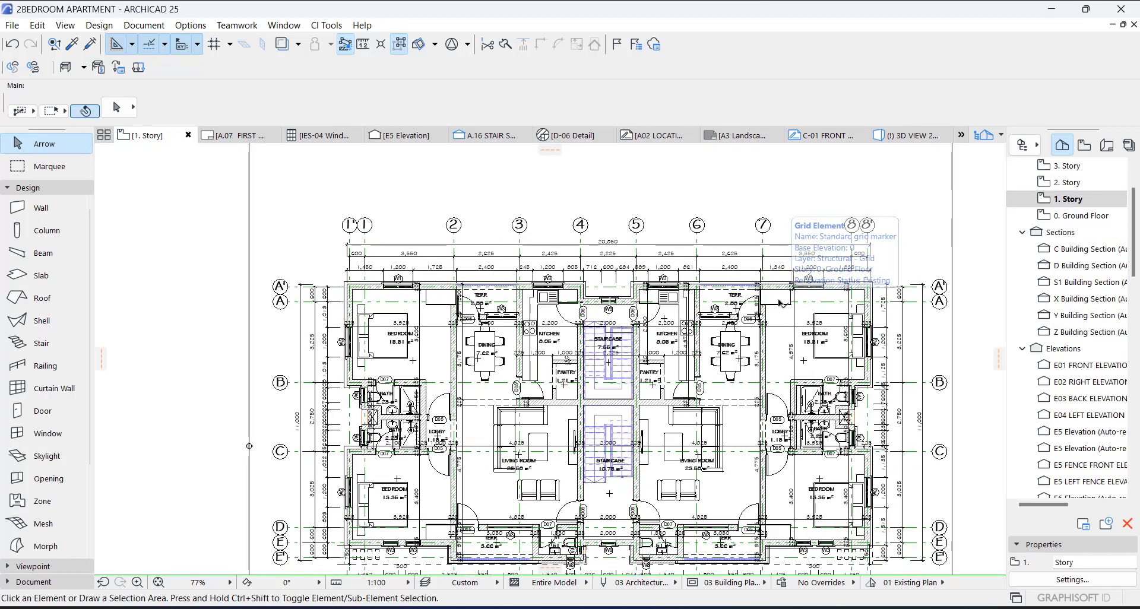
left_click(1081, 217)
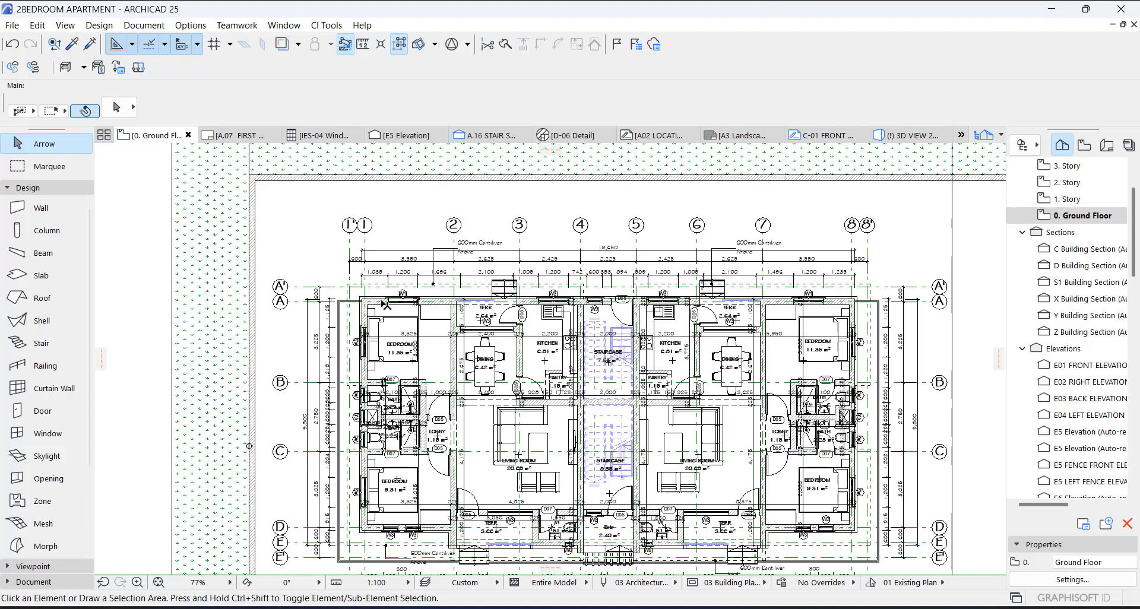
Draw a marquee about 28450 by 5150 mm from above the grid bubbles down through the upper bedrooms and kitchens, spanning grids 1' to 8'
scroll(368, 300, "up", 3)
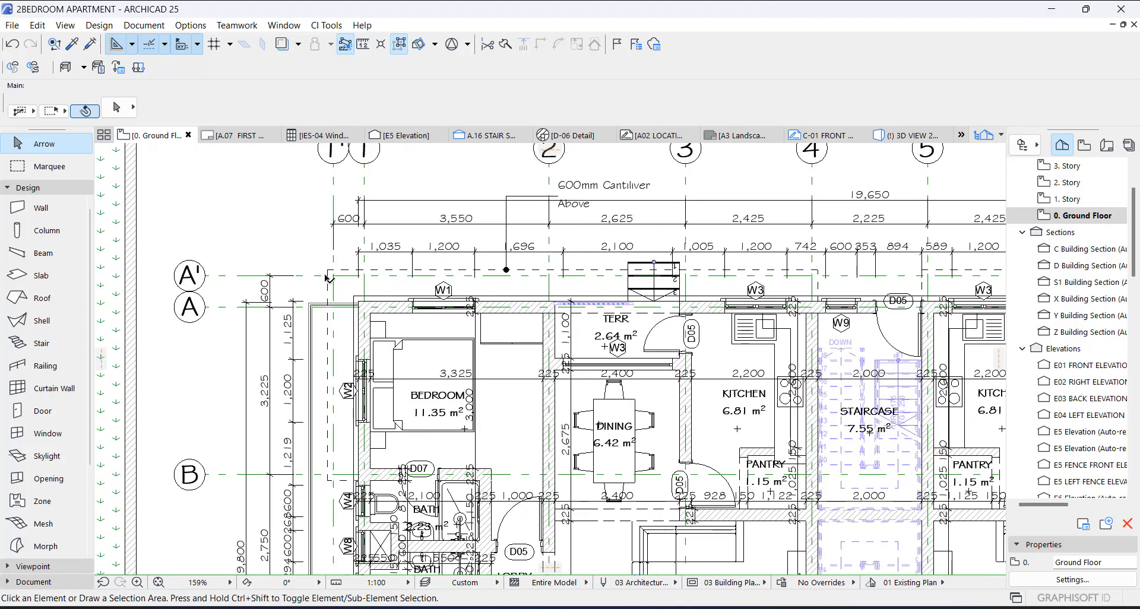
scroll(419, 275, "down", 2)
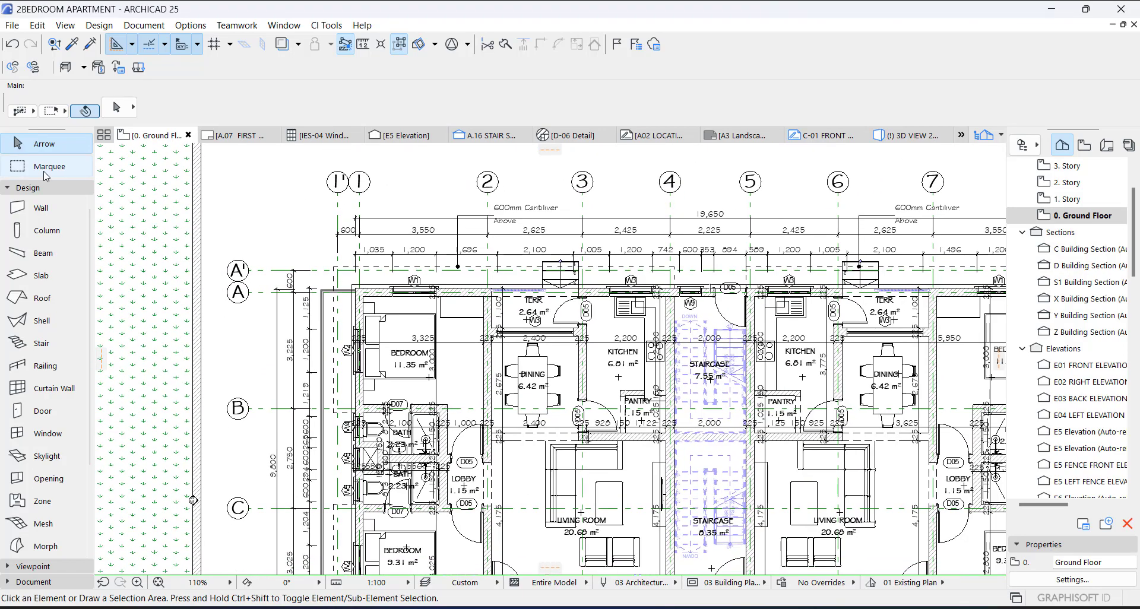
left_click(45, 169)
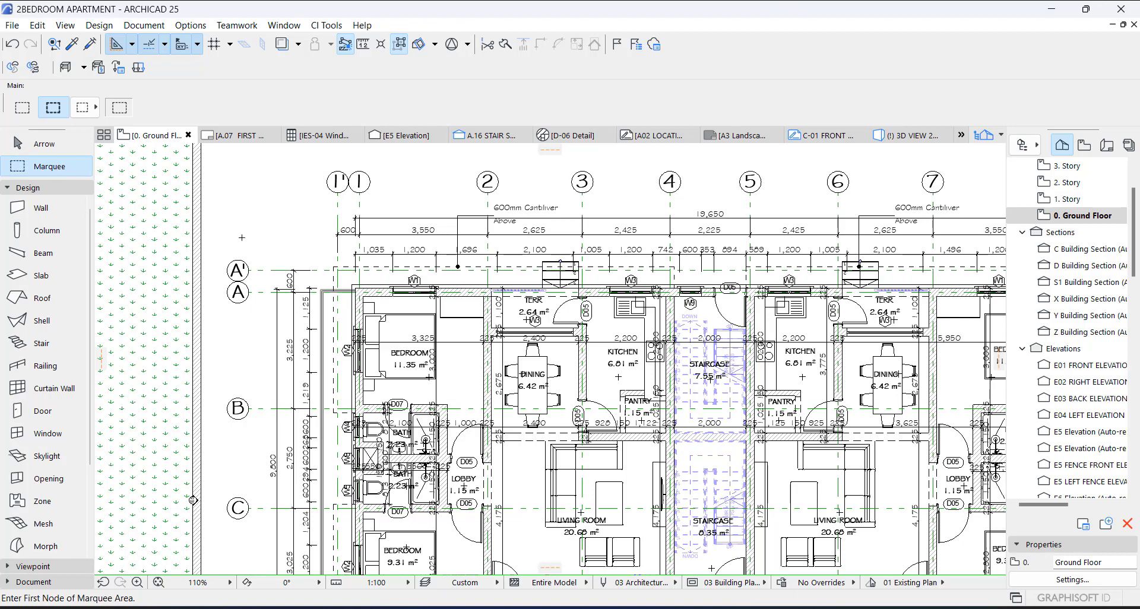
left_click(213, 160)
scroll(285, 274, "down", 1)
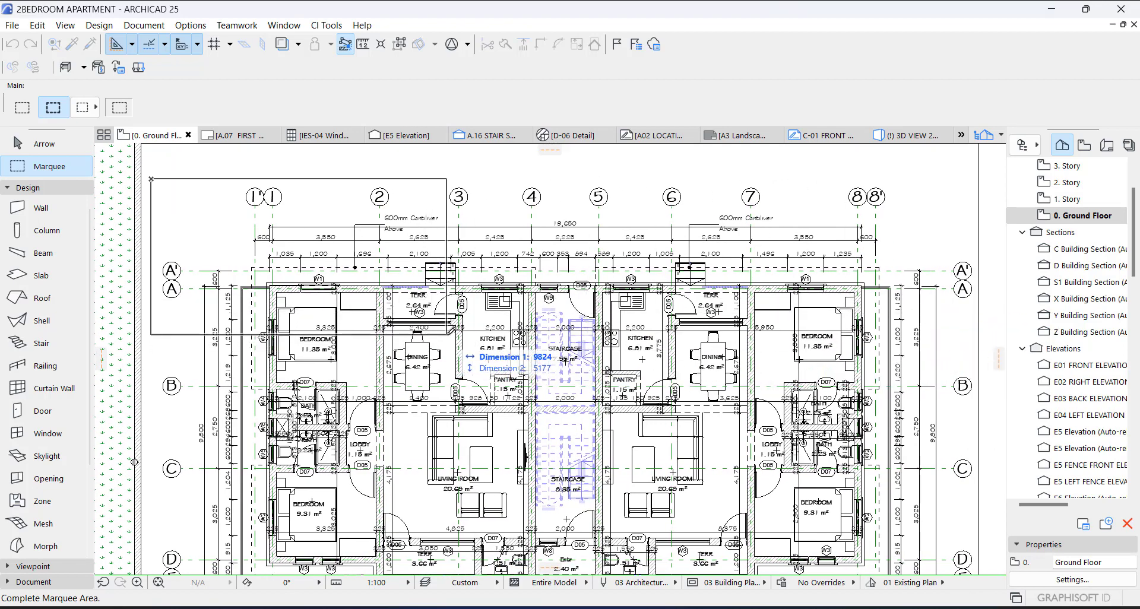
scroll(423, 327, "up", 2)
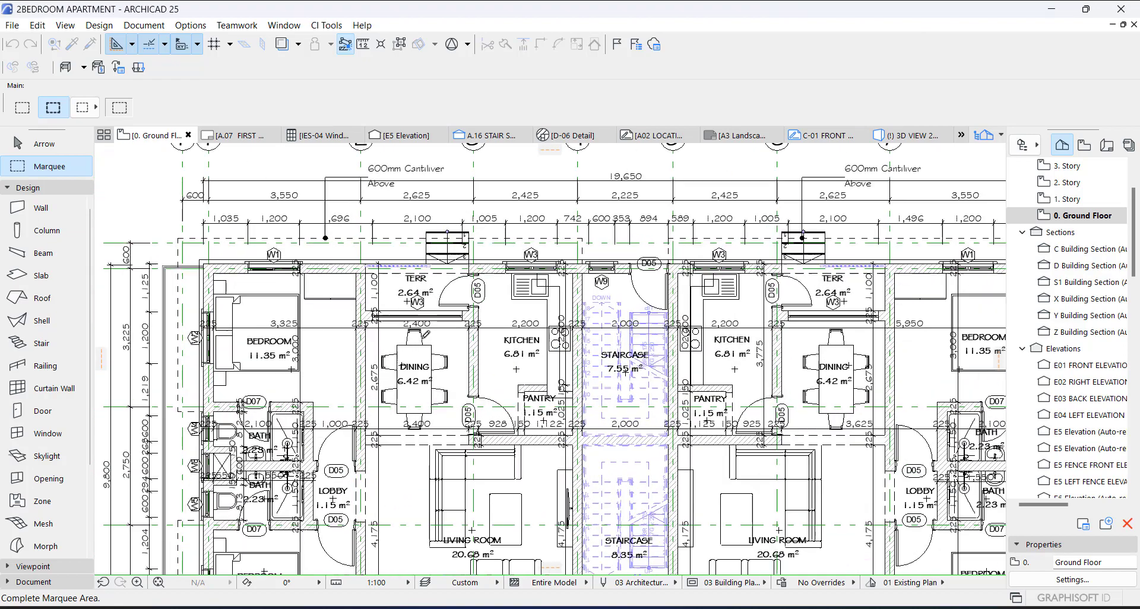
scroll(485, 331, "down", 2)
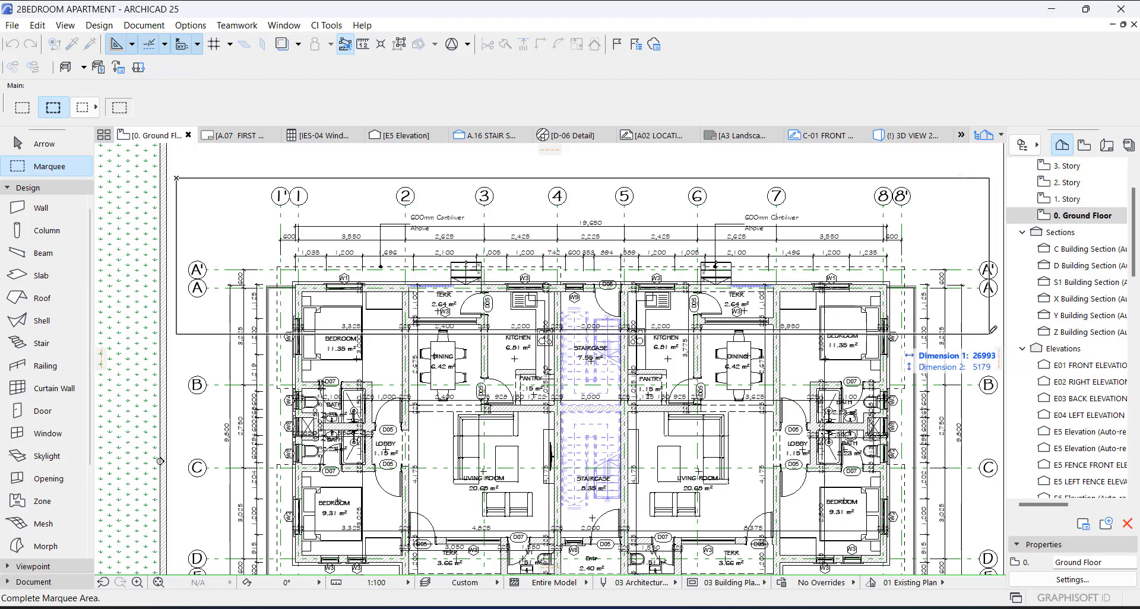
middle_click_drag(993, 328, 924, 334)
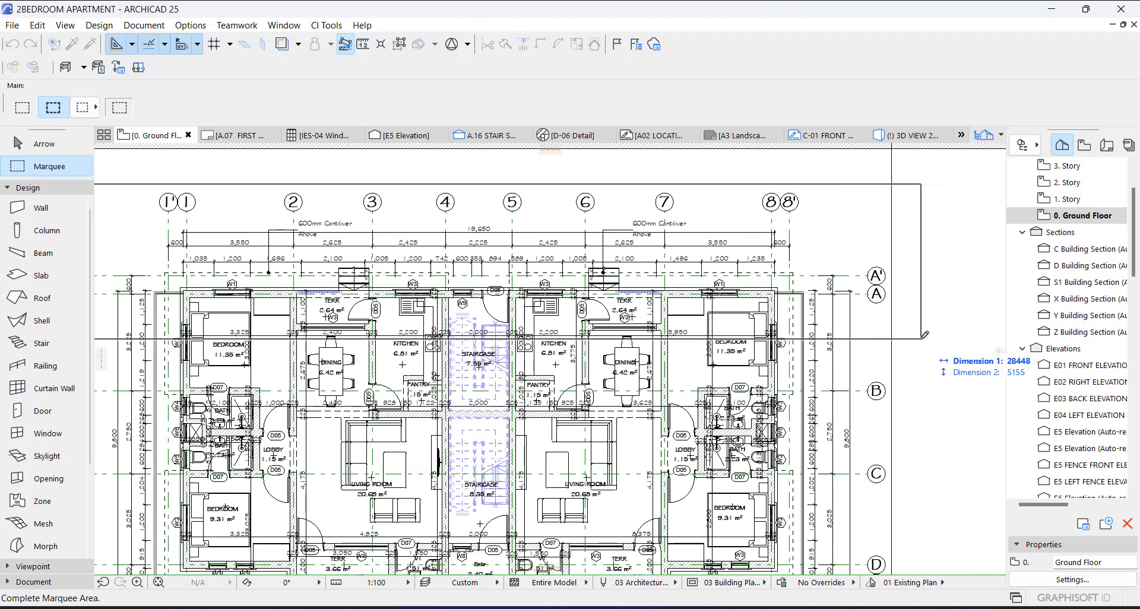
left_click(922, 338)
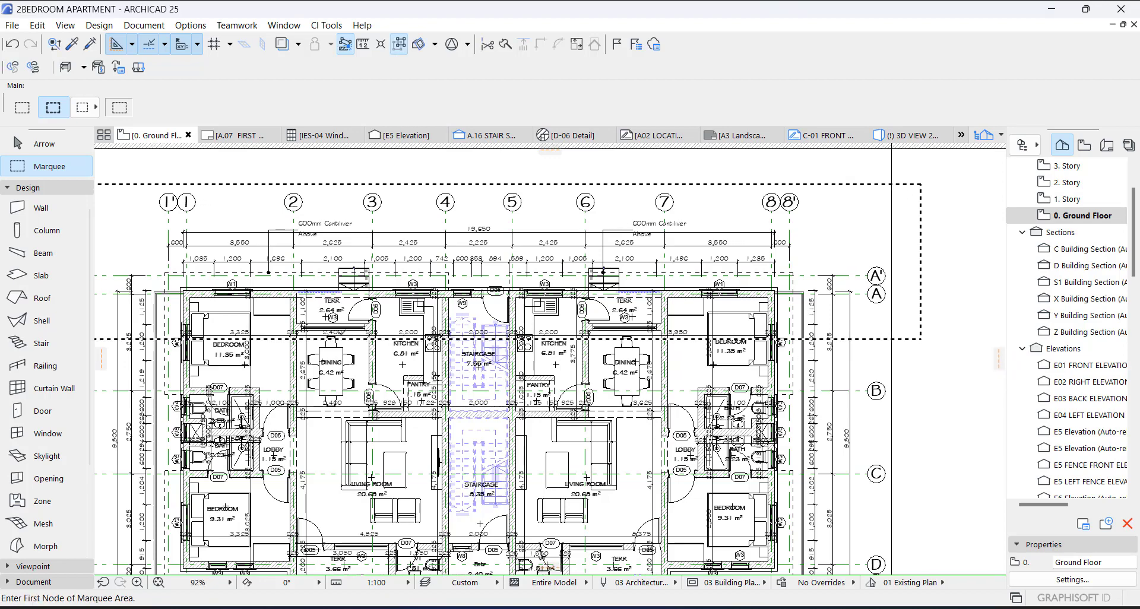
scroll(293, 266, "down", 2)
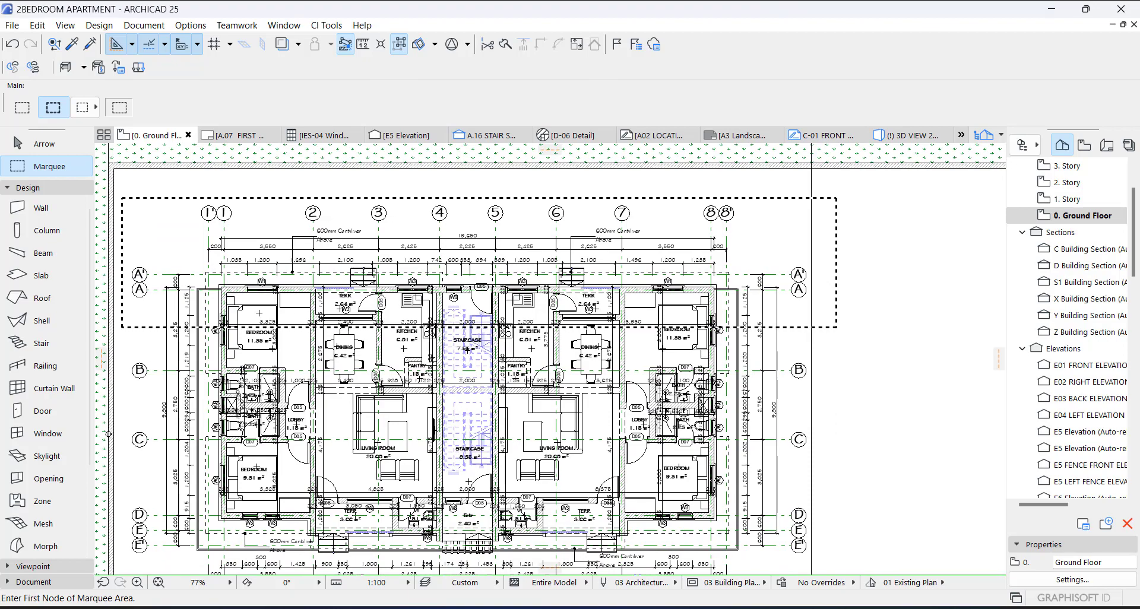
Look up the Stretch command among the Reshape operations for the marquee area
scroll(367, 310, "up", 6)
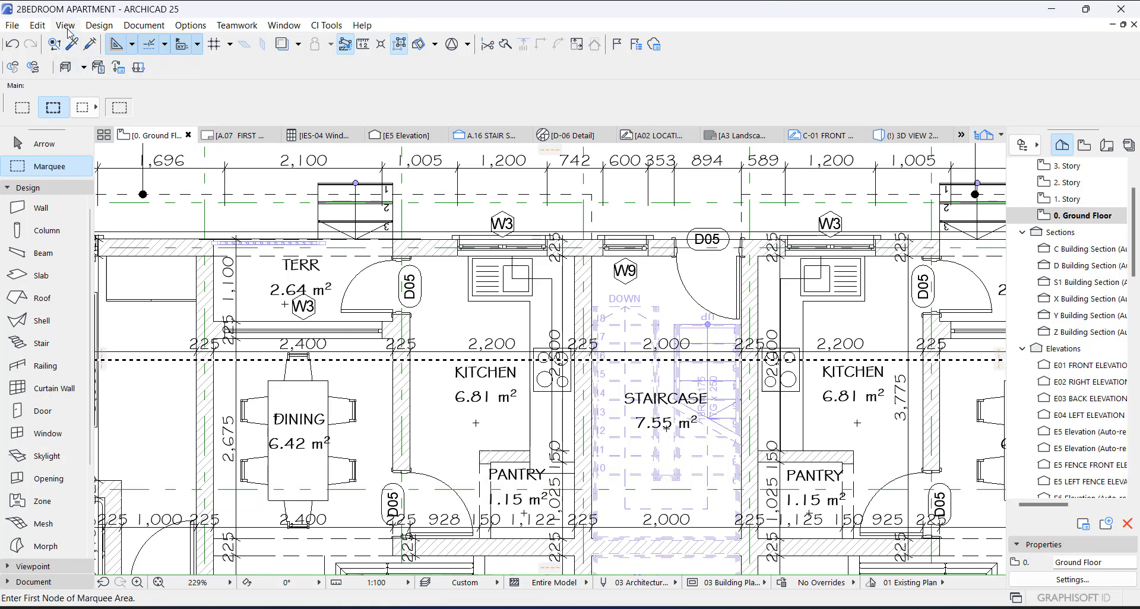
left_click(37, 25)
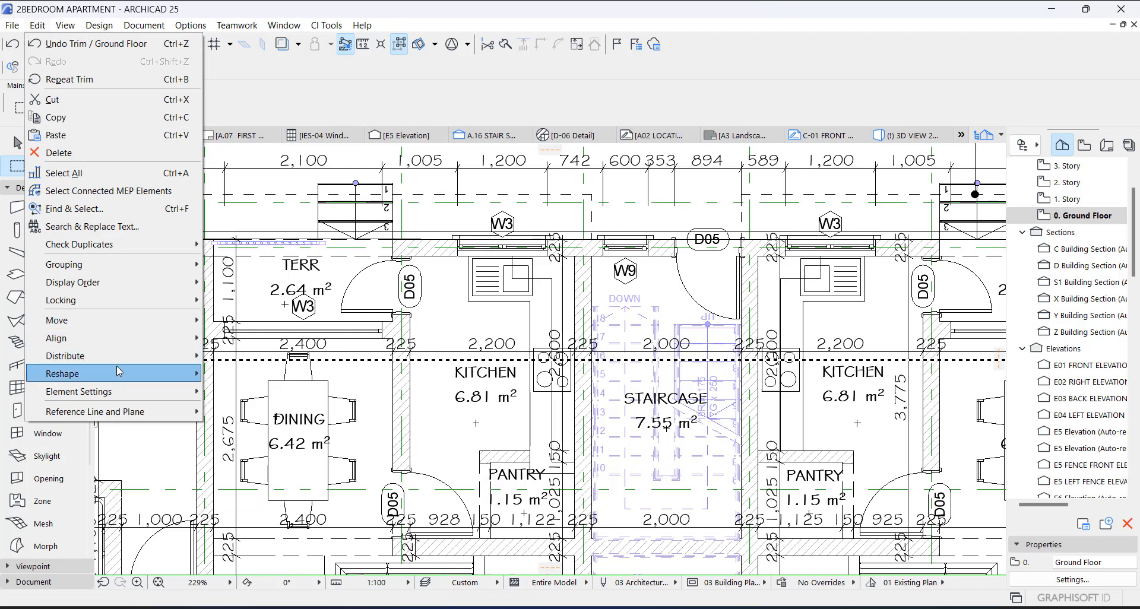
mouse_move(120, 372)
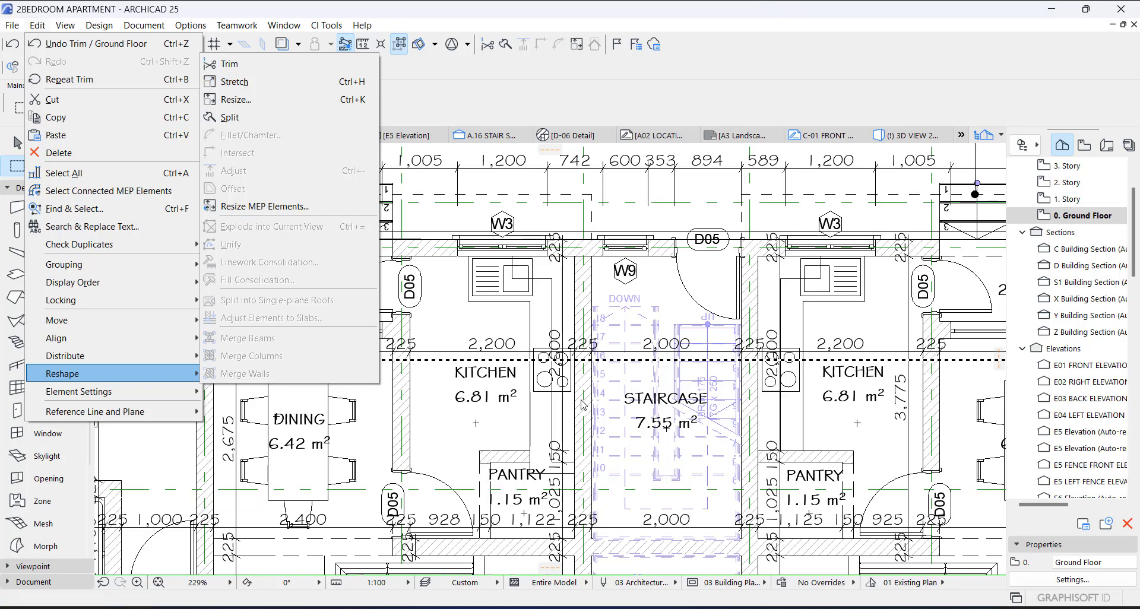
key("Escape")
key("Escape")
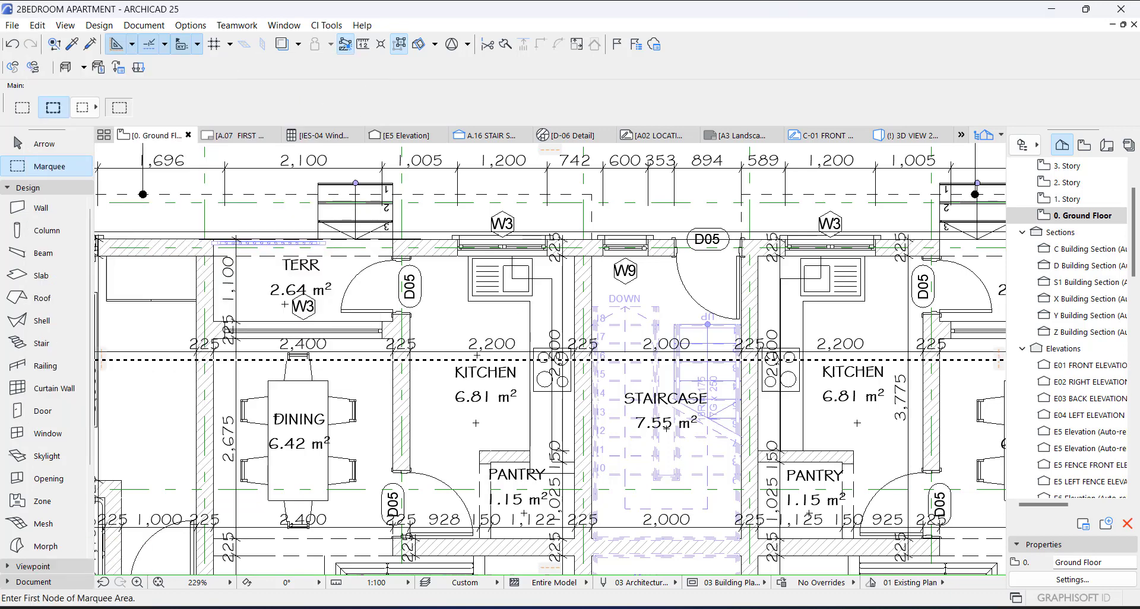
Stretch the marquee contents outward by 600 mm at 90° from a base point in the kitchen between grids 3 and 4
scroll(460, 331, "up", 2)
scroll(460, 331, "up", 1)
middle_click_drag(461, 331, 529, 371)
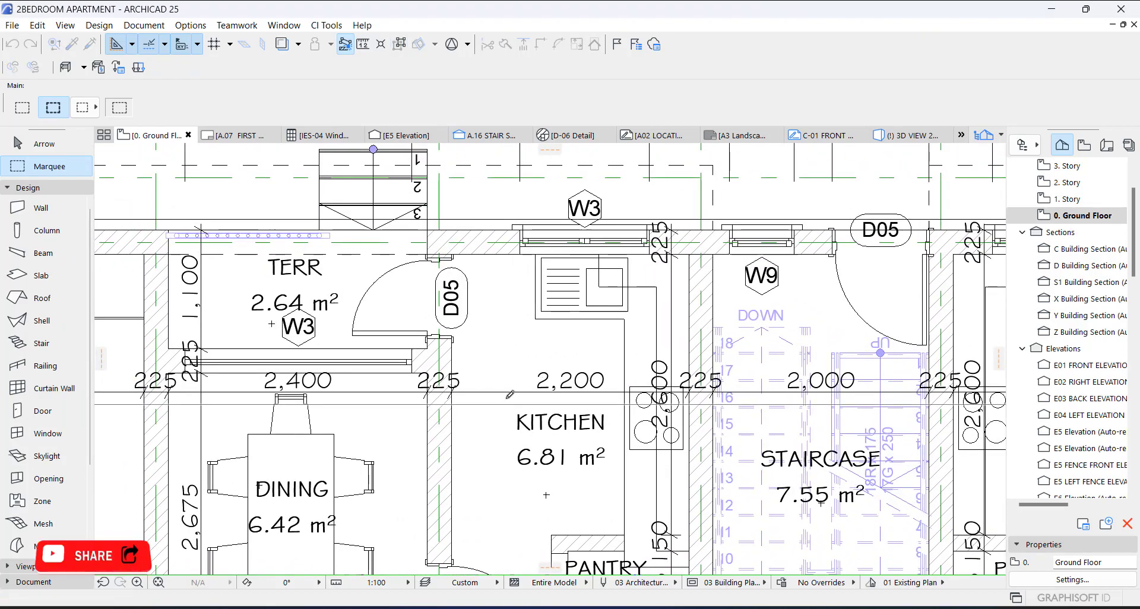
scroll(509, 394, "down", 5)
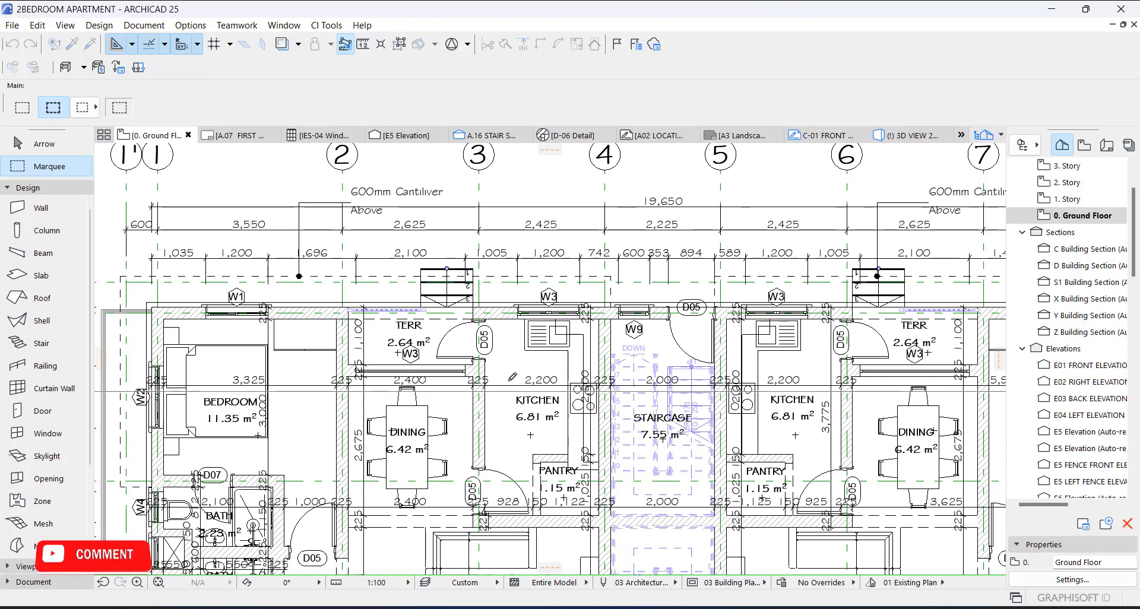
scroll(511, 376, "up", 2)
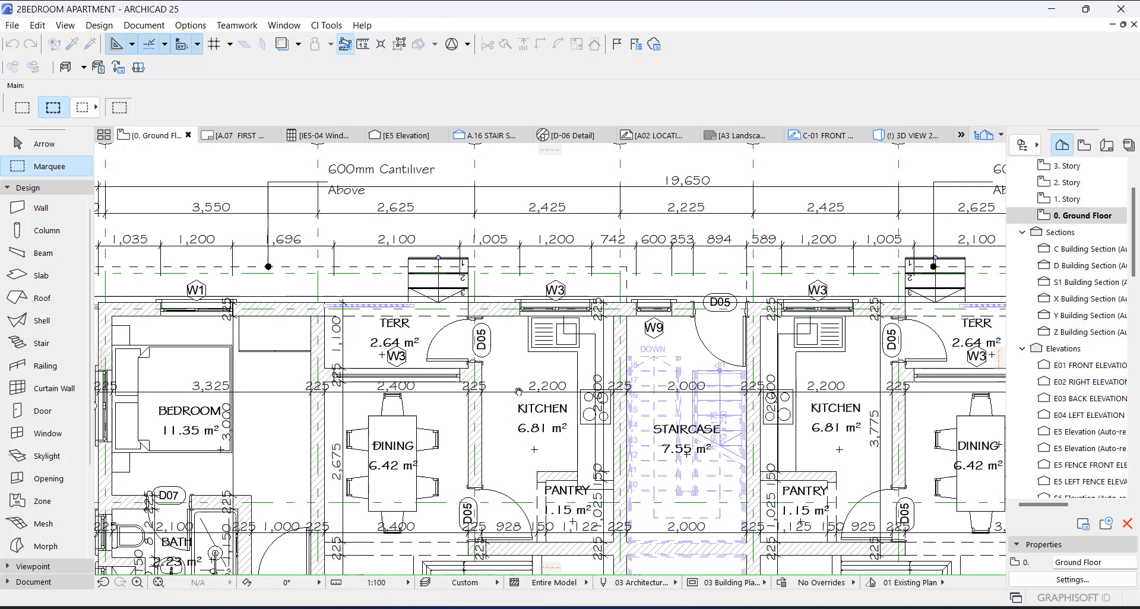
left_click(517, 394)
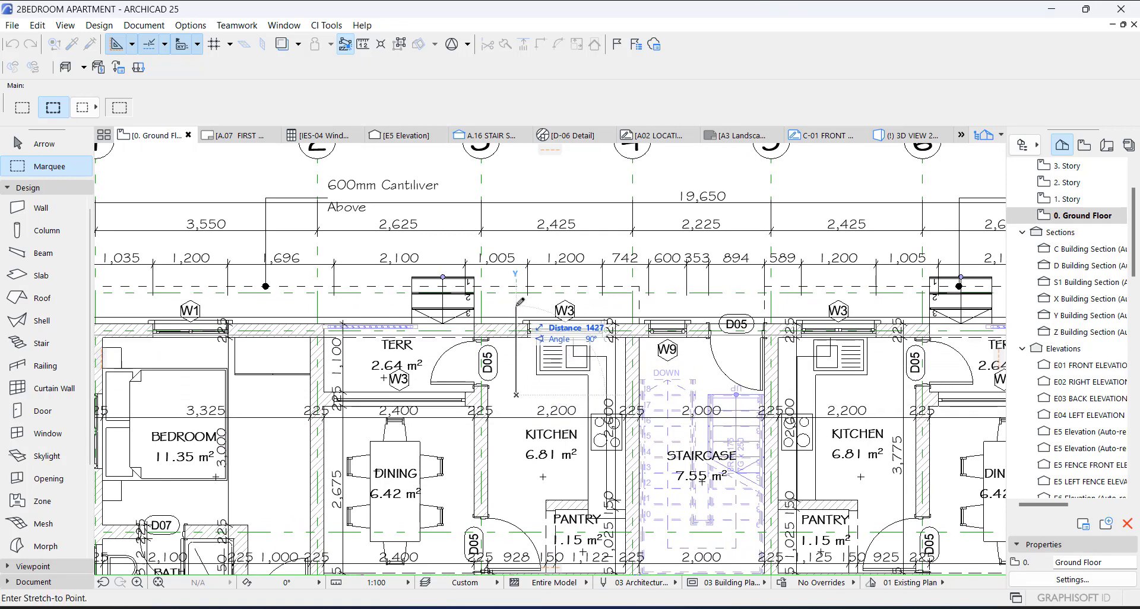
type("600")
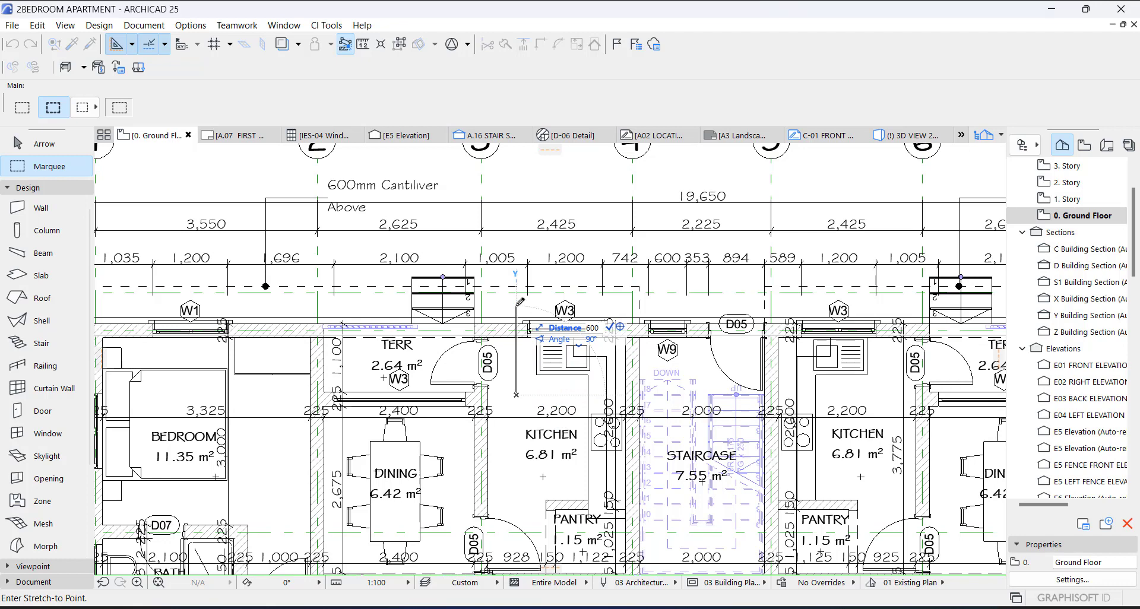
key("Return")
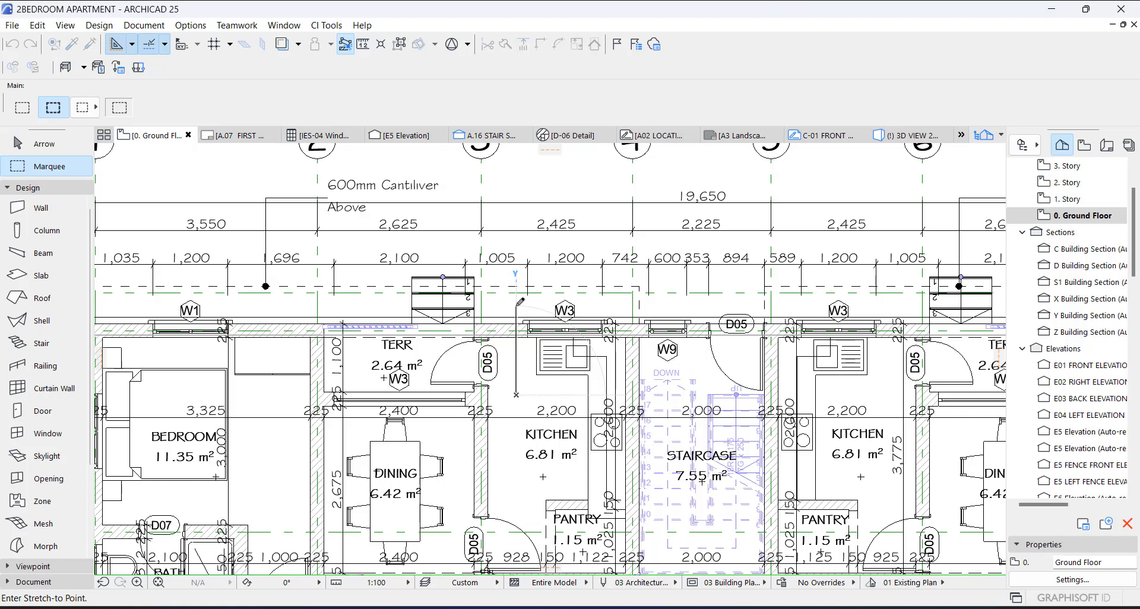
Switch up to 2. Story and back to the ground floor, and select all elements inside the marquee
key("ctrl+Up")
key("ctrl+Up")
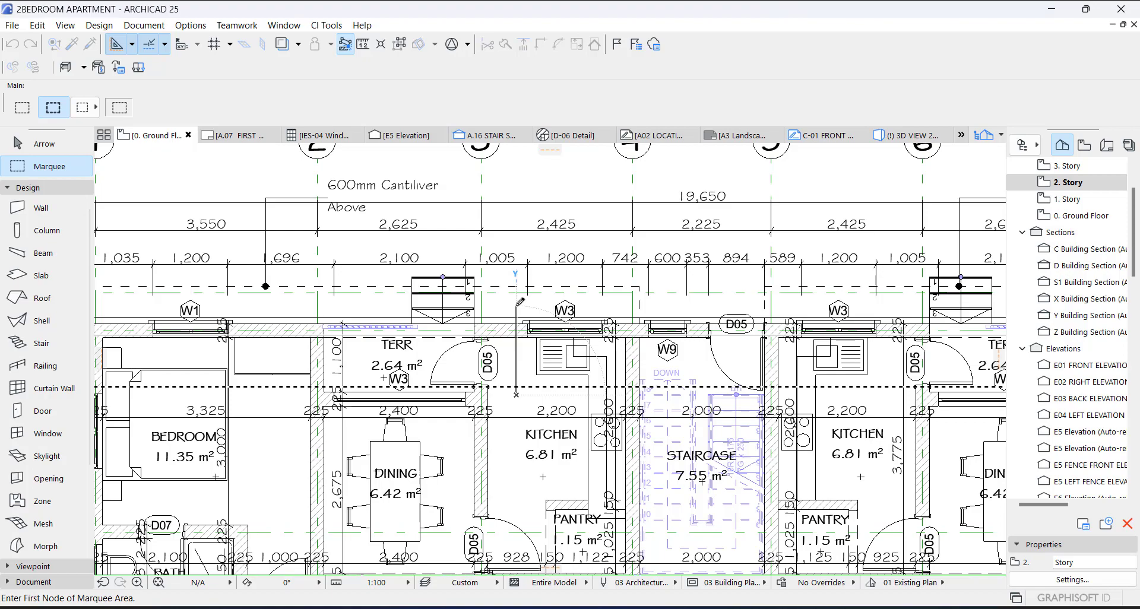
key("ctrl+Down")
key("ctrl+Down")
key("ctrl+a")
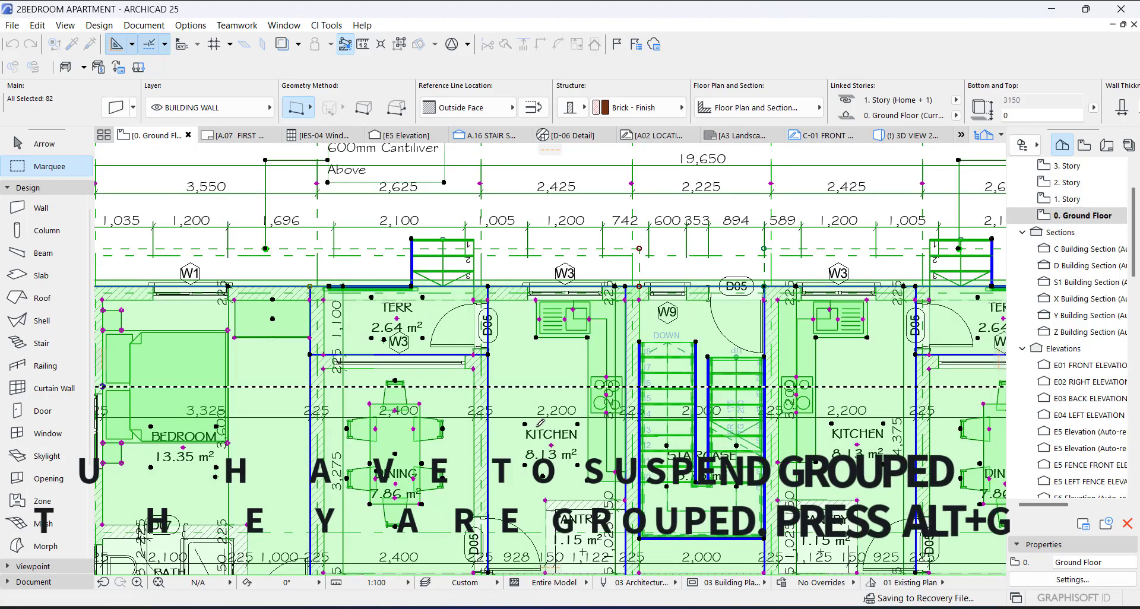
scroll(541, 423, "down", 2)
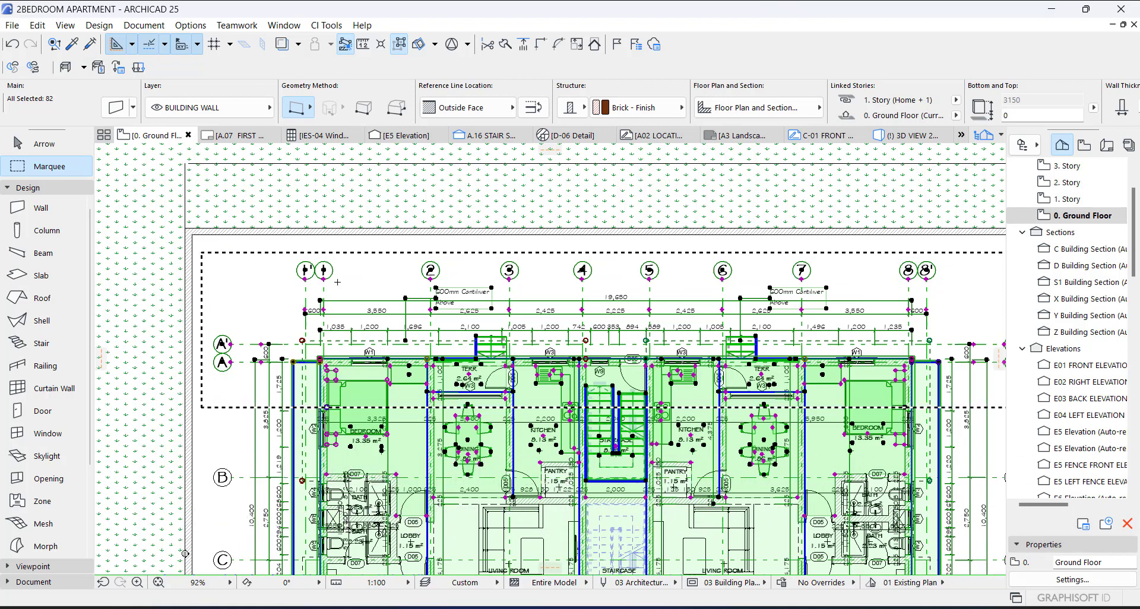
Clear the marquee and move the staircase between grids 4 and 5 with its railings down against the wall just below grid B
key("Escape")
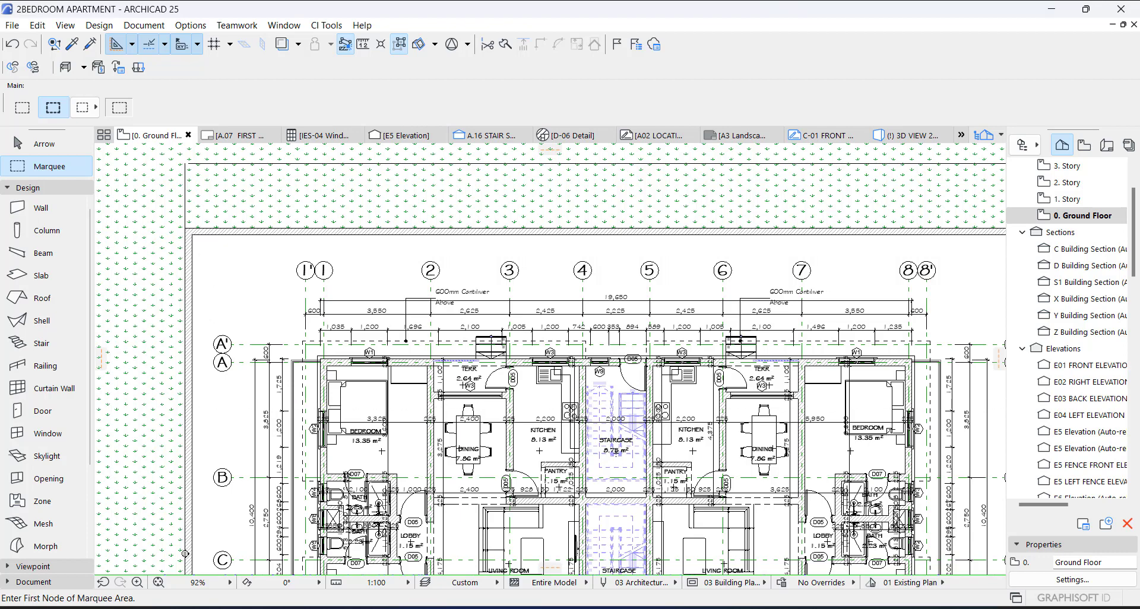
key("Escape")
scroll(627, 493, "up", 3)
left_click(644, 463)
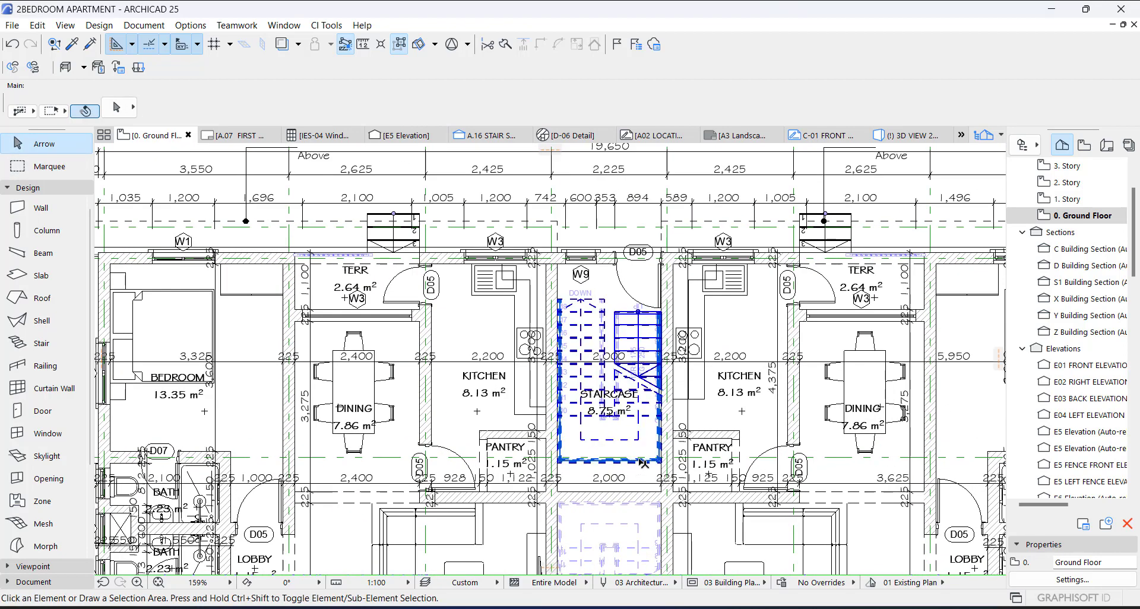
key("Escape")
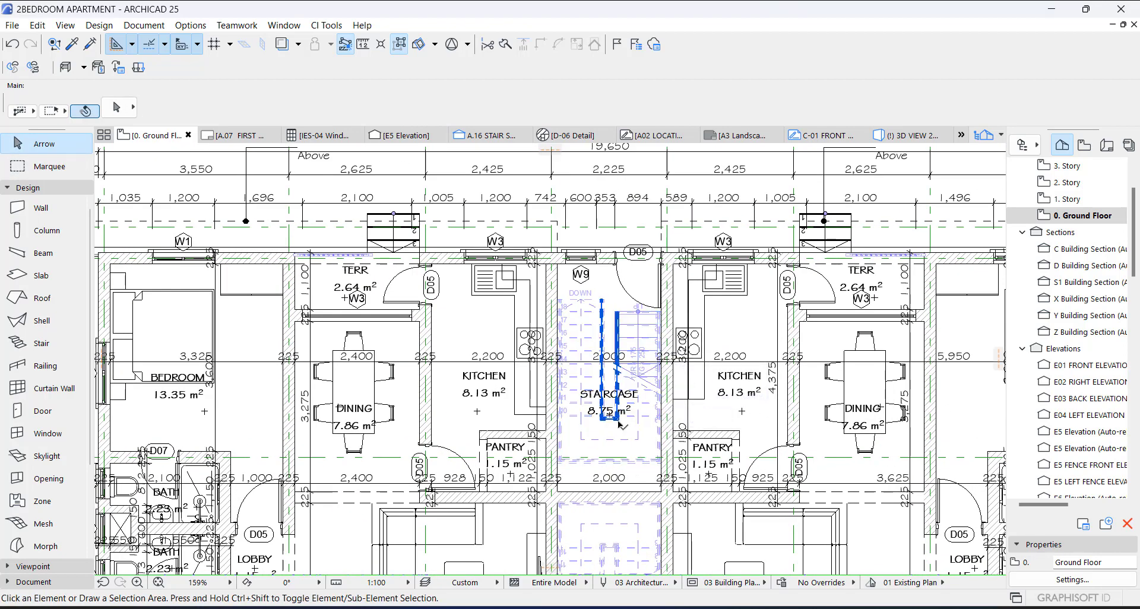
left_click(622, 425)
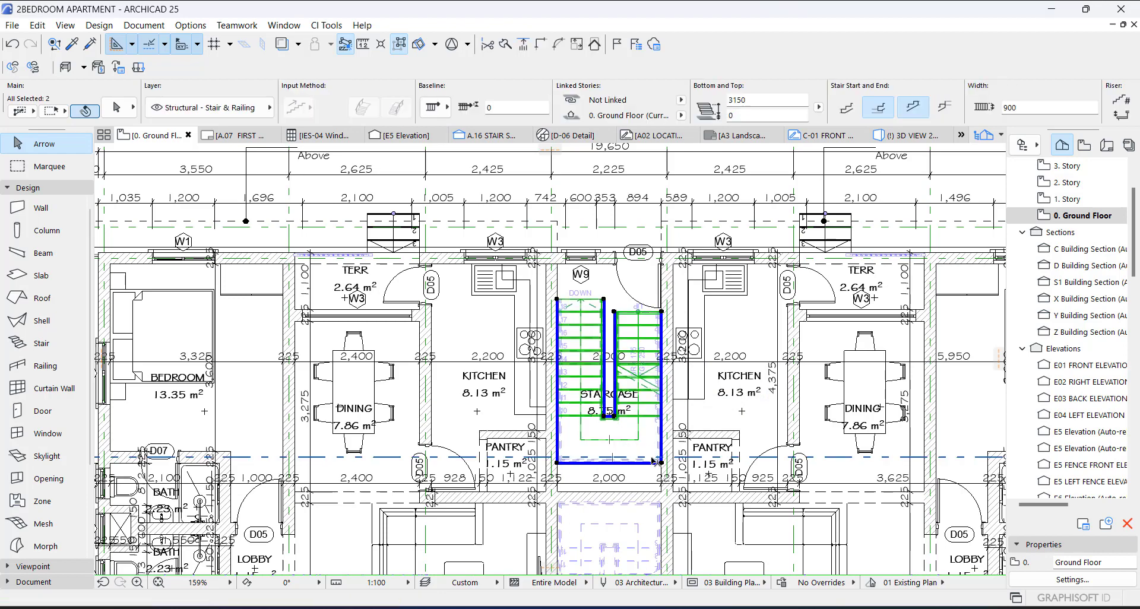
scroll(660, 464, "up", 3)
left_click(661, 466, "shift")
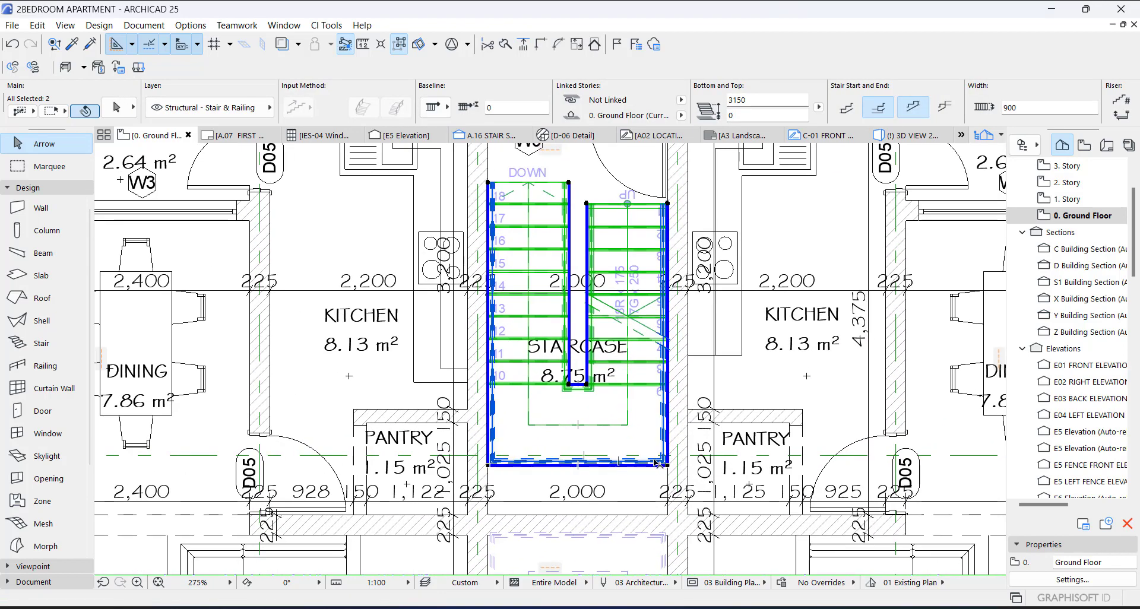
left_click_drag(669, 475, 672, 517)
scroll(670, 508, "down", 4)
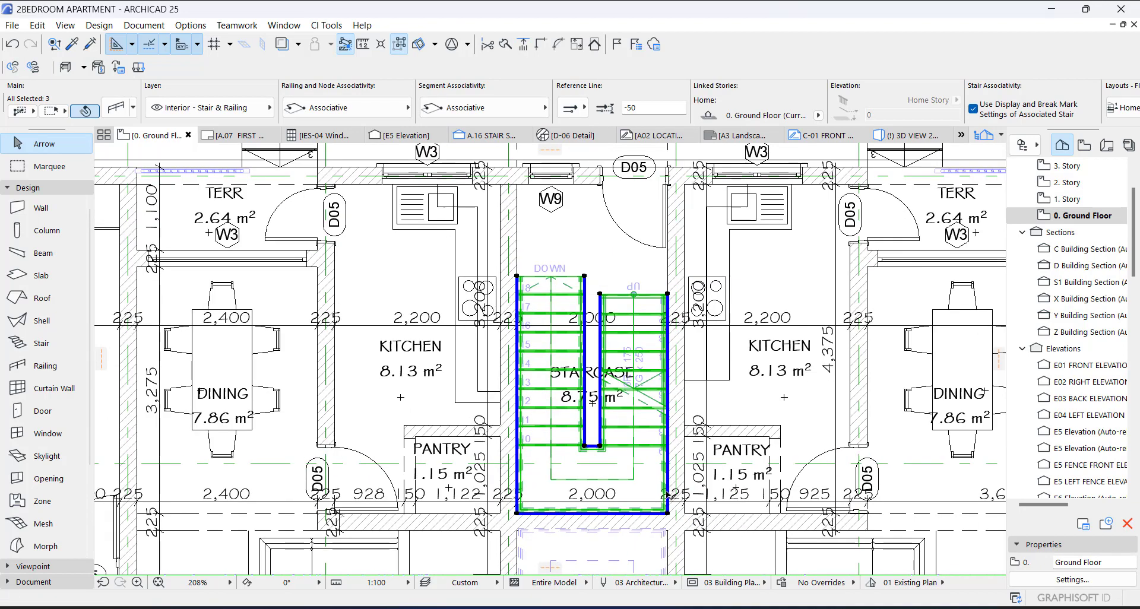
key("Escape")
Stretch the kitchen counters on both sides of the staircase until their ends meet the pantry walls
scroll(533, 422, "up", 3)
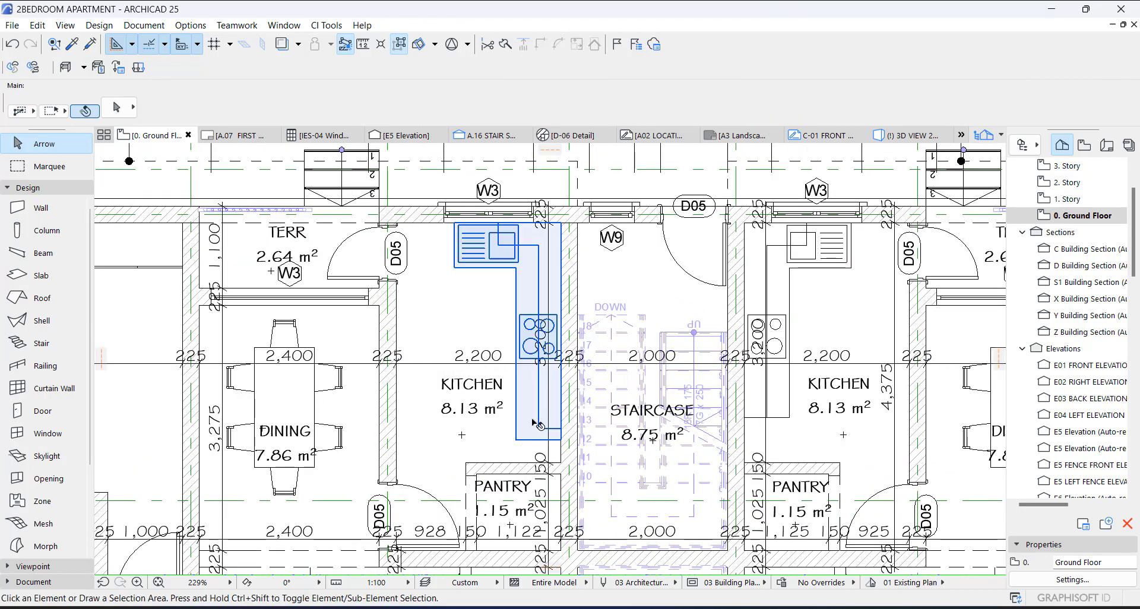
left_click(560, 440)
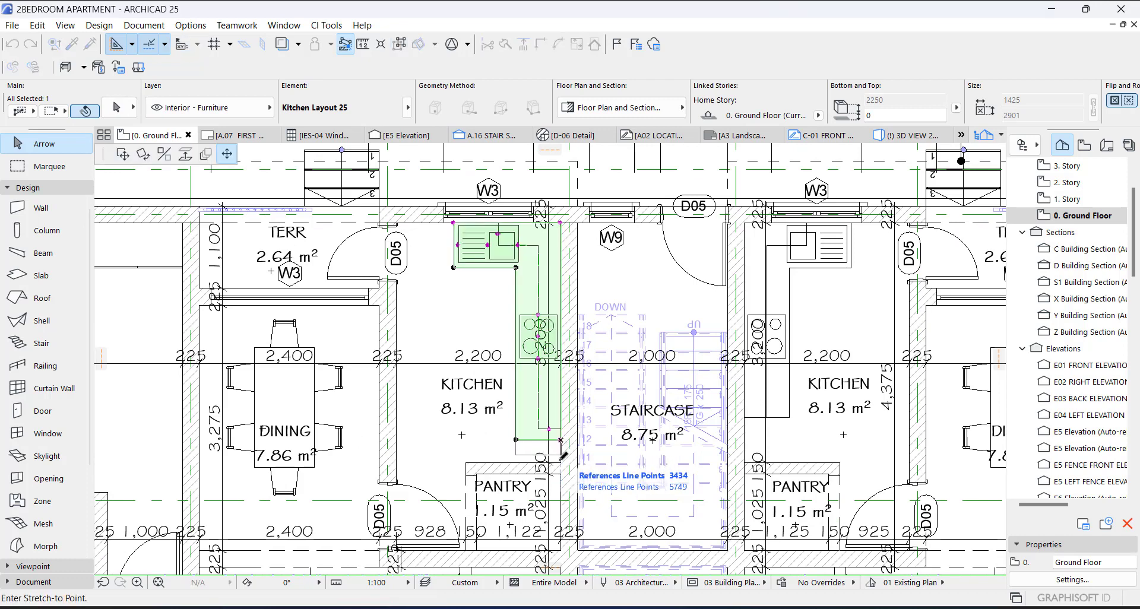
left_click(560, 440)
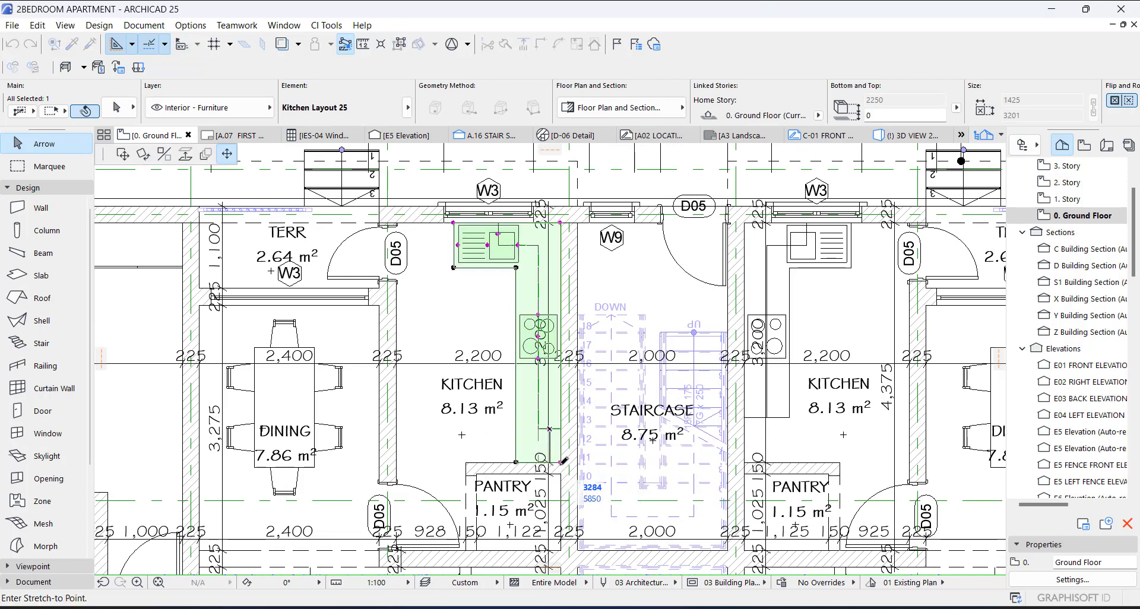
key("Escape")
left_click(752, 418)
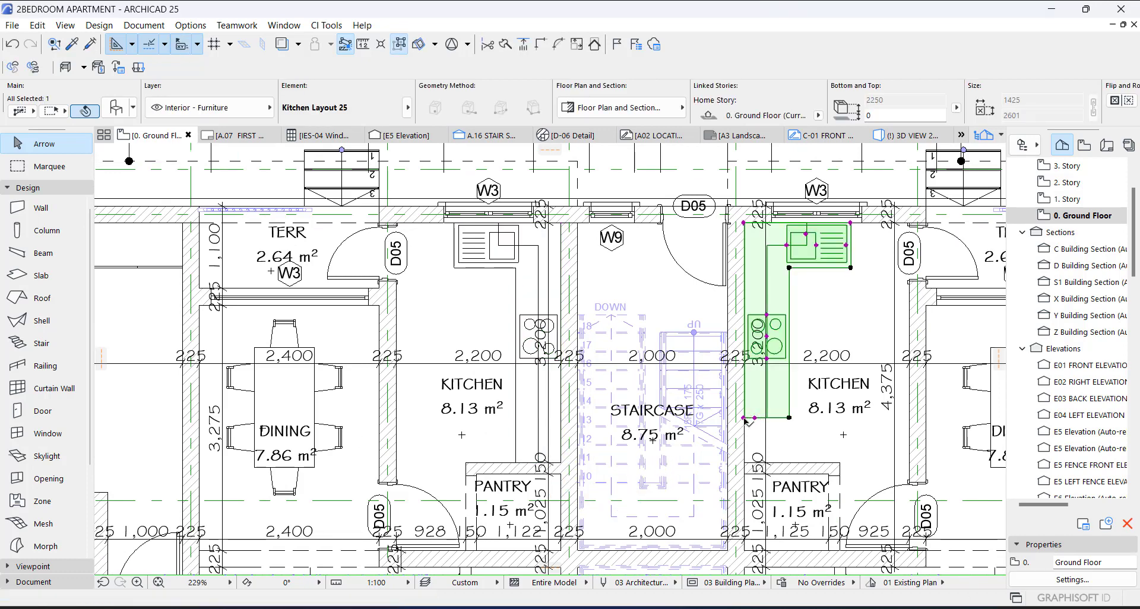
left_click(753, 420)
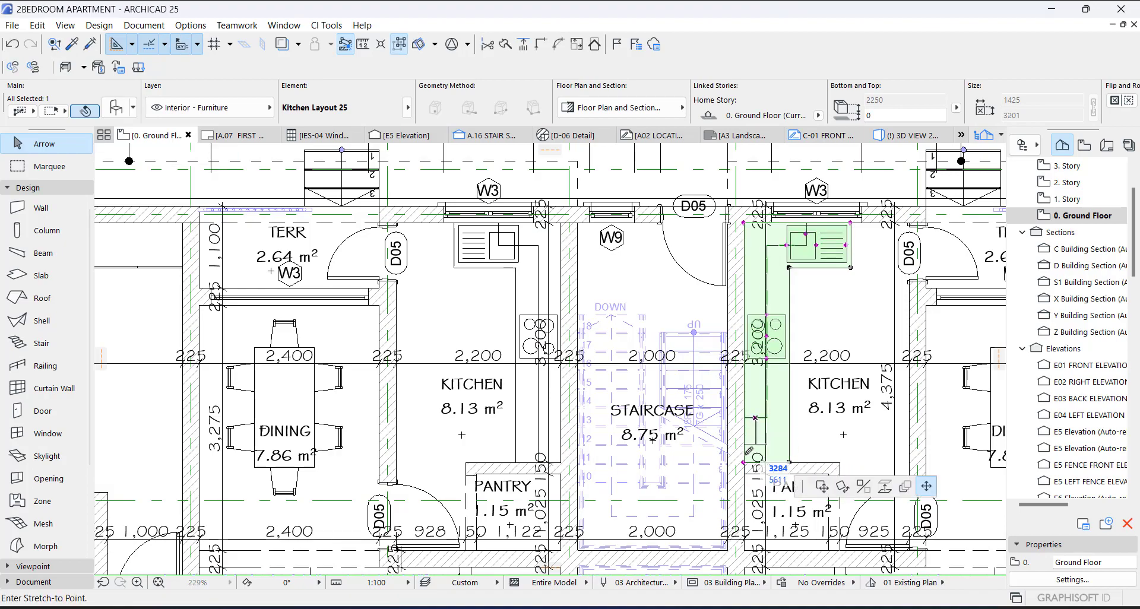
key("Escape")
On 1. Story, move the wardrobe of the bedroom between grids 1 and 2 out of the partition wall to sit against its face
scroll(551, 346, "down", 3)
scroll(484, 349, "down", 2)
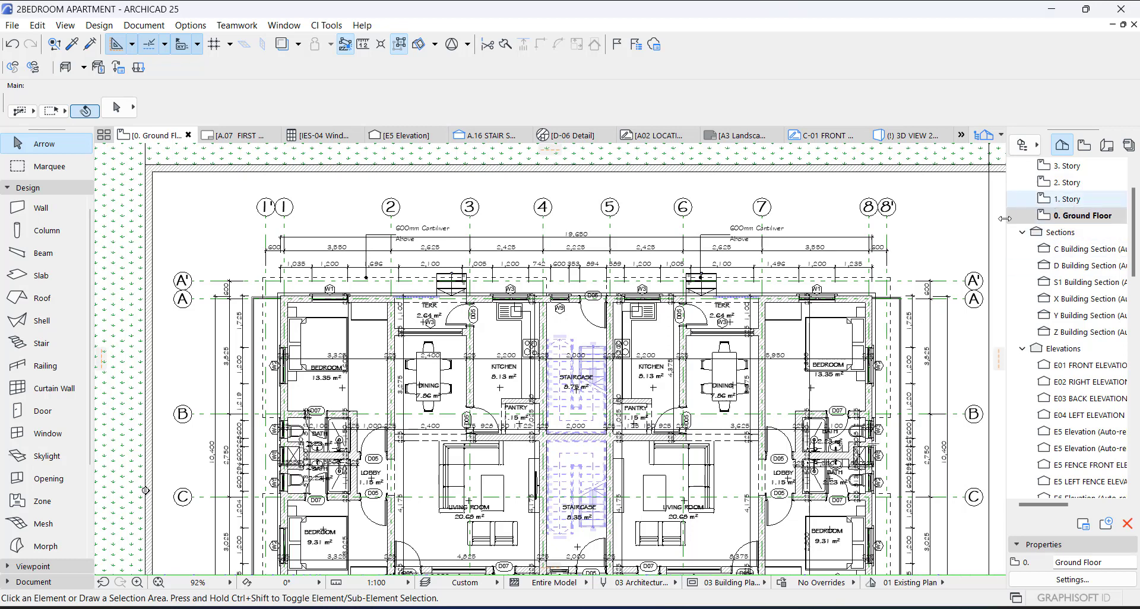
mouse_move(742, 322)
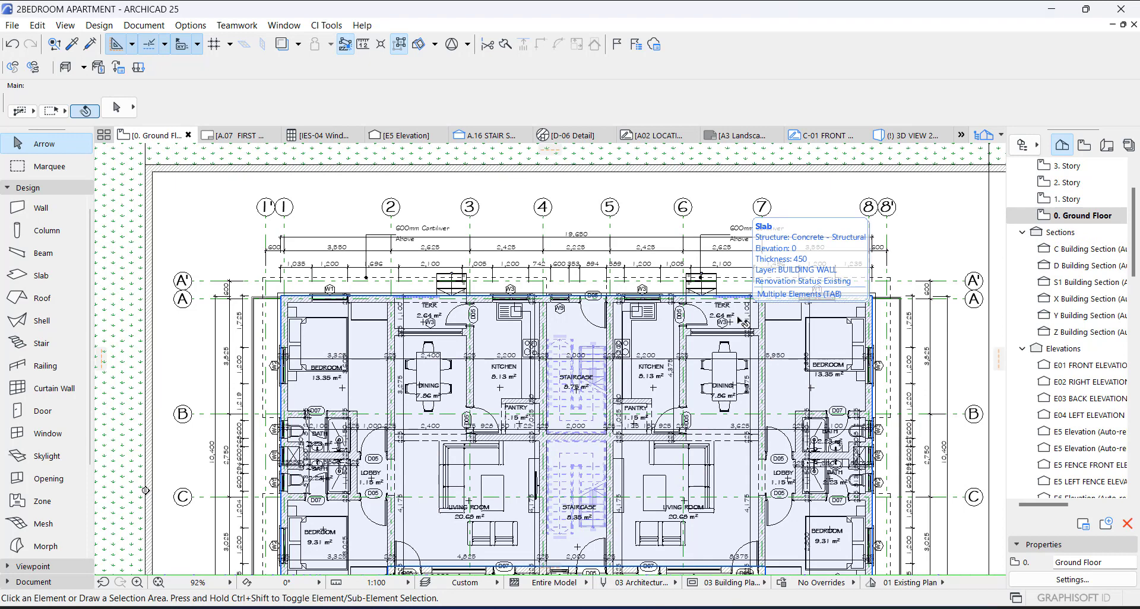
left_click(1069, 199)
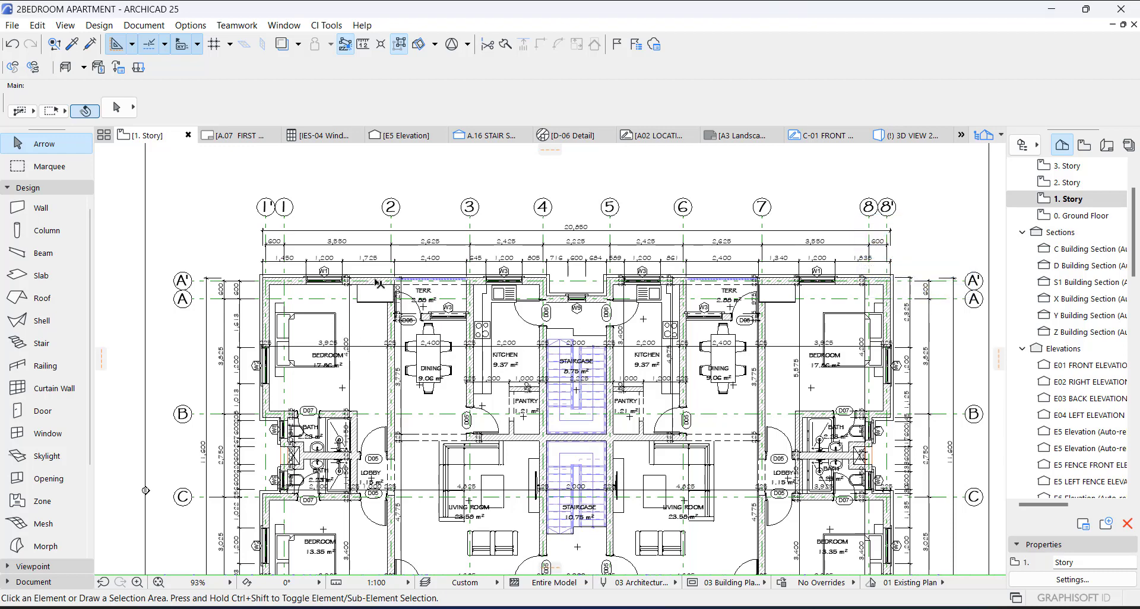
scroll(378, 284, "up", 3)
left_click(356, 330)
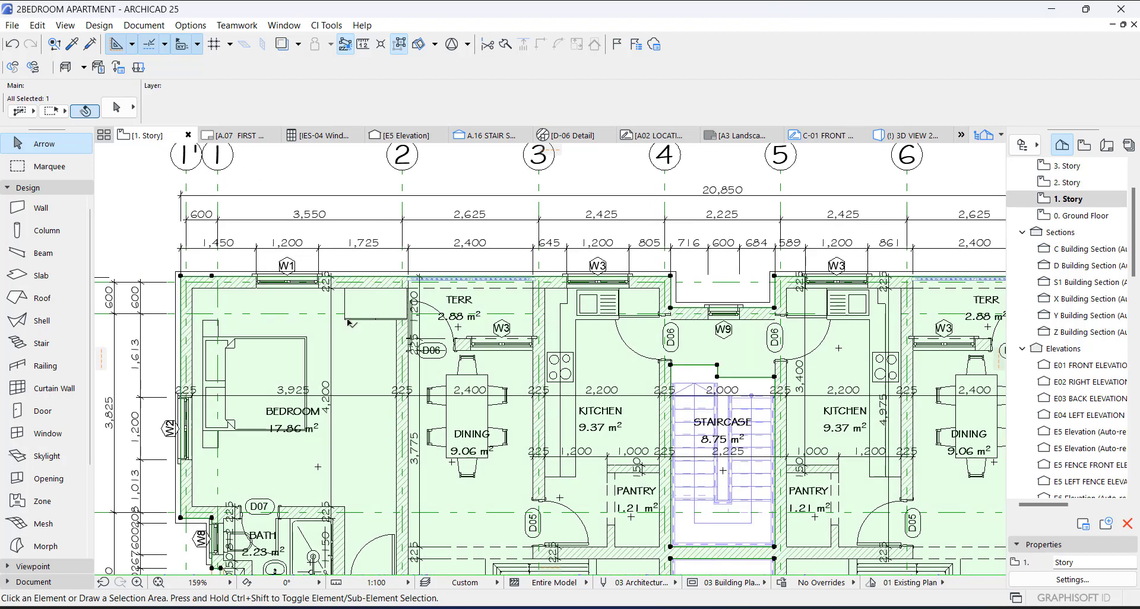
left_click(410, 319)
key("ctrl+d")
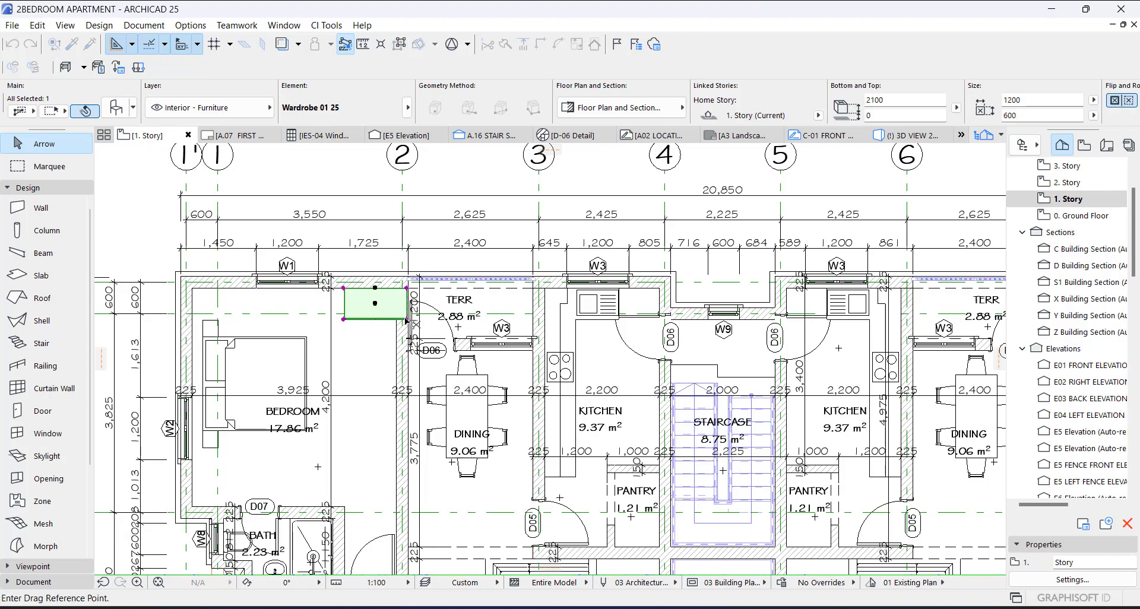
left_click(407, 319)
left_click(397, 323)
key("Escape")
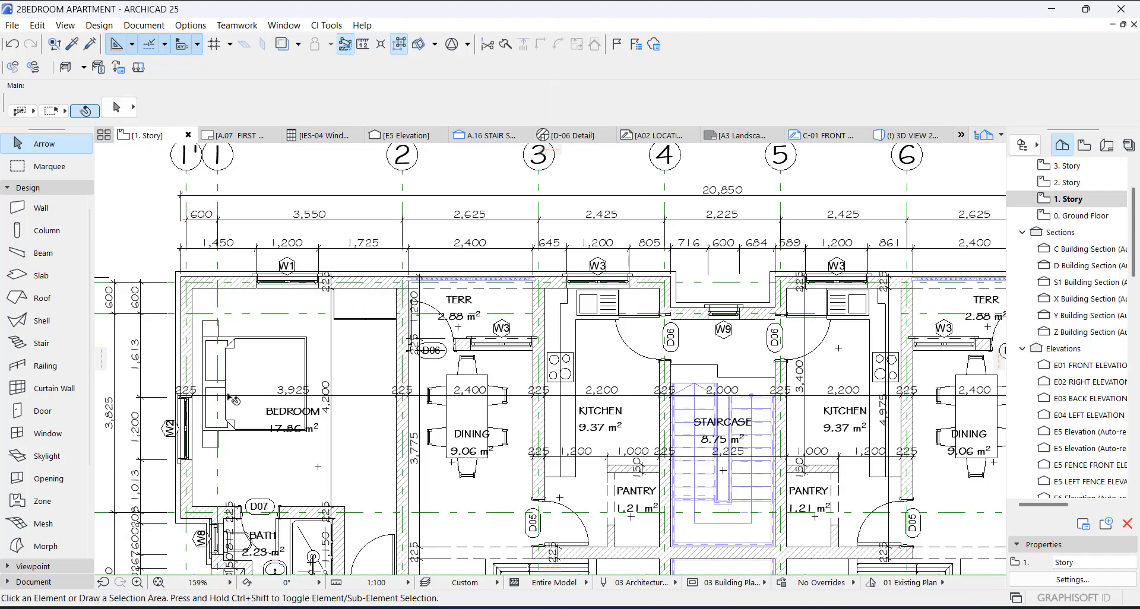
Return to the ground floor plan and examine the front edge around the bedroom, terrace and entrance between grids 1 and 5
scroll(234, 395, "down", 4)
scroll(700, 394, "up", 2)
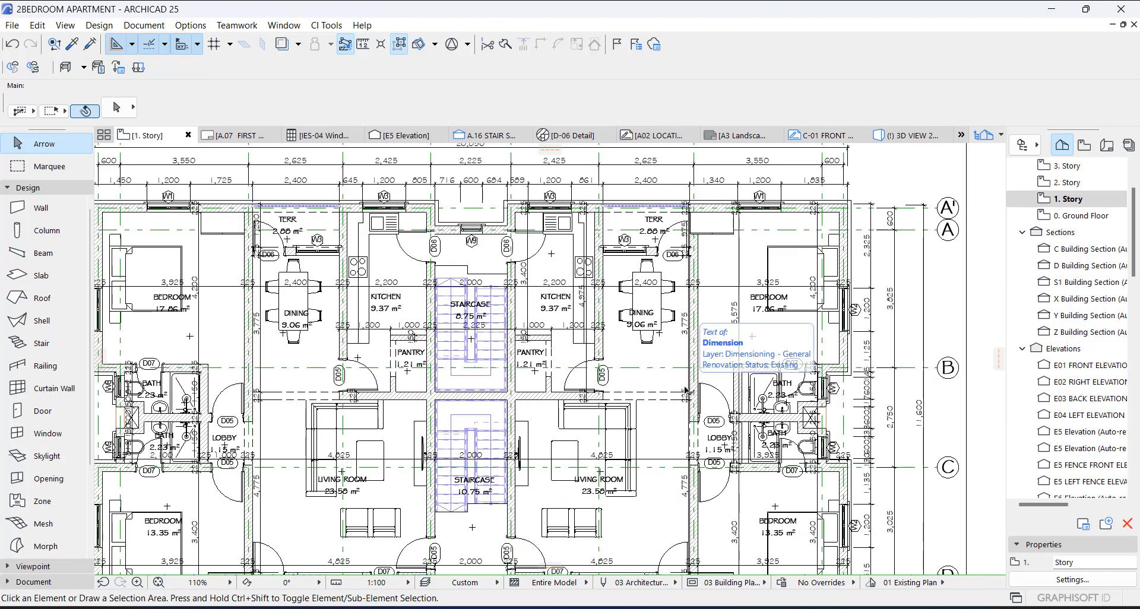
key("ctrl+Down")
scroll(399, 395, "up", 2)
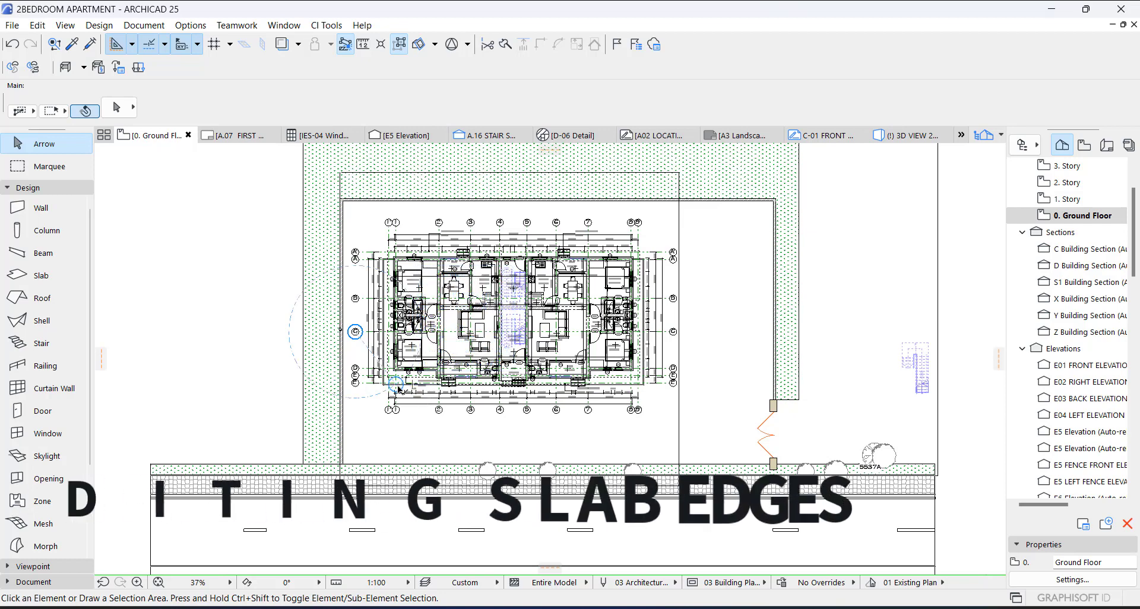
left_click(399, 389)
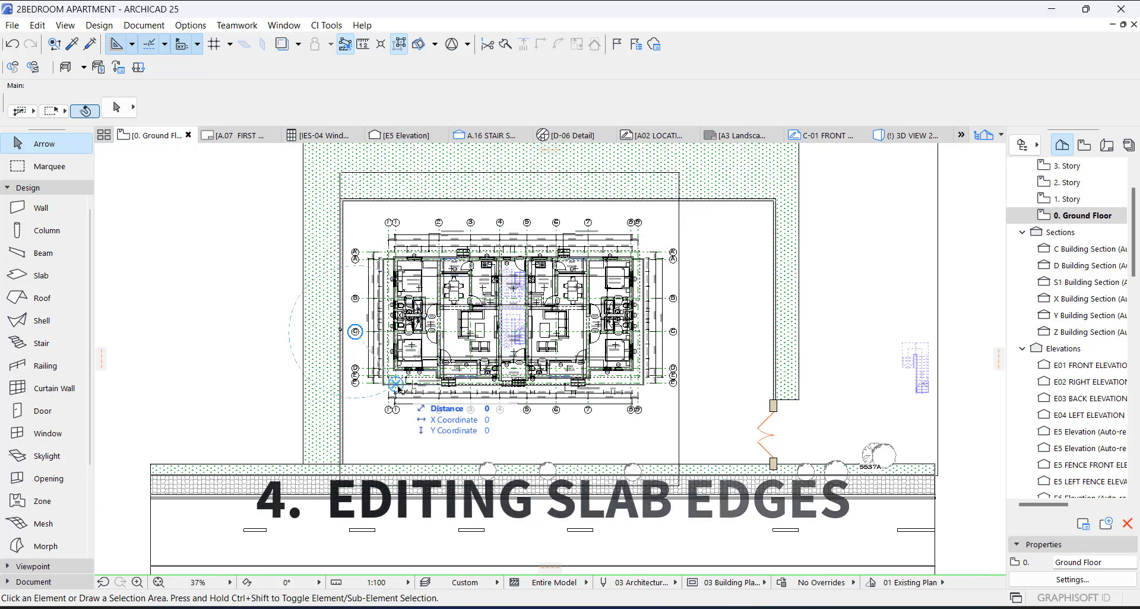
scroll(419, 381, "up", 6)
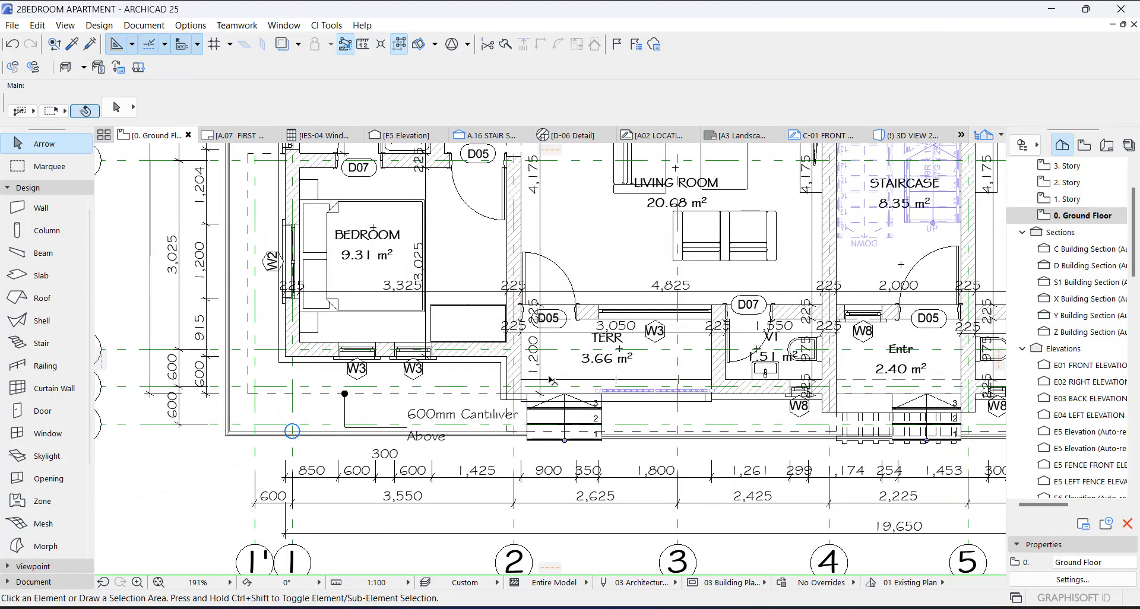
Switch to the 3D perspective, clear the selection and view the slab edges along the building's cantilevered front corner
key("F3")
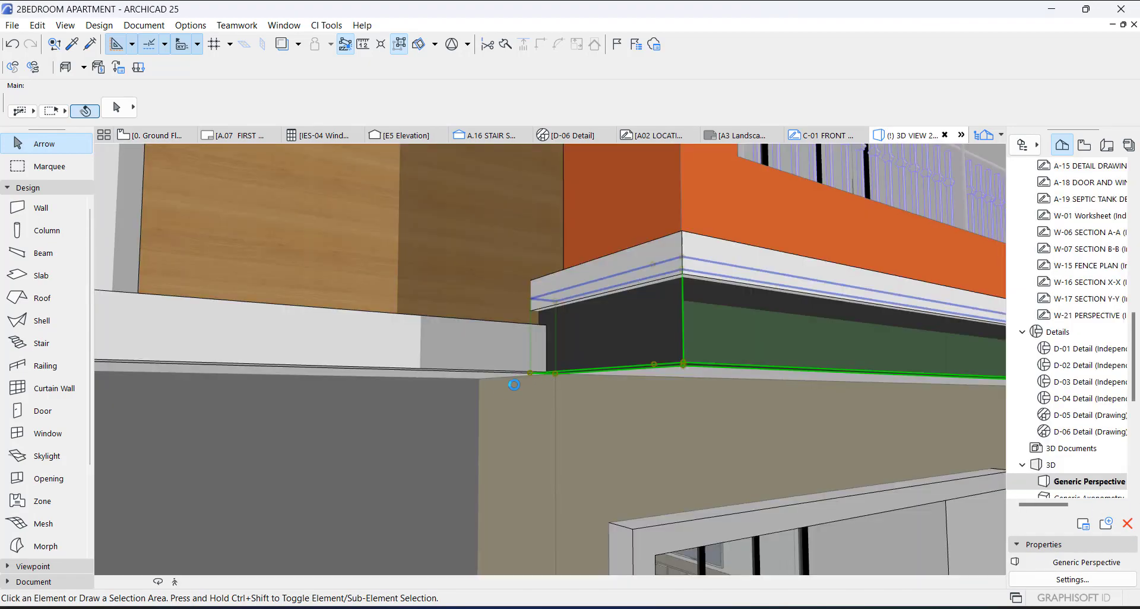
key("F2")
key("F3")
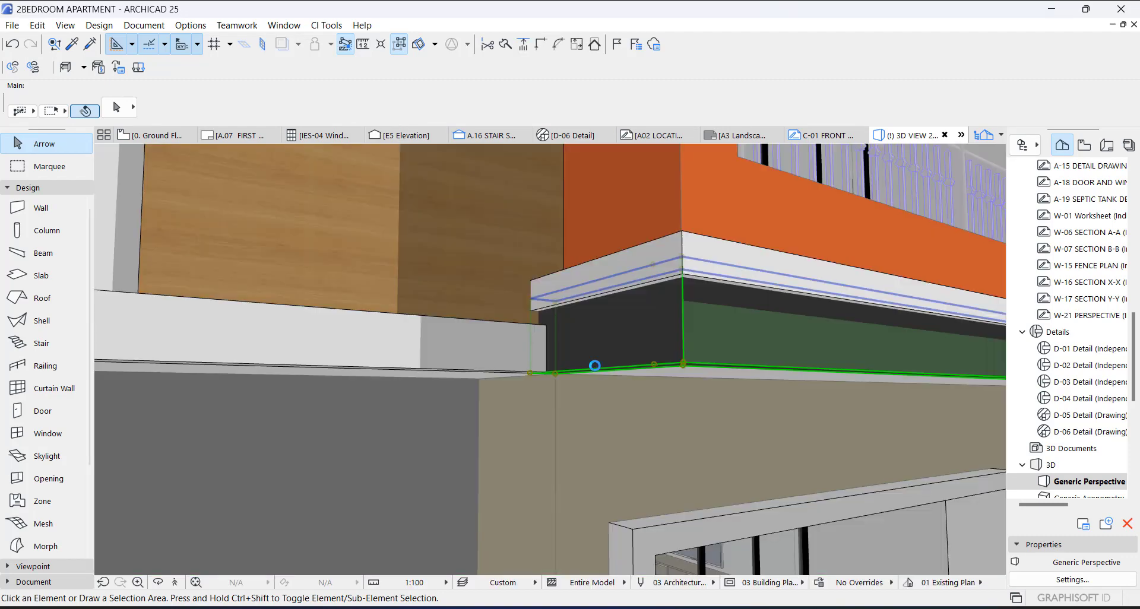
left_click(640, 358)
key("Escape")
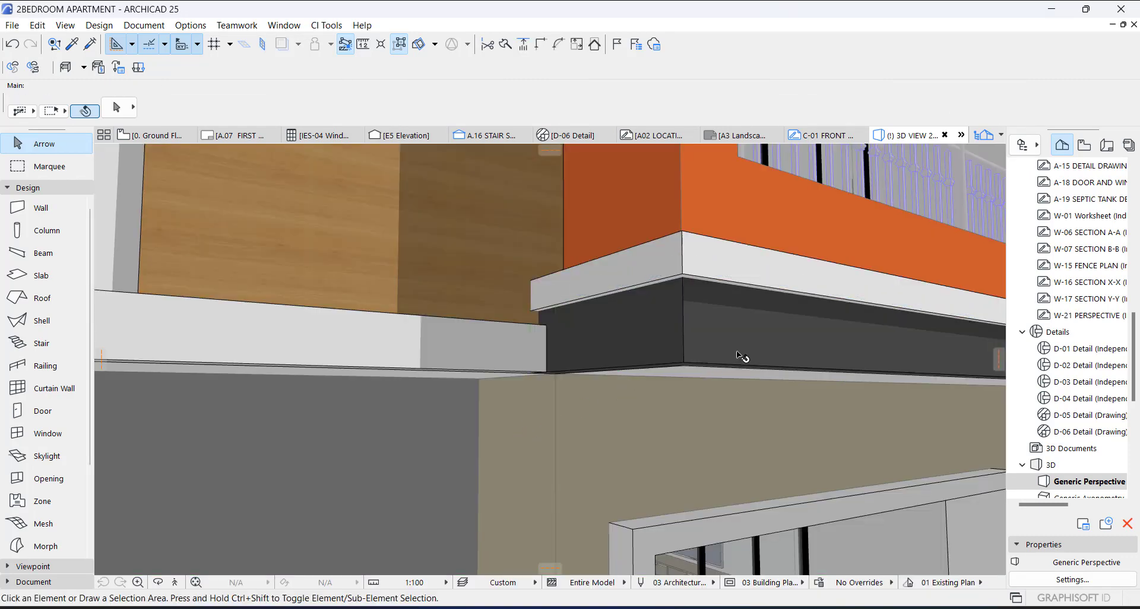
scroll(743, 355, "down", 8)
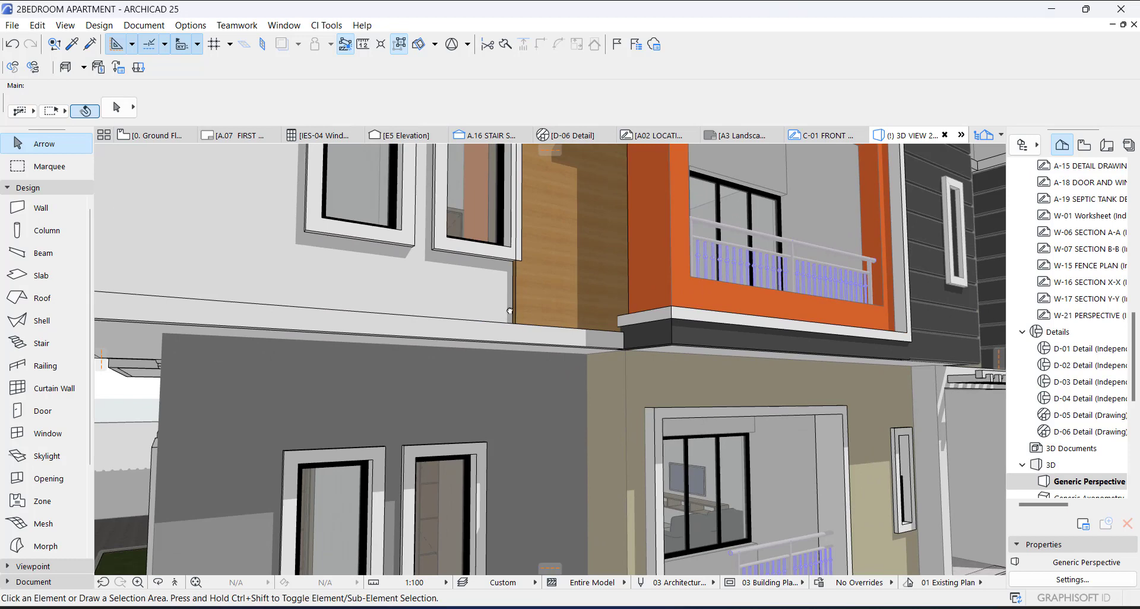
mouse_move(510, 311)
left_mouse_down()
mouse_move(562, 323)
mouse_move(490, 313)
left_mouse_up()
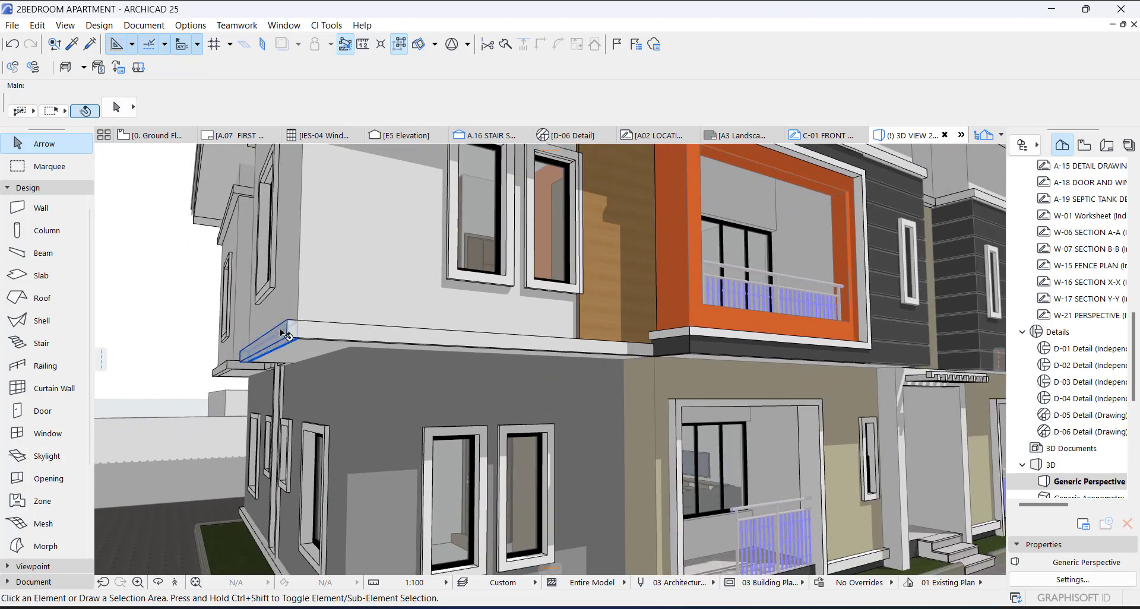
left_click(308, 329)
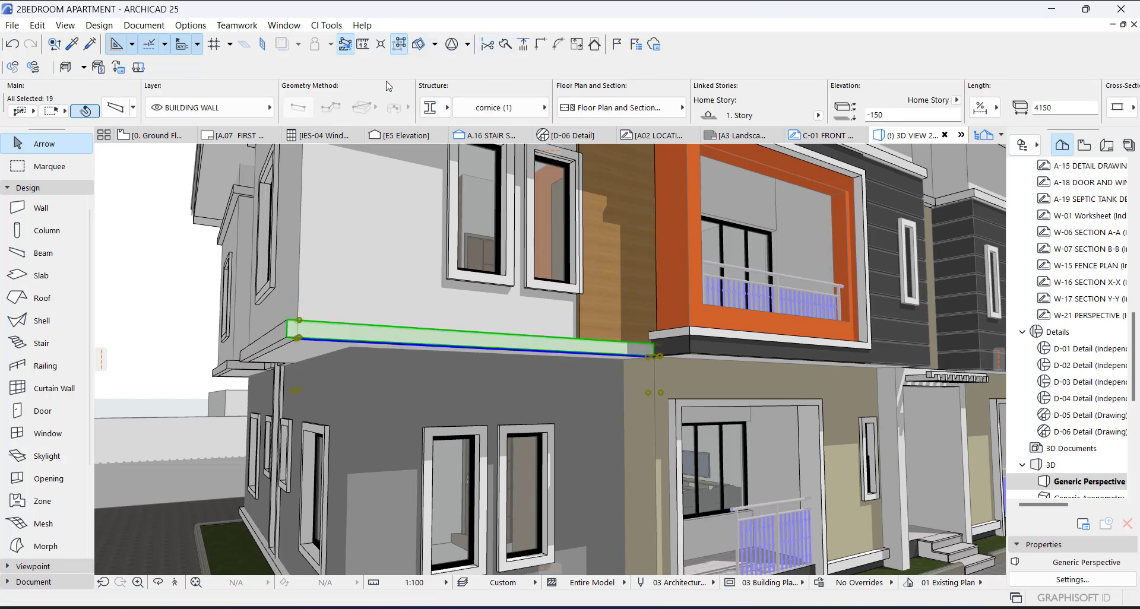
key("ctrl+a")
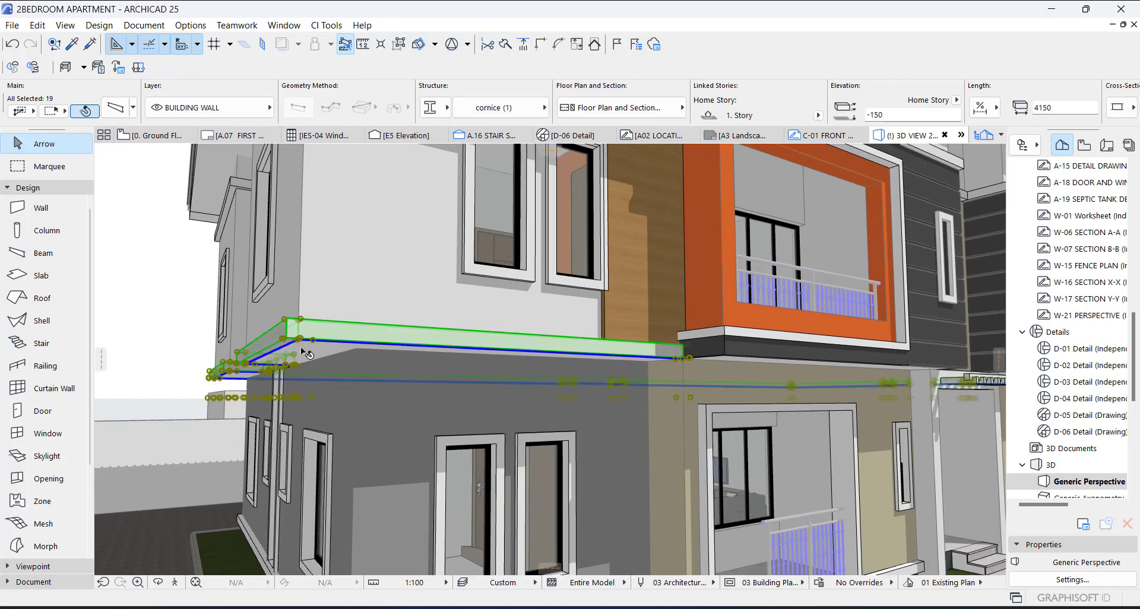
key("ctrl+d")
key("Escape")
scroll(678, 357, "up", 5)
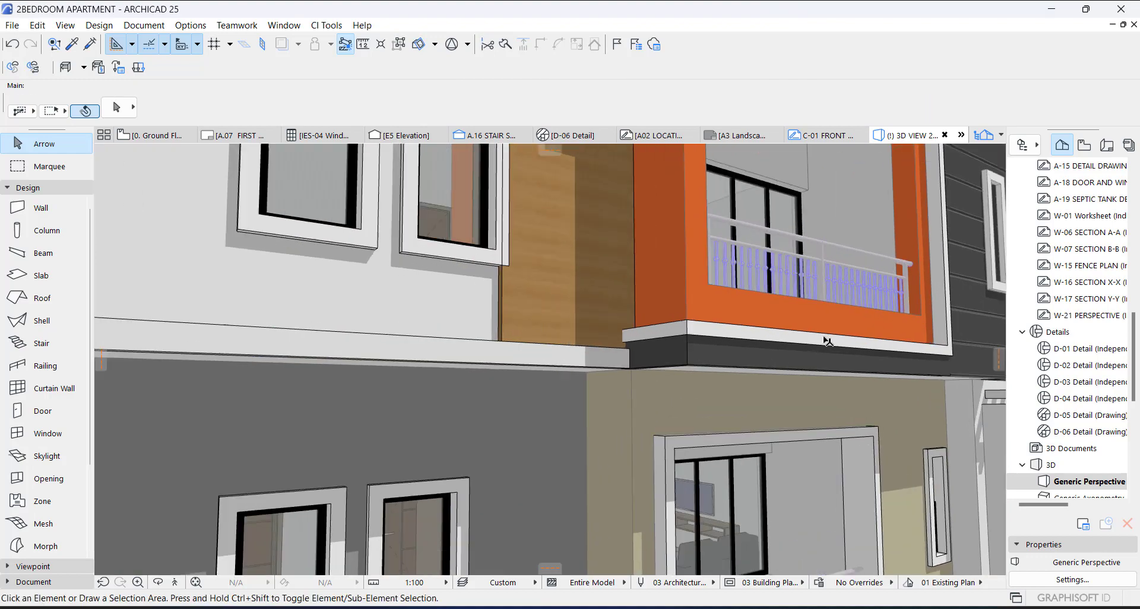
Select only the dark slab beneath the orange balcony frame, without the other elements of its group
left_click(675, 358)
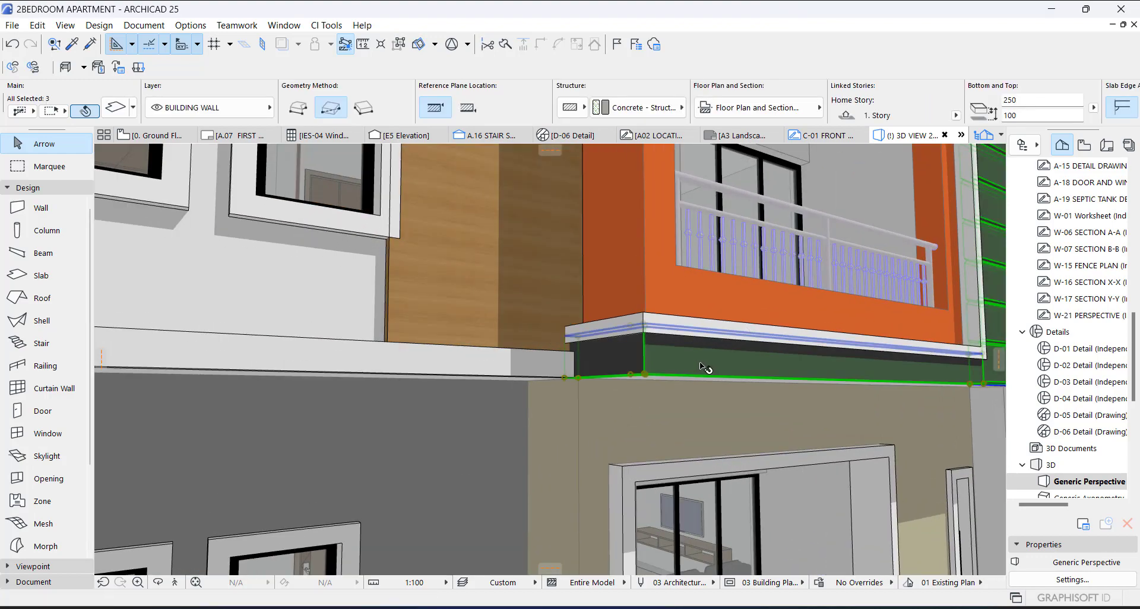
middle_click_drag(700, 361, 508, 233)
key("Escape")
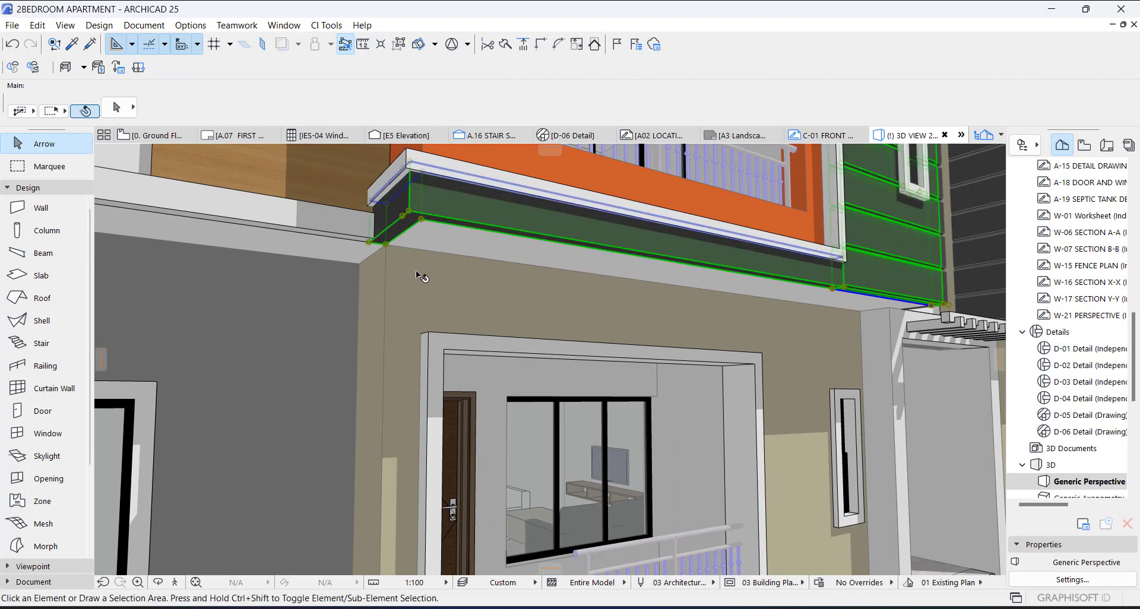
left_click(371, 253)
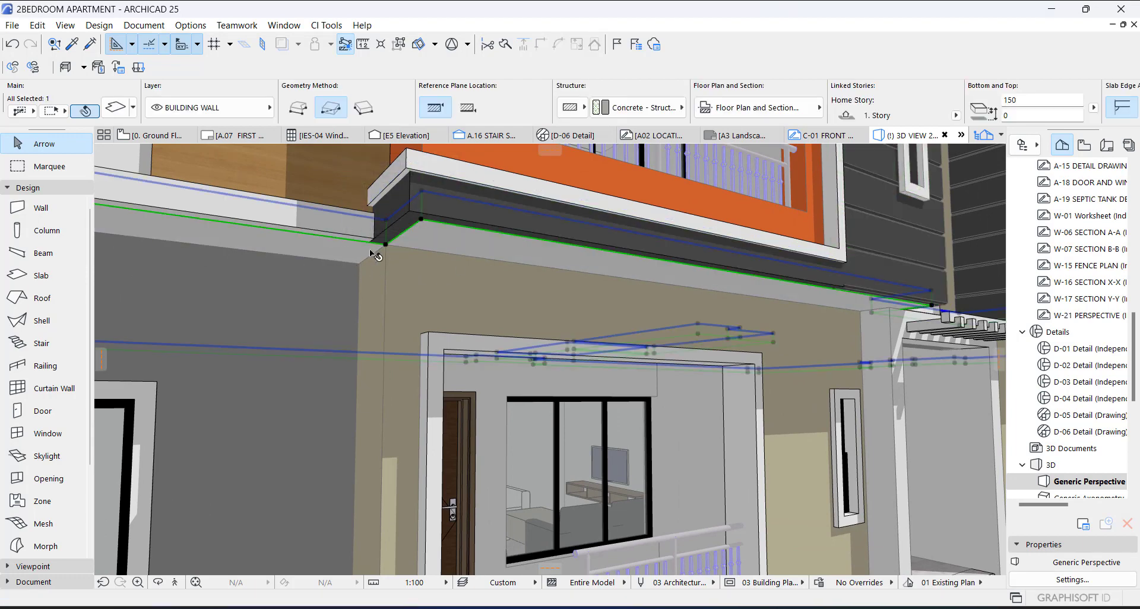
left_click(411, 219)
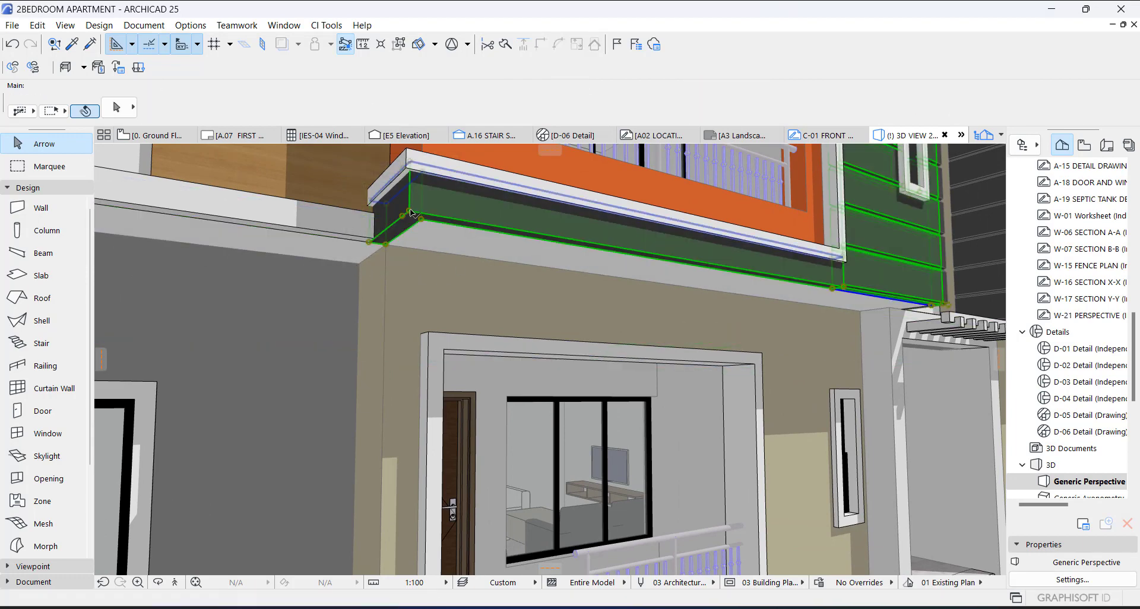
key("Escape")
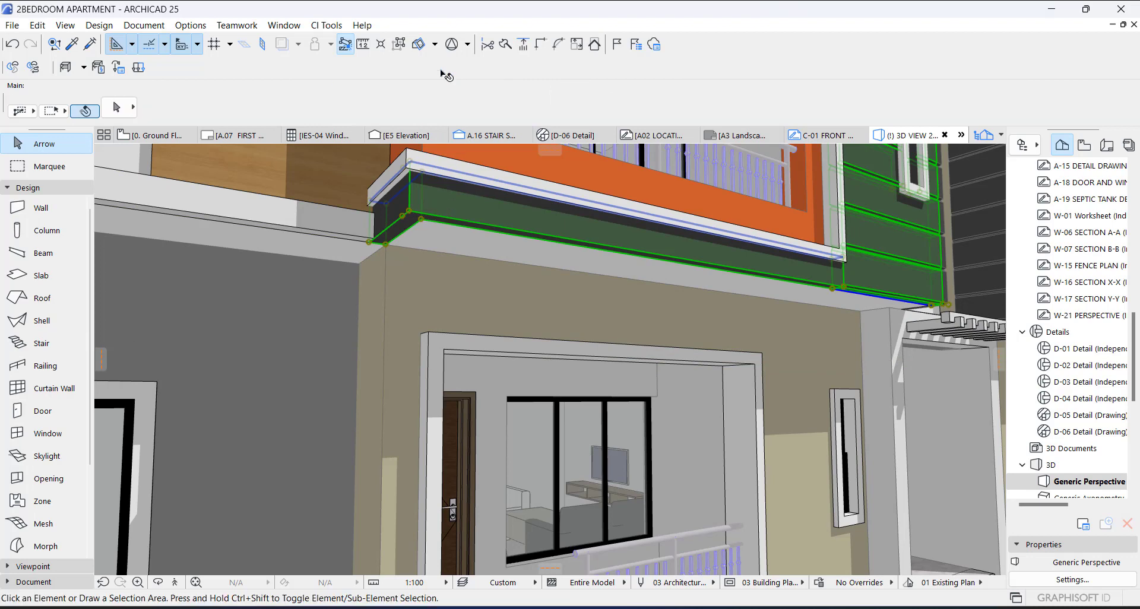
middle_click_drag(404, 203, 505, 257)
left_click(505, 259)
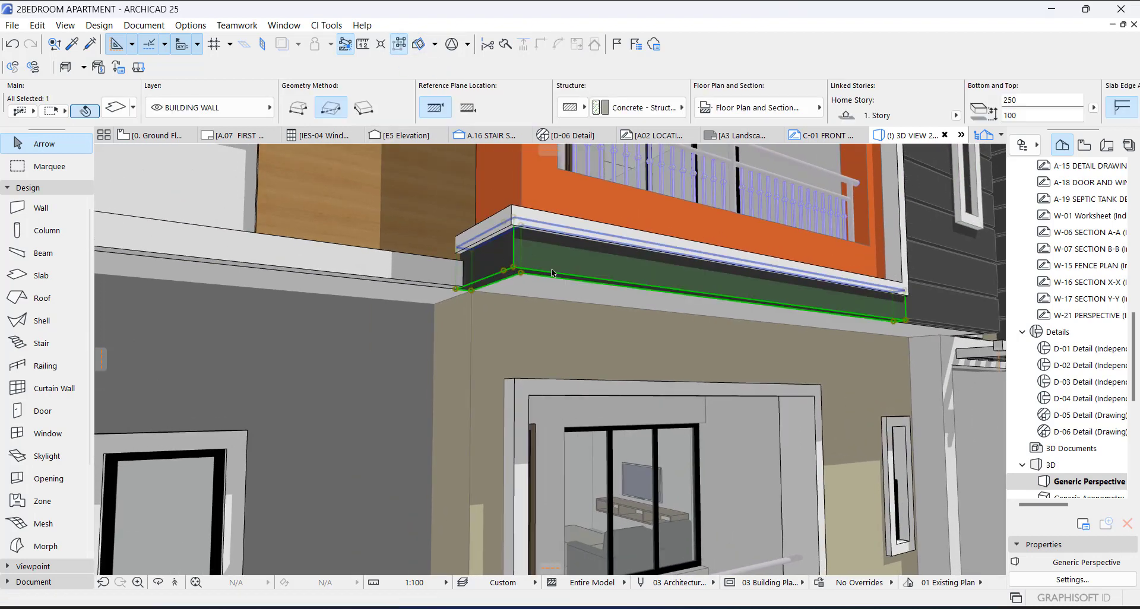
scroll(551, 268, "up", 4)
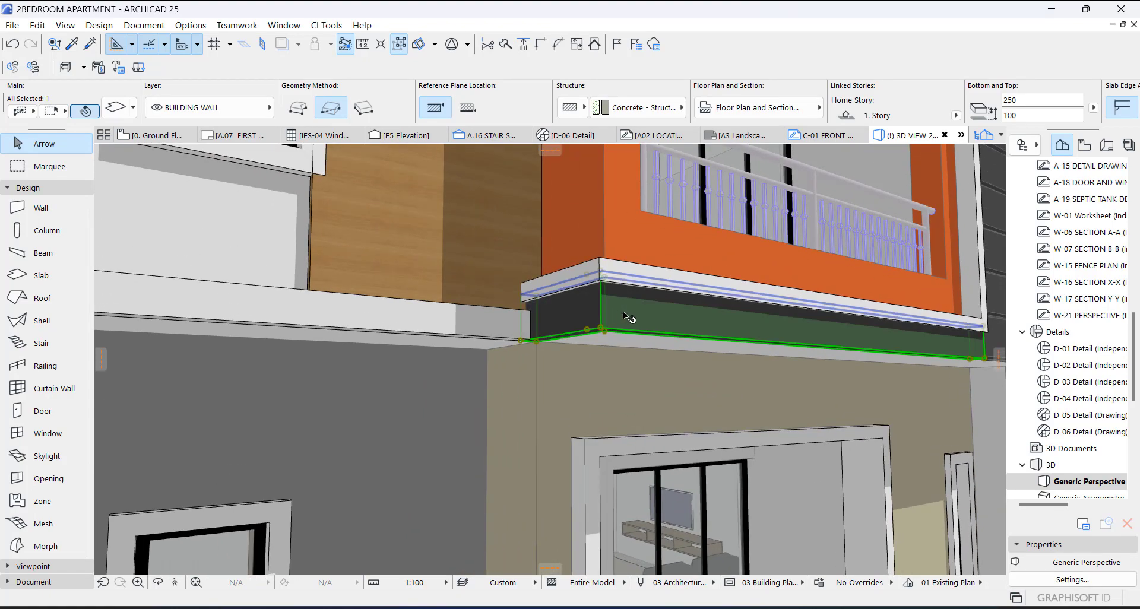
scroll(588, 322, "up", 3)
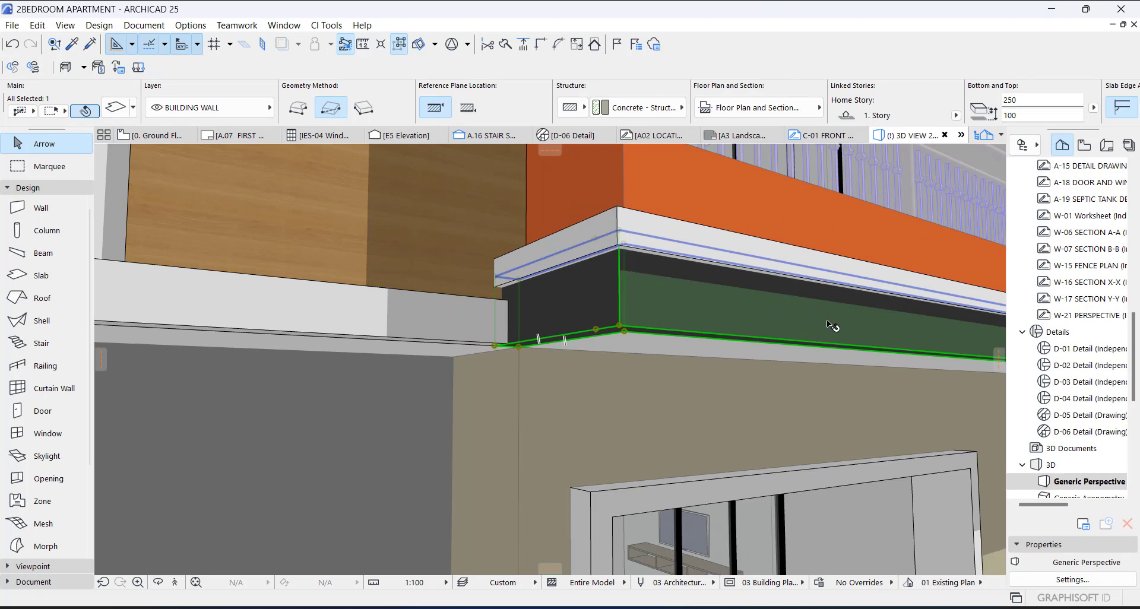
left_click(561, 340)
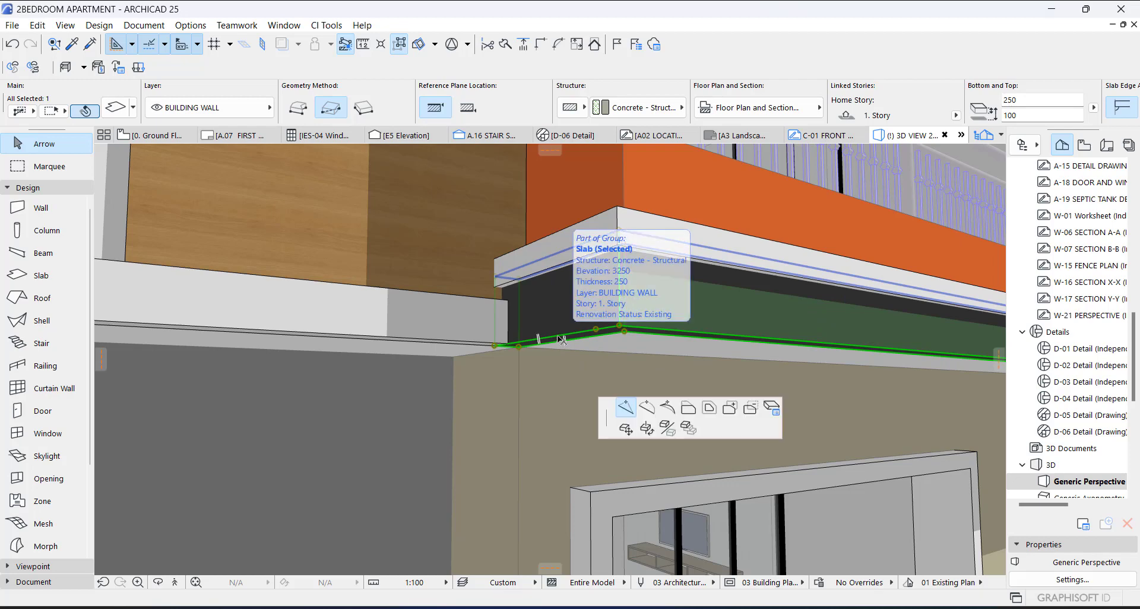
left_click(608, 407)
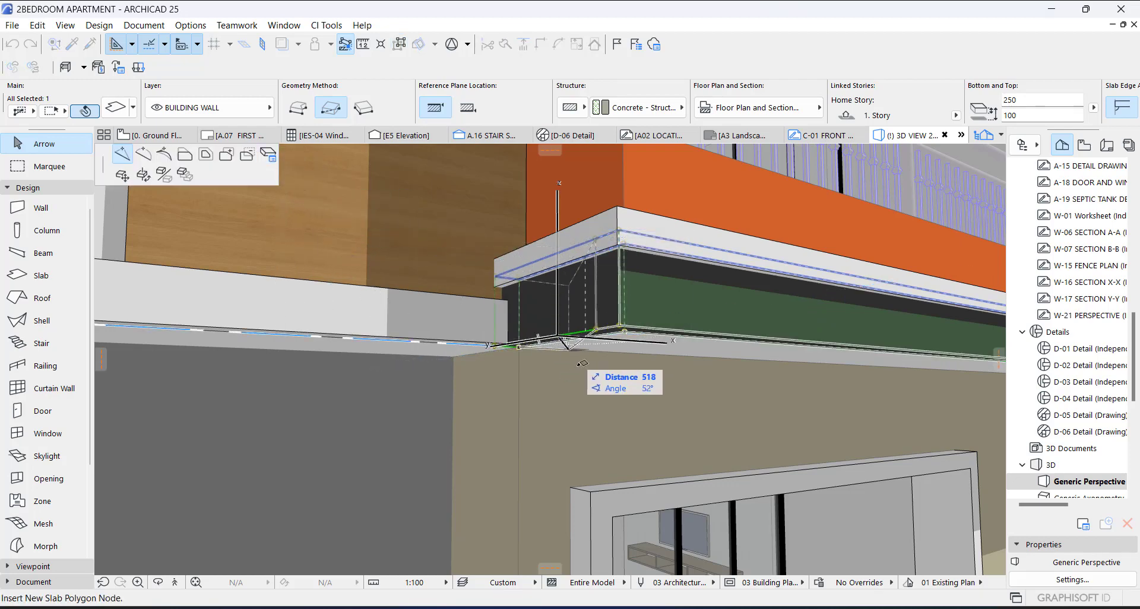
key("Escape")
middle_click_drag(588, 330, 697, 391)
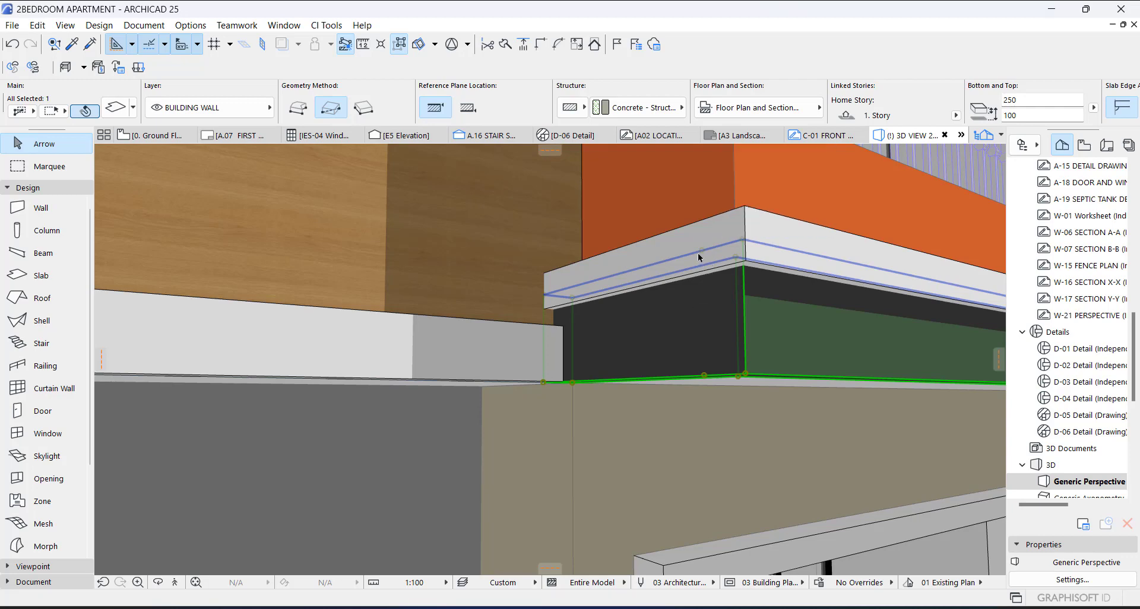
left_click(639, 380)
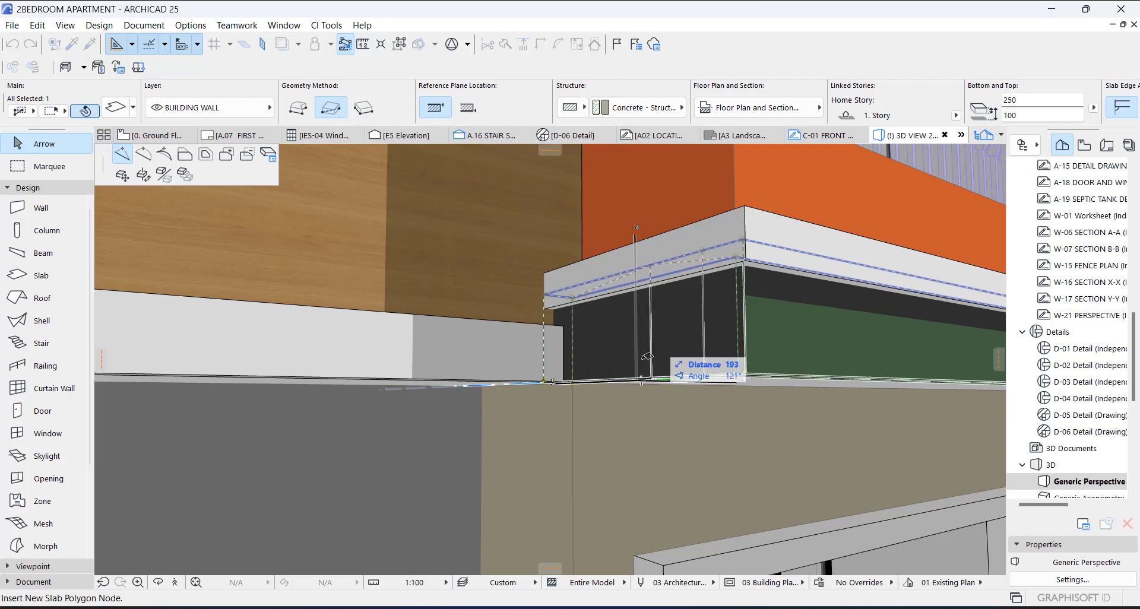
left_click(683, 382)
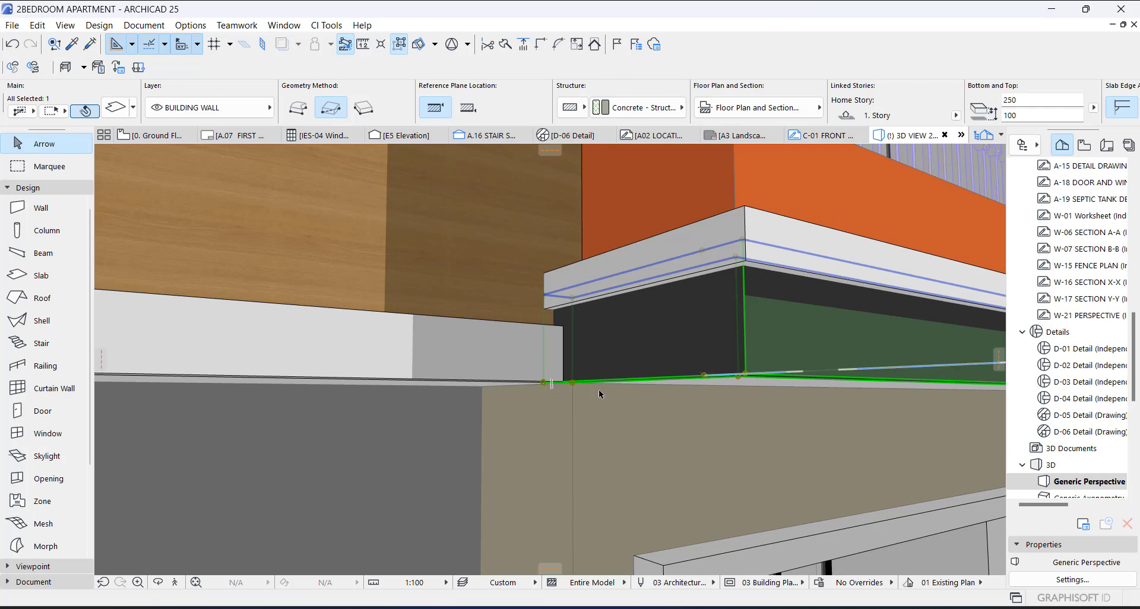
key("Escape")
Give the dark slab's short side edge the custom surface Paint - Titanium White, applied only to the clicked edge, and deselect the slab
left_click(665, 343)
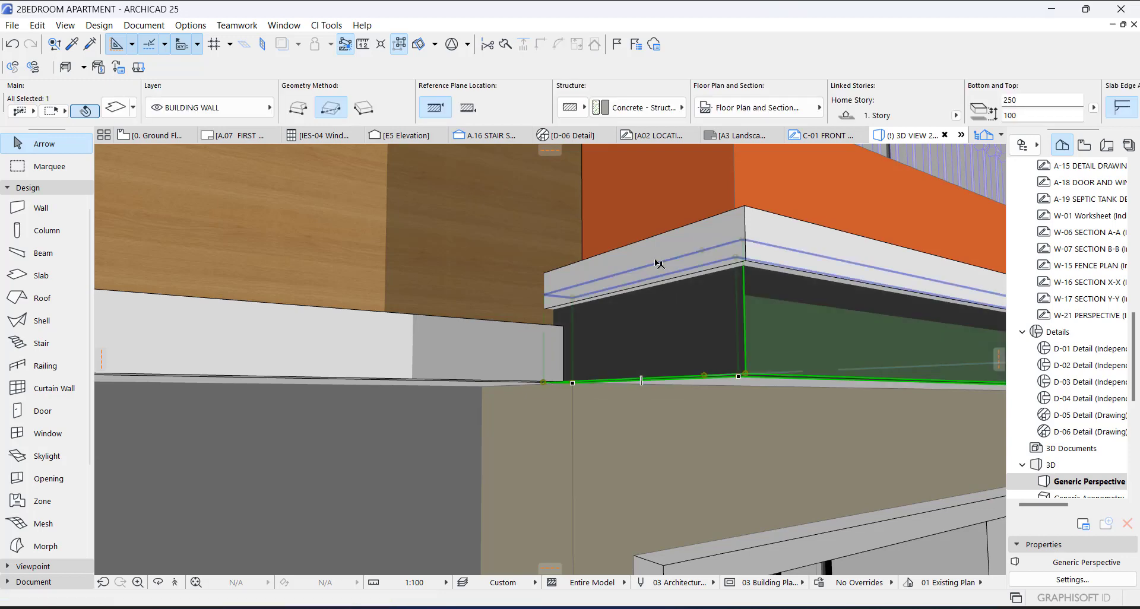
left_click(657, 266)
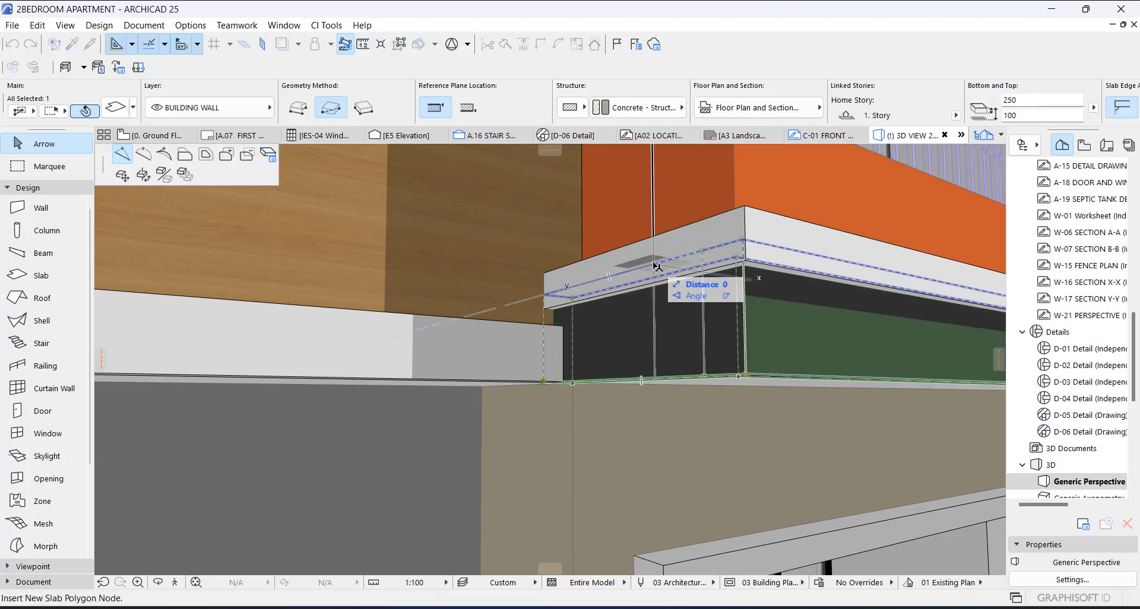
left_click(268, 155)
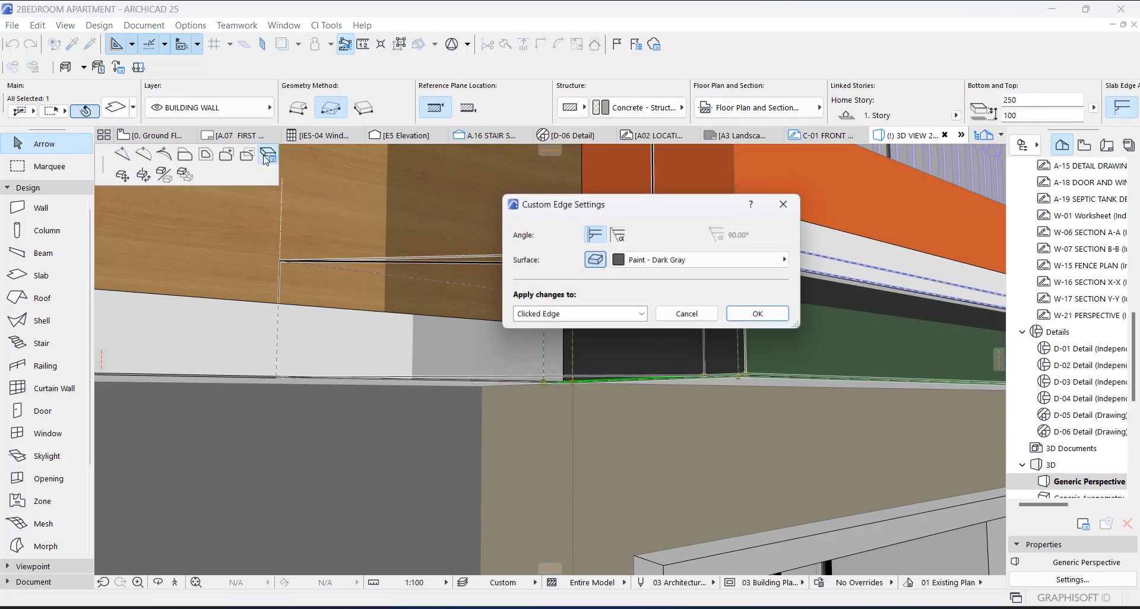
left_click(686, 266)
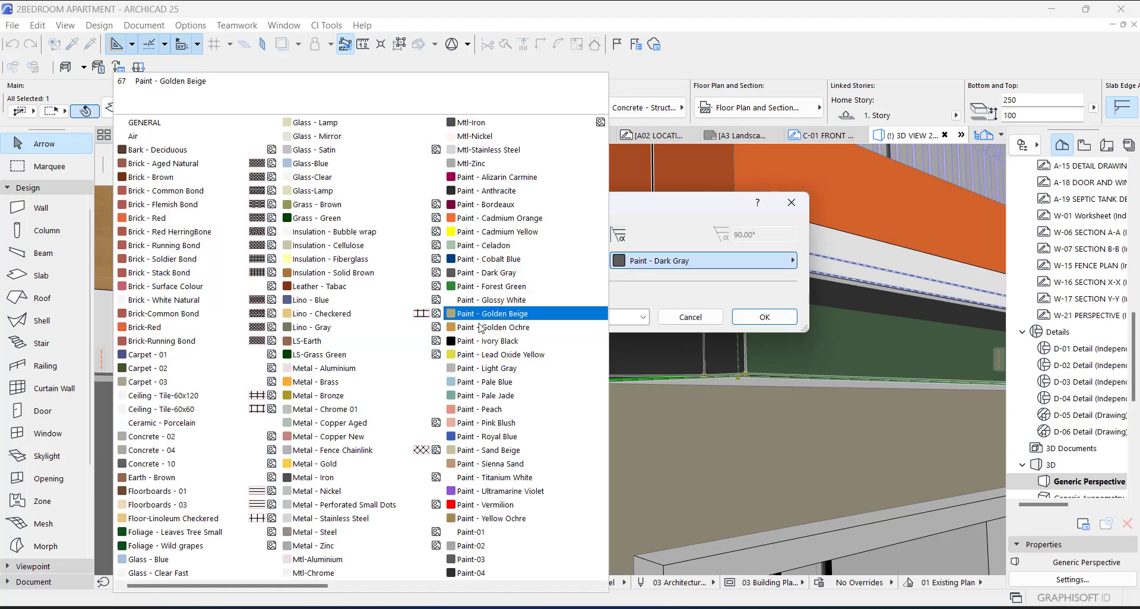
left_click(492, 478)
left_click(765, 317)
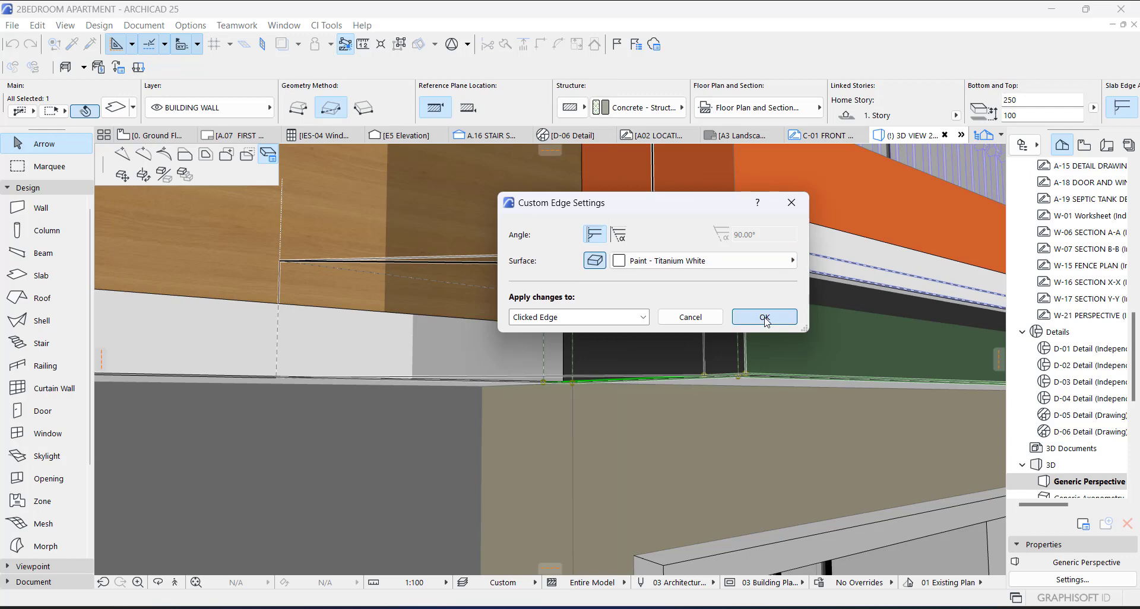
key("Escape")
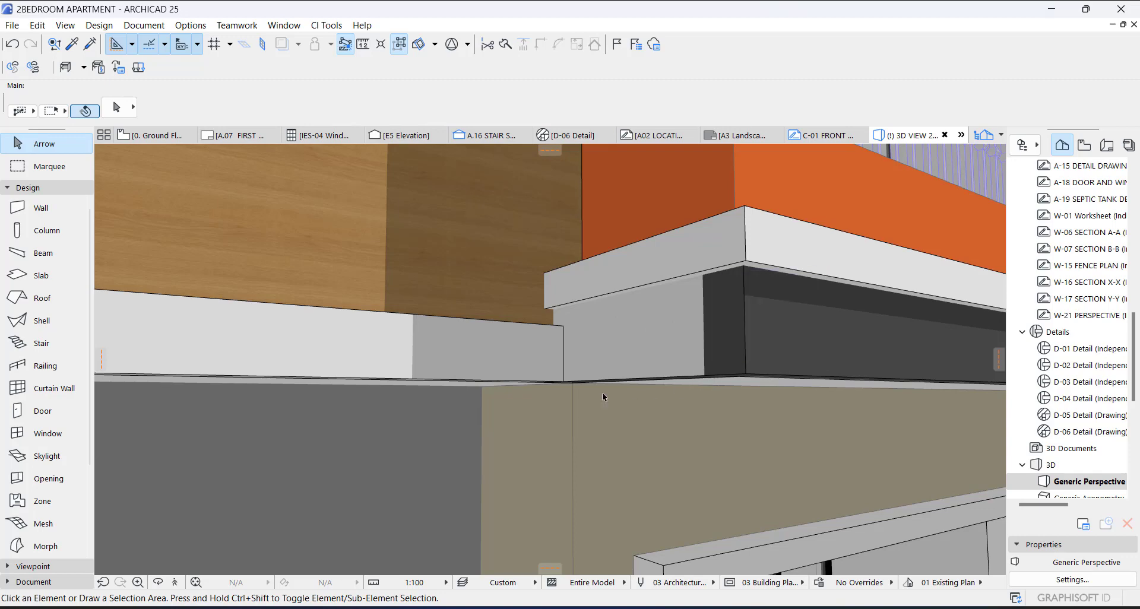
Try to give the remaining dark strip on the slab's short side the surface Paint-16, applied only to the clicked edge
left_click(727, 334)
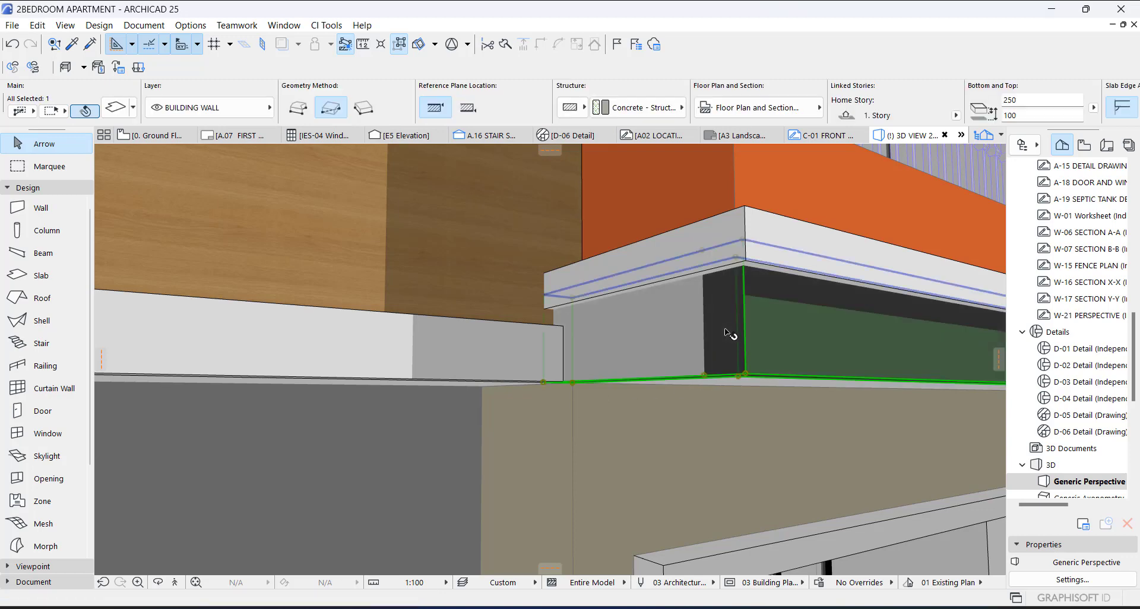
left_click(730, 377)
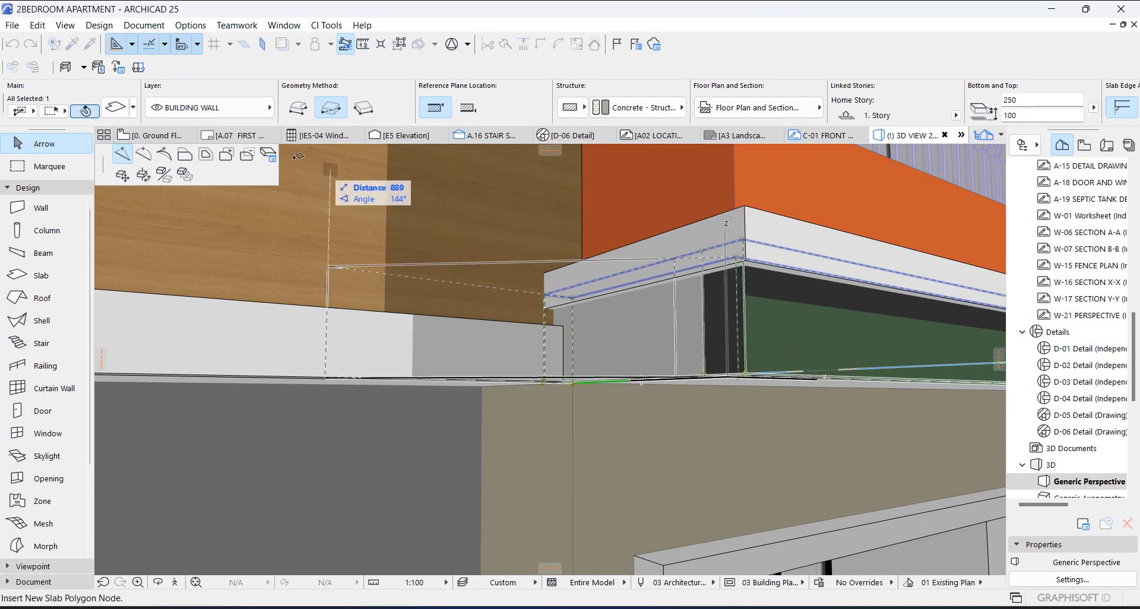
left_click(269, 155)
left_click(746, 374)
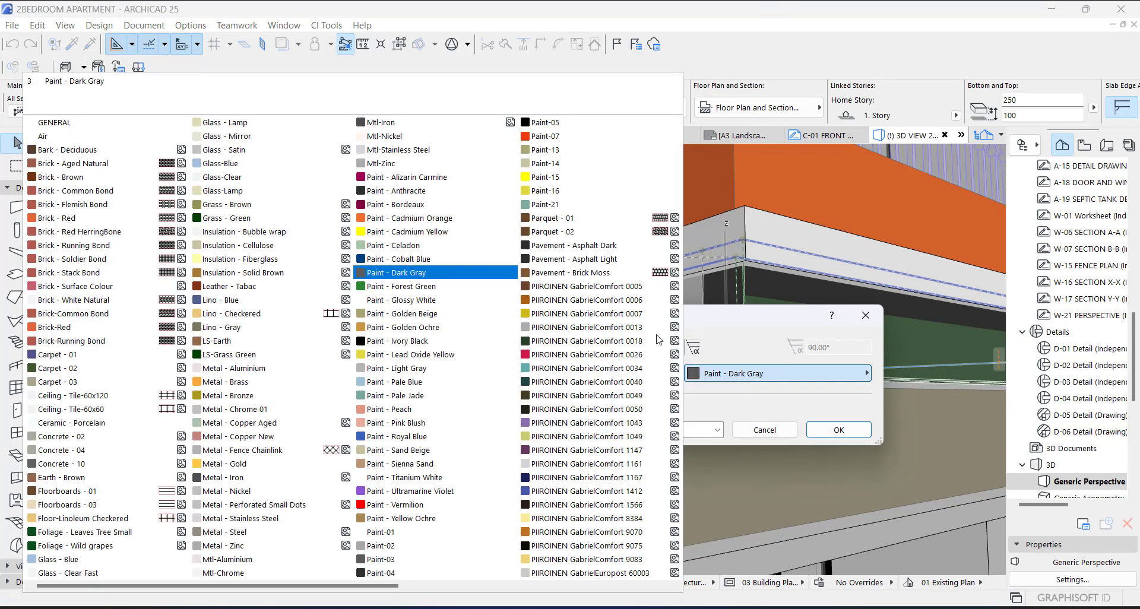
left_click(600, 192)
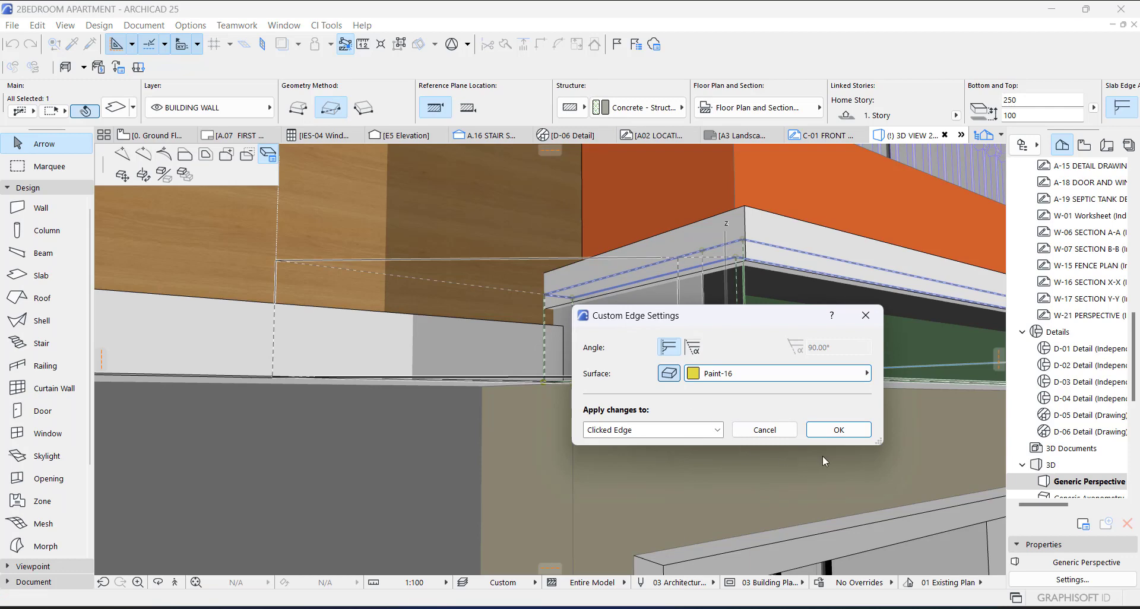
left_click(839, 429)
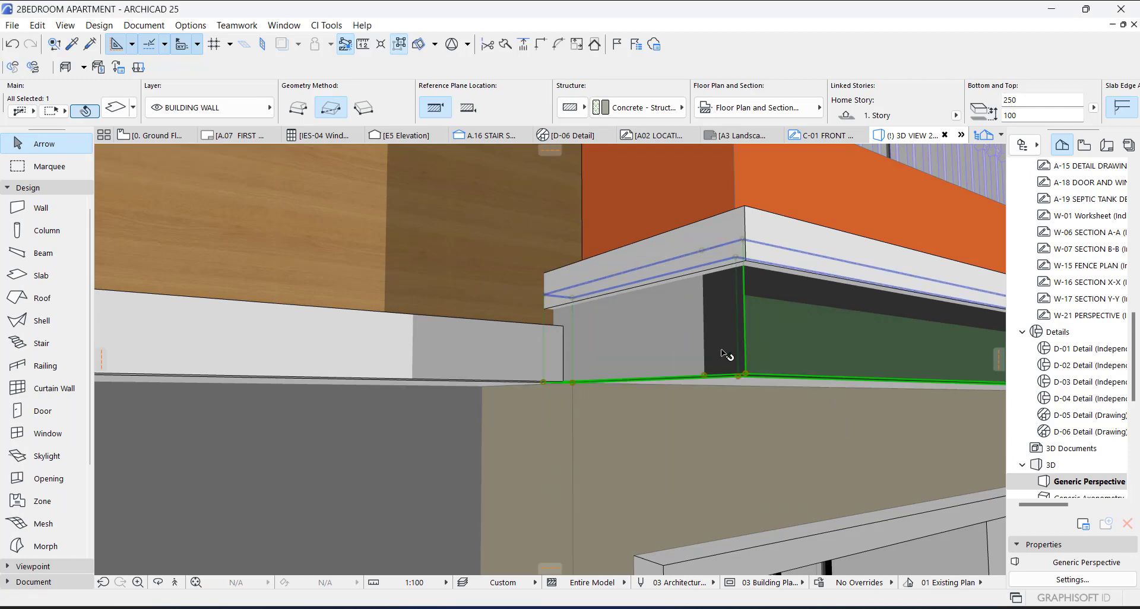
Give the narrow dark edge beside the slab's front corner the surface Paint - Cadmium Yellow, applied only to that edge
scroll(720, 354, "up", 5)
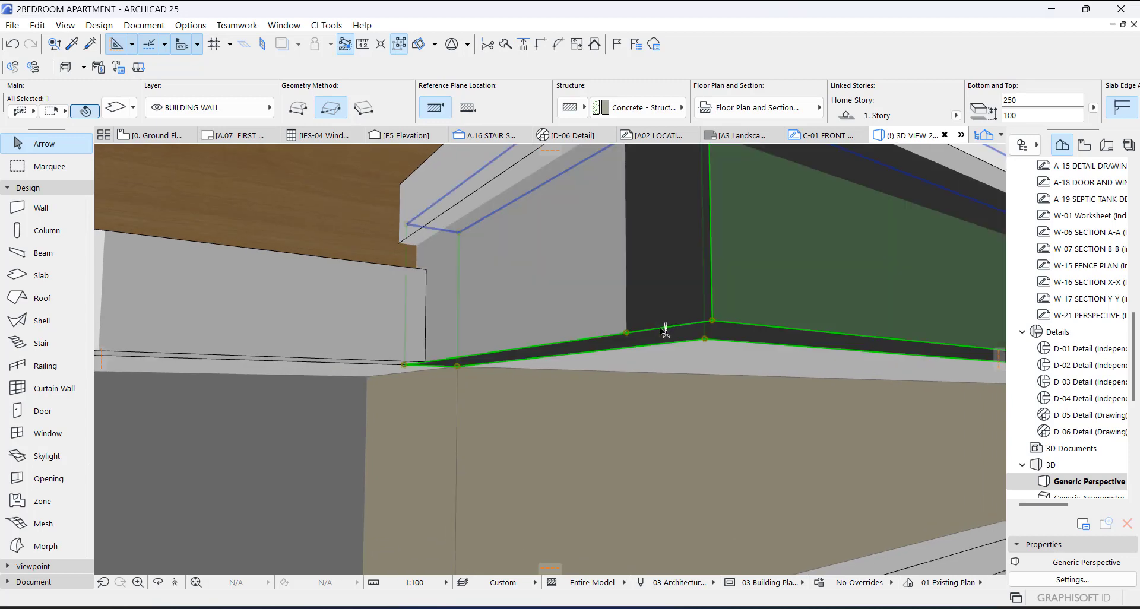
left_click(663, 326)
left_click(269, 155)
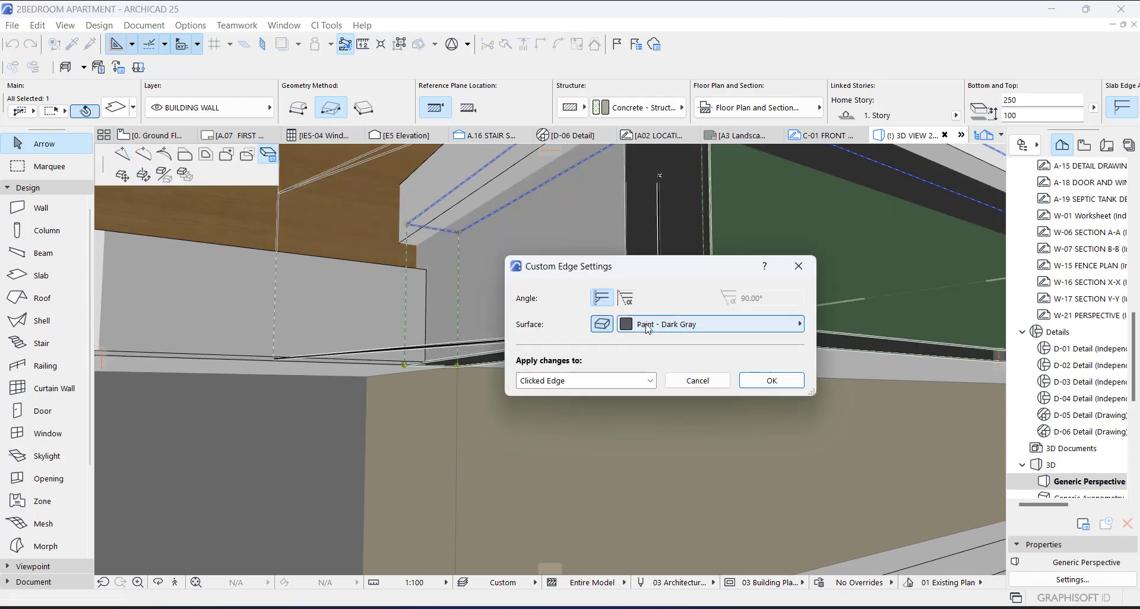
left_click(650, 324)
left_click(475, 232)
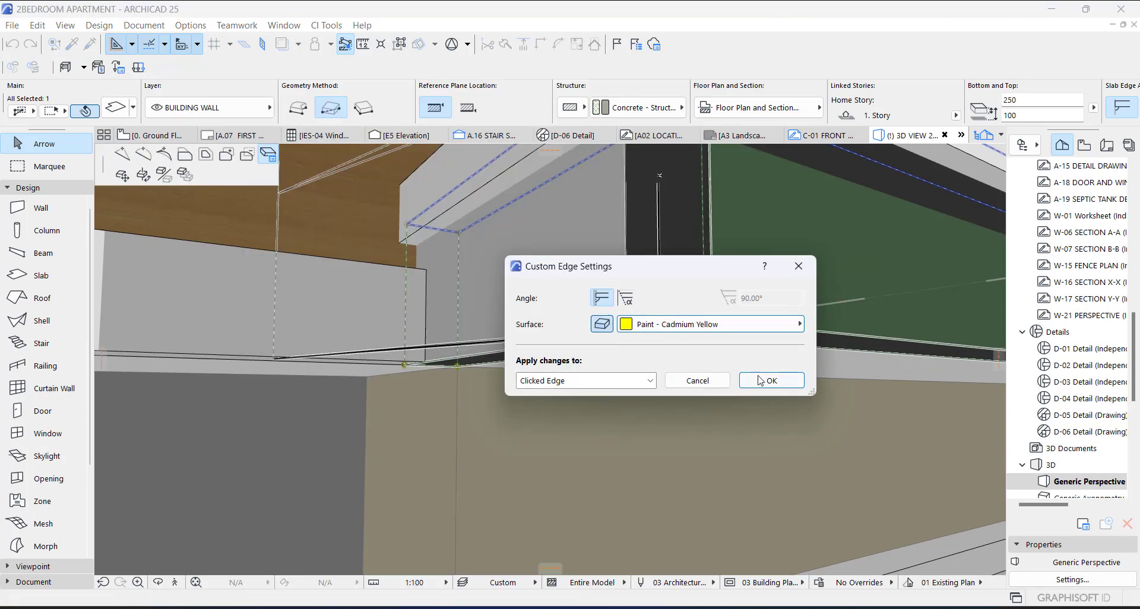
left_click(760, 378)
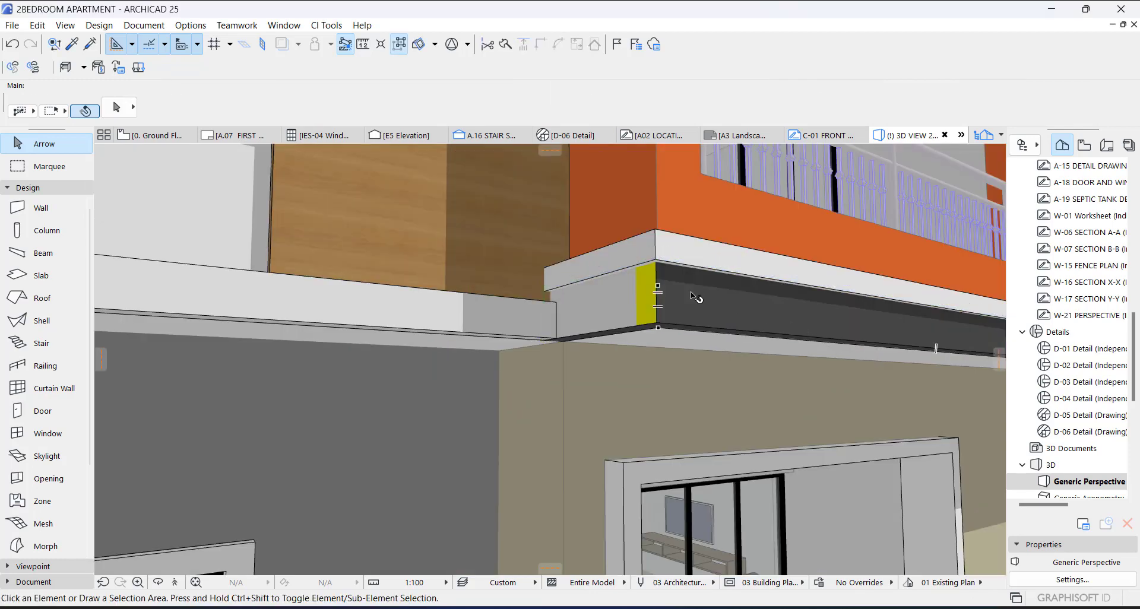
Reposition the slab node at the inner end of the yellow strip onto the front corner, eliminating the strip
scroll(612, 297, "up", 2)
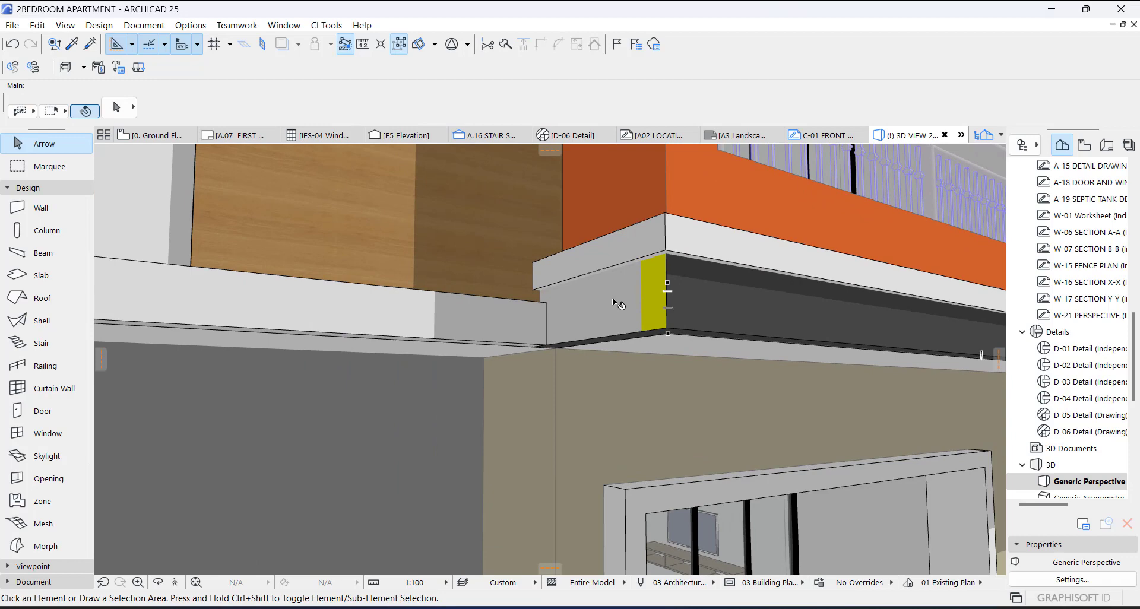
left_click(614, 300)
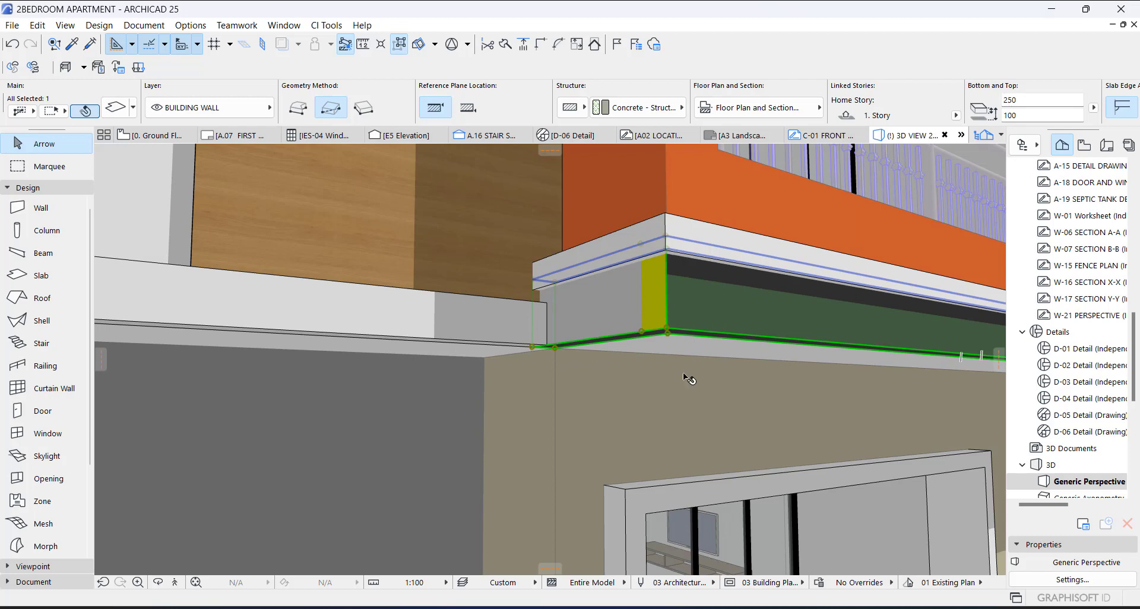
middle_click_drag(683, 372, 625, 308, "shift")
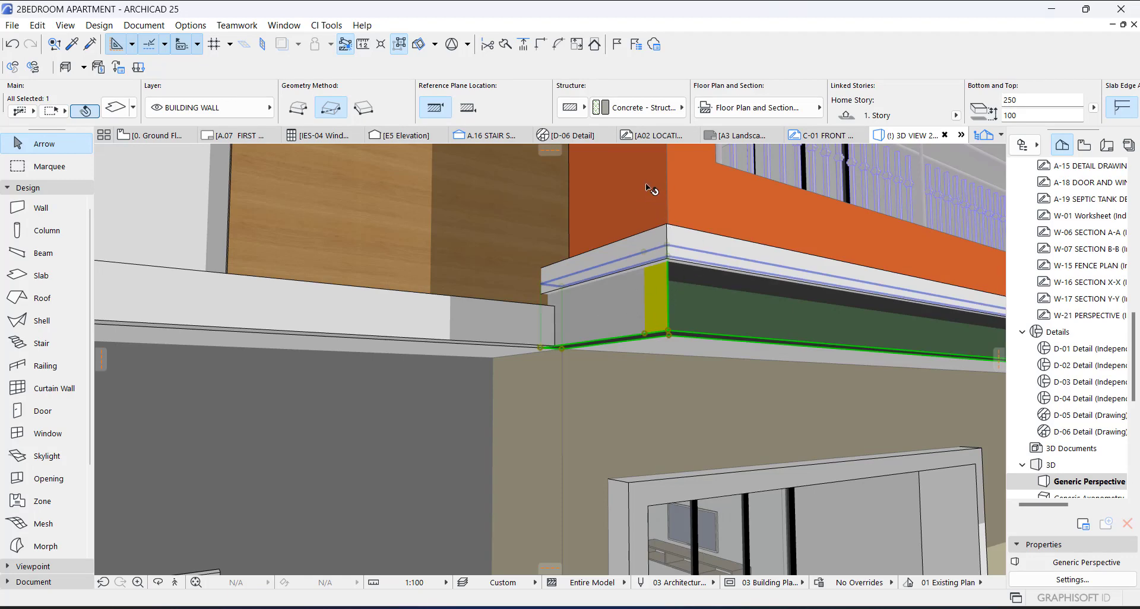
scroll(649, 344, "up", 1)
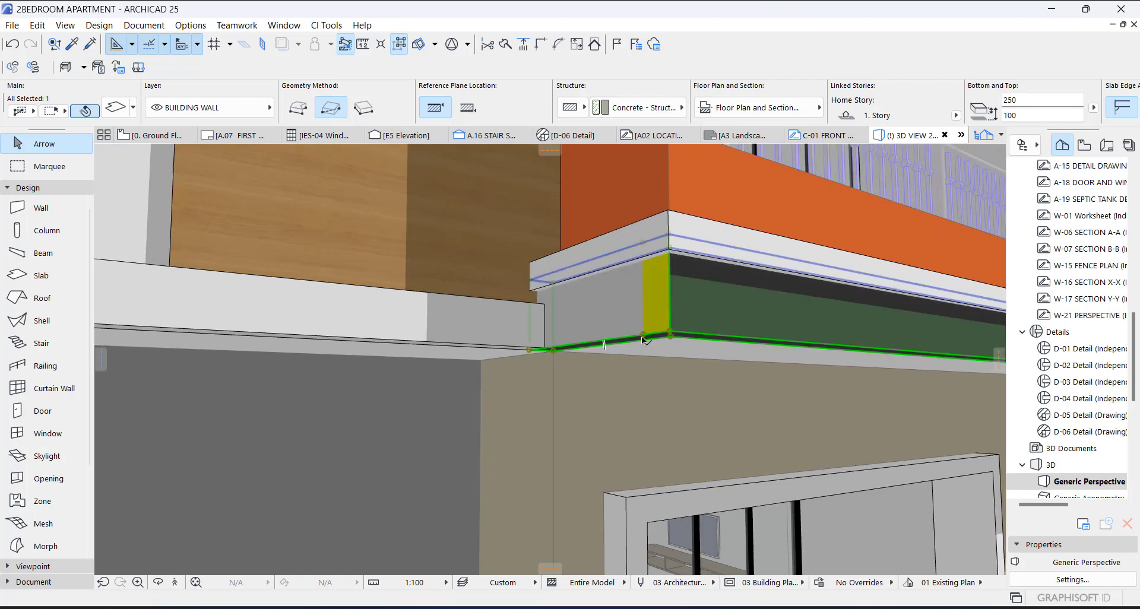
left_click(643, 334)
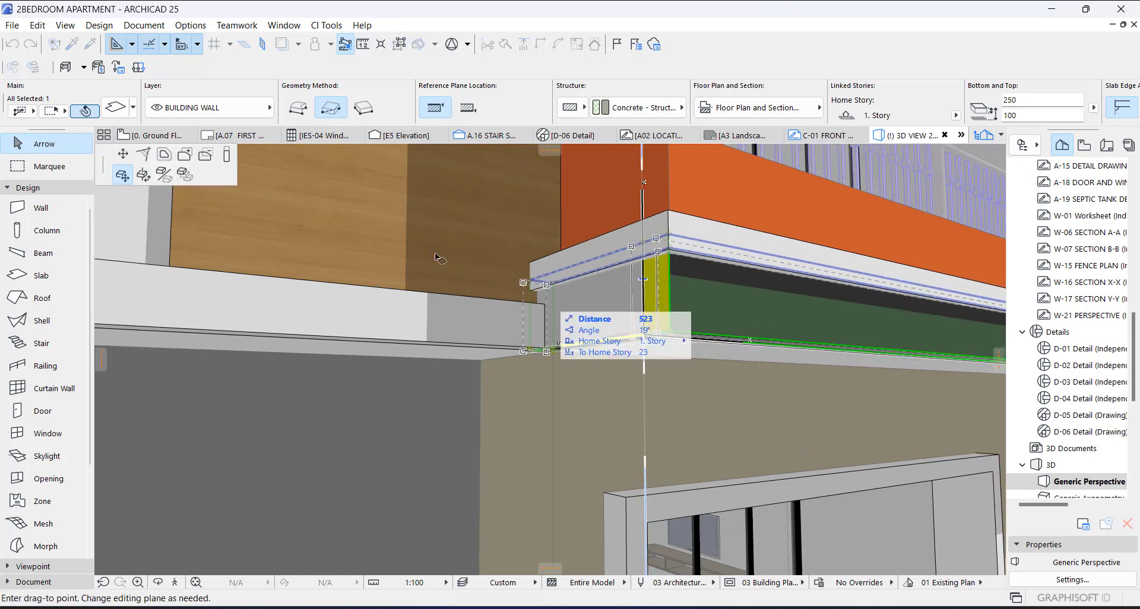
left_click(122, 154)
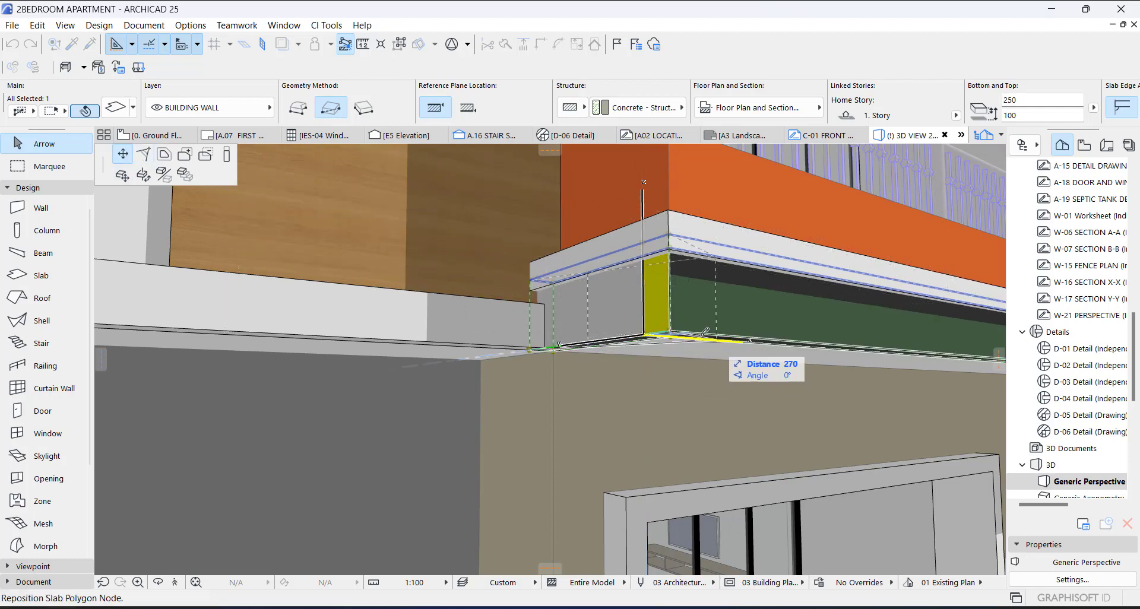
left_click(670, 335)
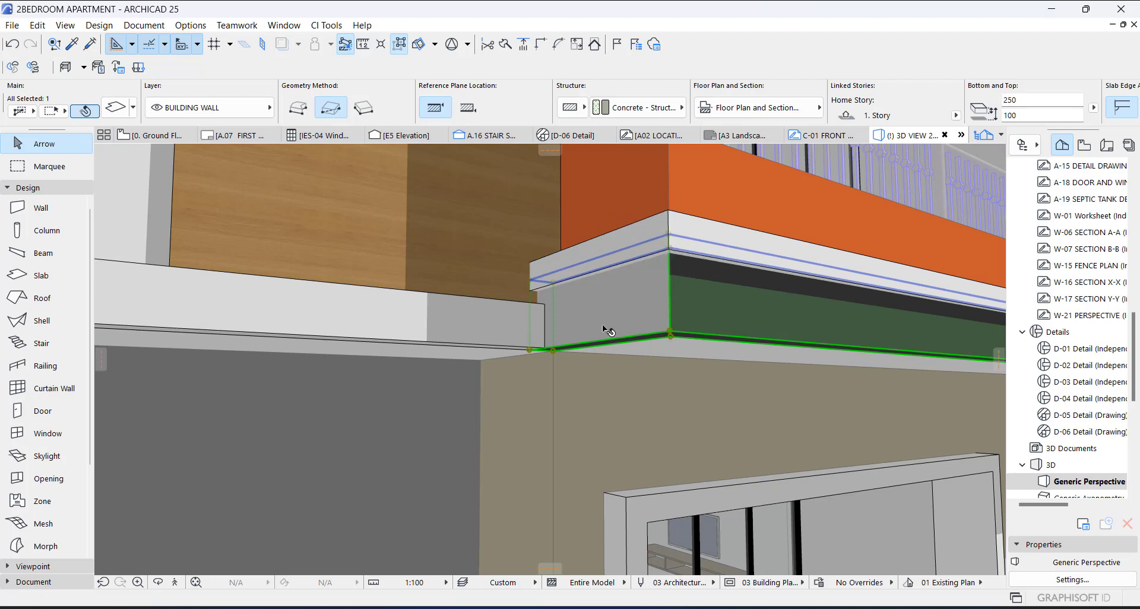
Set the custom edge surface of the slab's full short side to Paint - Cadmium Orange, applied only to the clicked edge
left_click(607, 343)
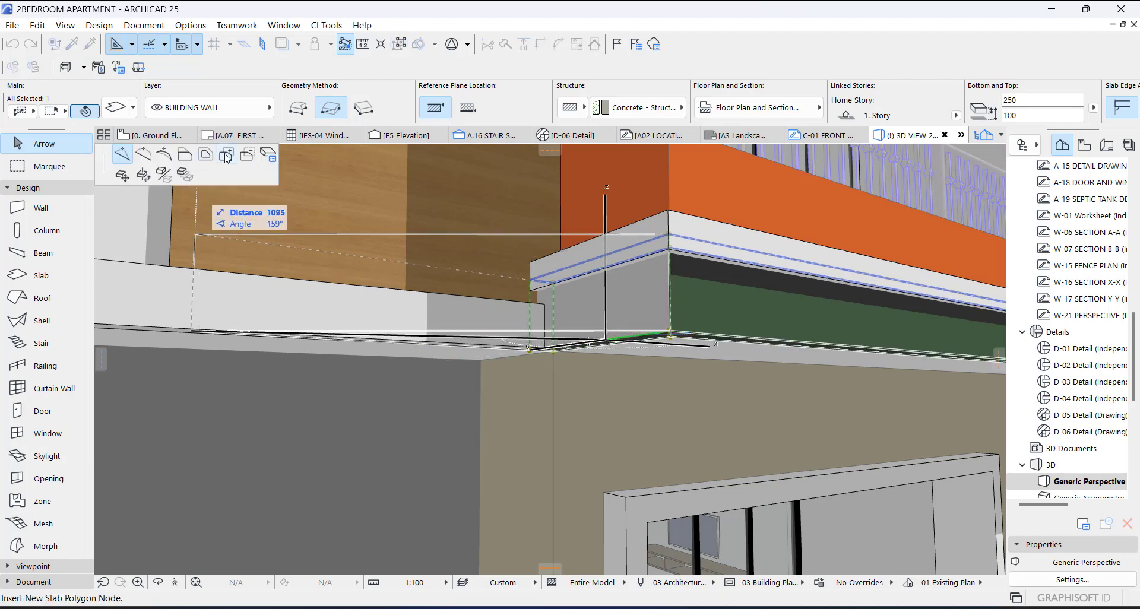
left_click(268, 156)
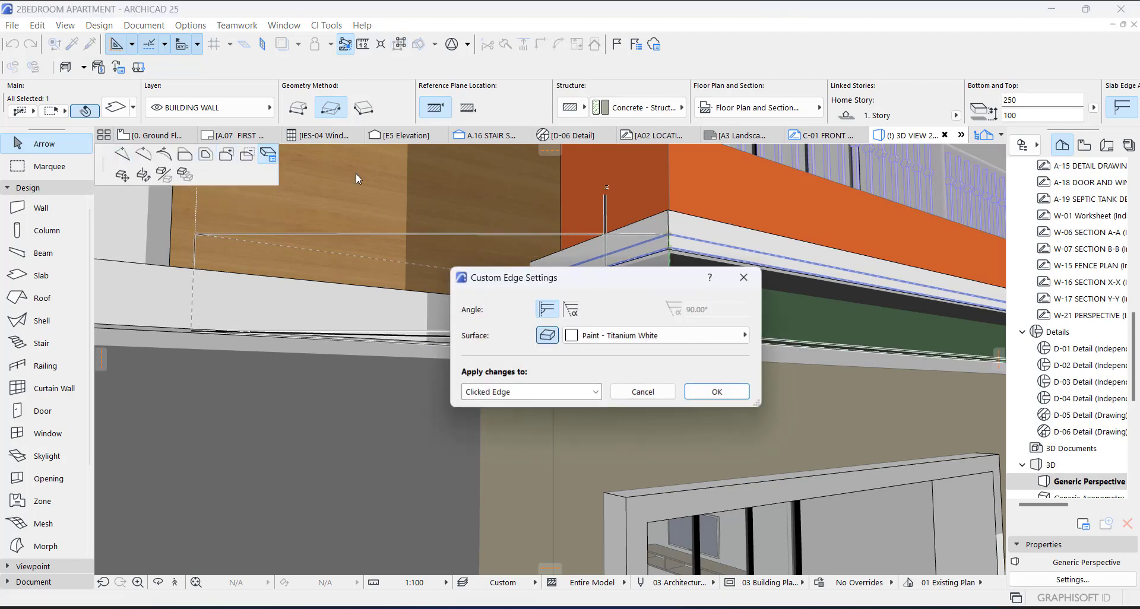
left_click(594, 334)
left_click(415, 218)
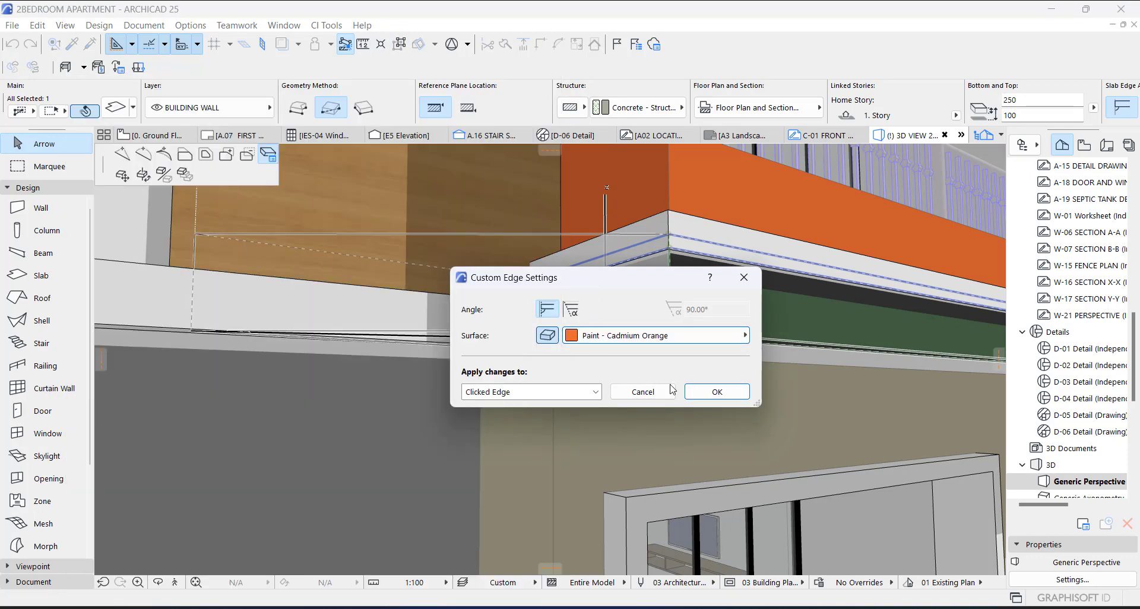
left_click(704, 393)
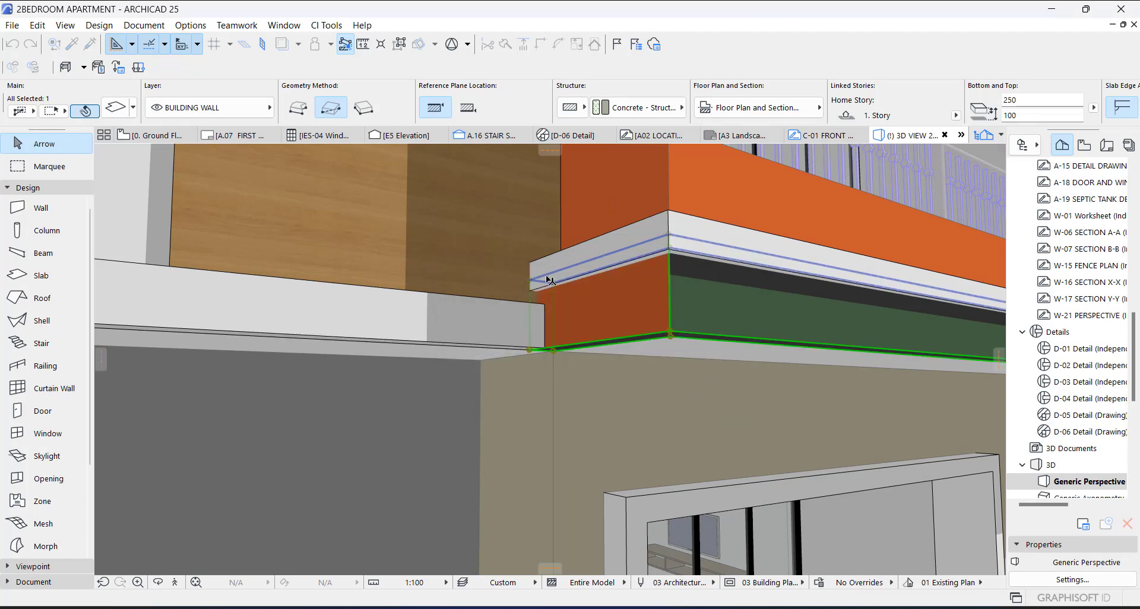
Select the orange frame around the balcony opening above the slab
key("o")
left_click_drag(589, 301, 582, 313)
scroll(582, 314, "down", 8)
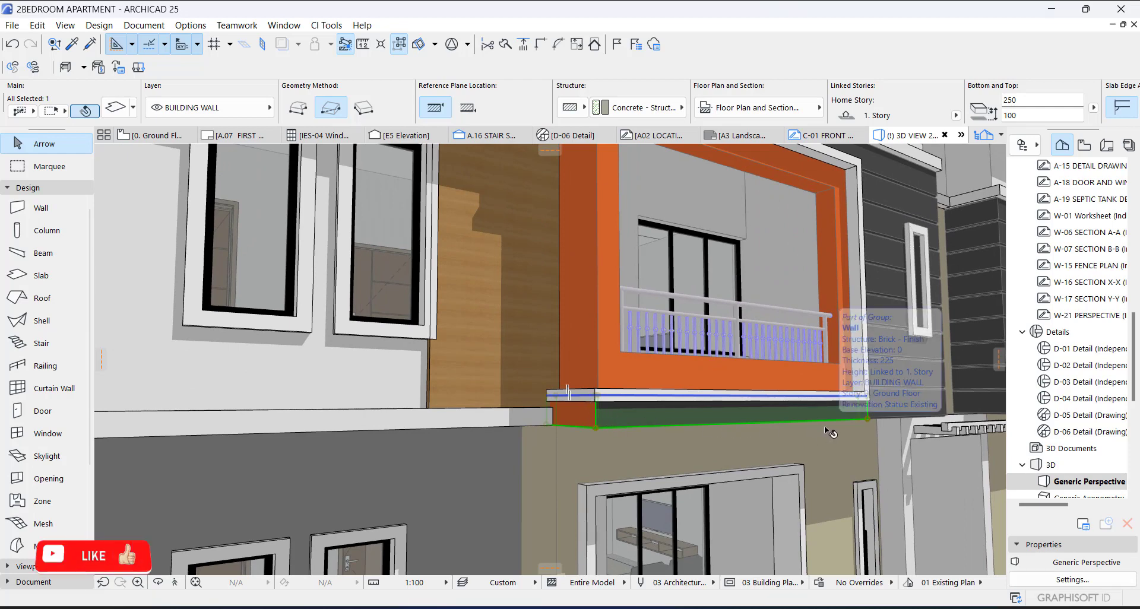
left_click(621, 364)
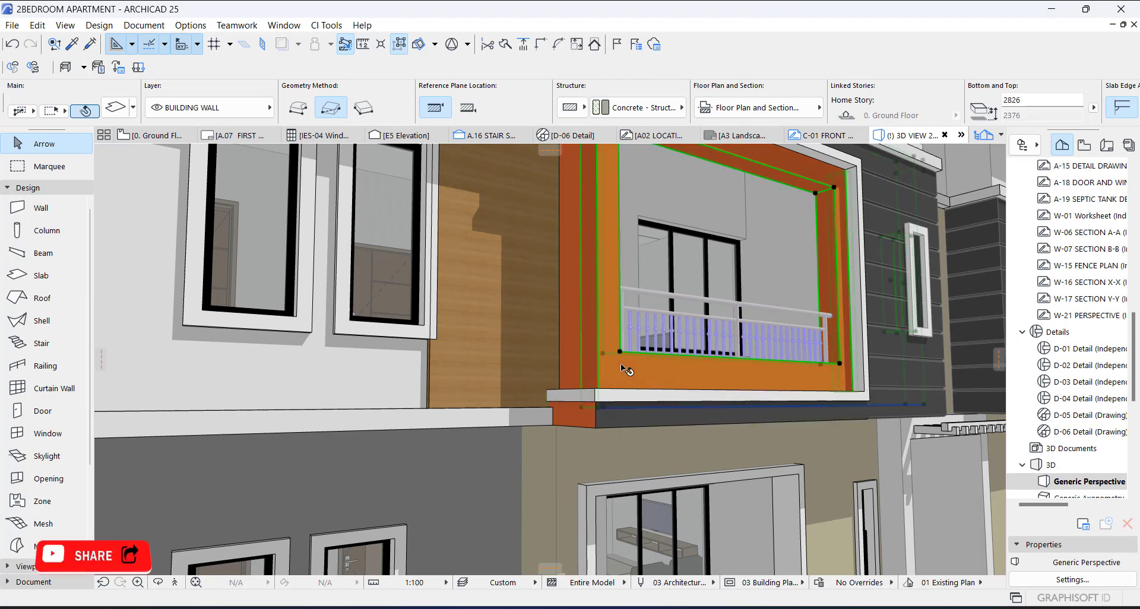